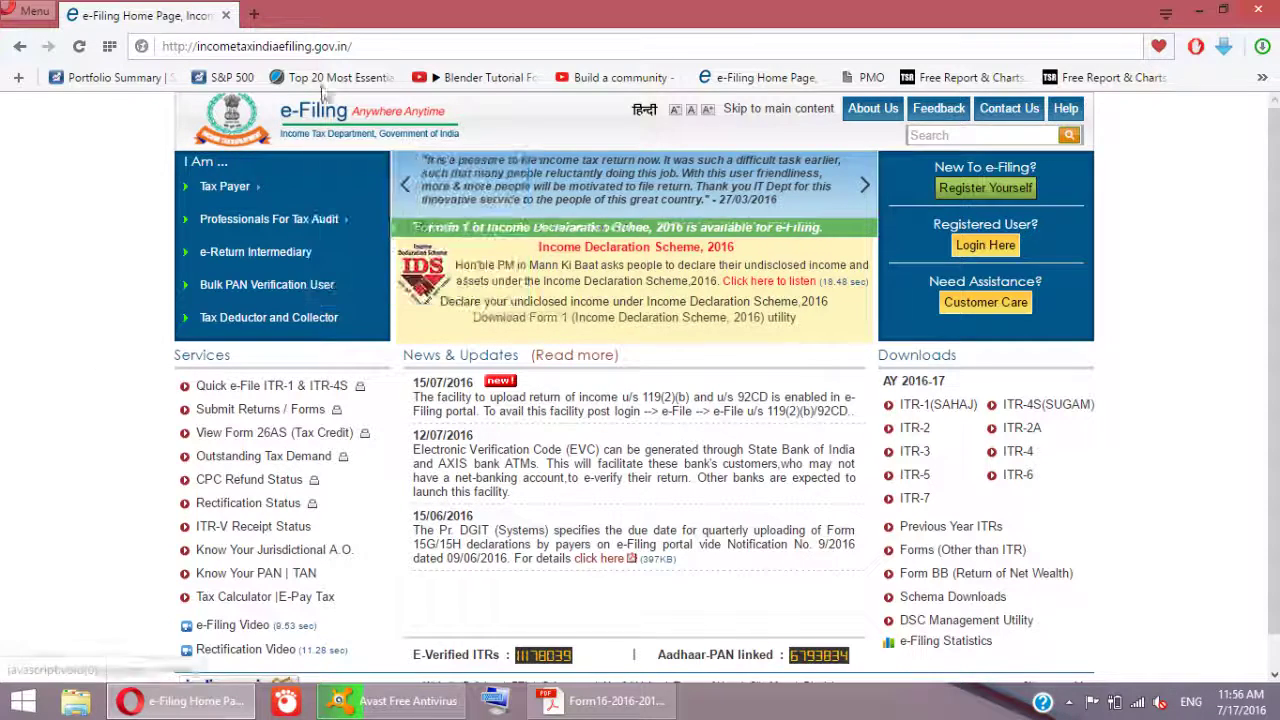
- Open the ITR-1 (SAHAJ) downloads page for AY 2016-17 from the e-Filing home page
click(165, 46)
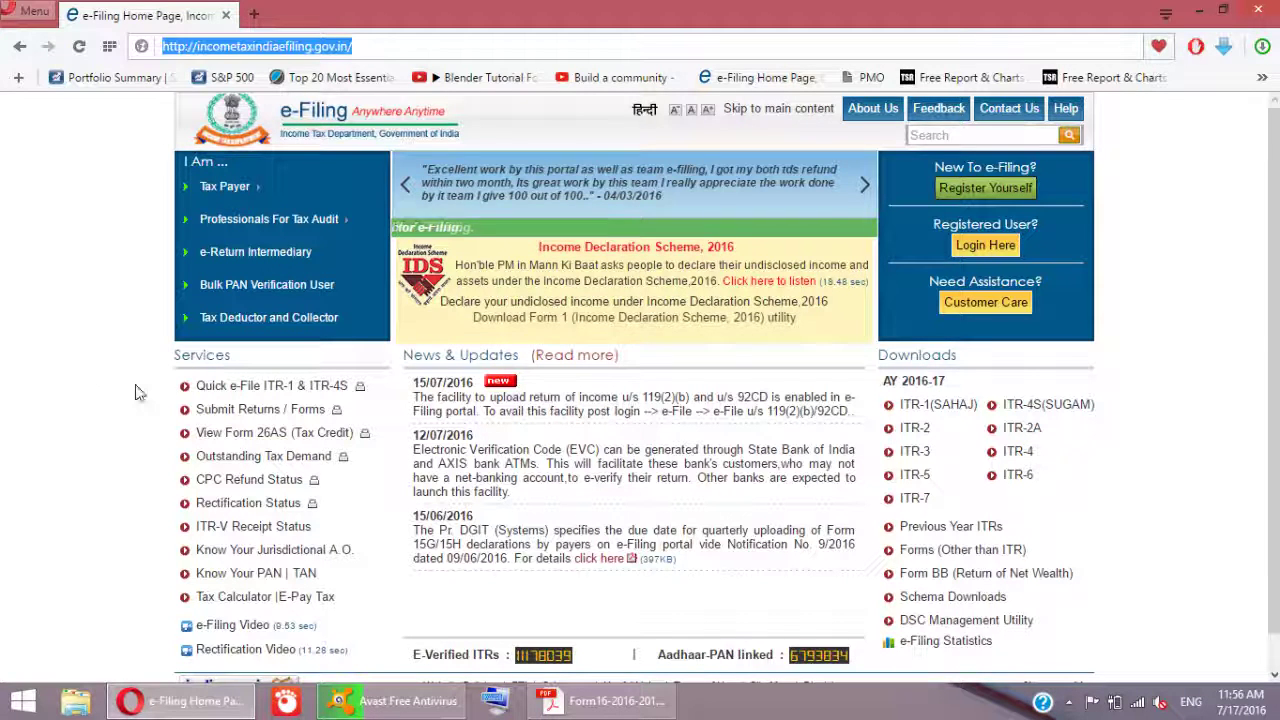
click(85, 400)
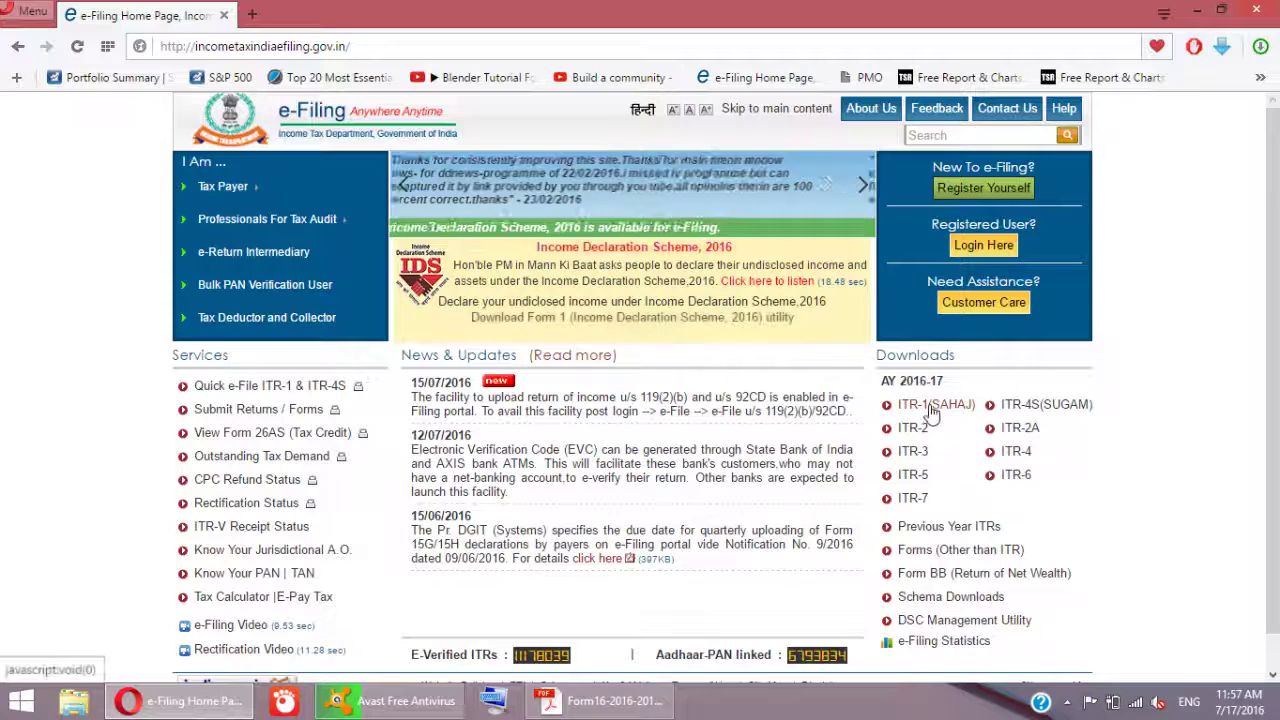
click(930, 407)
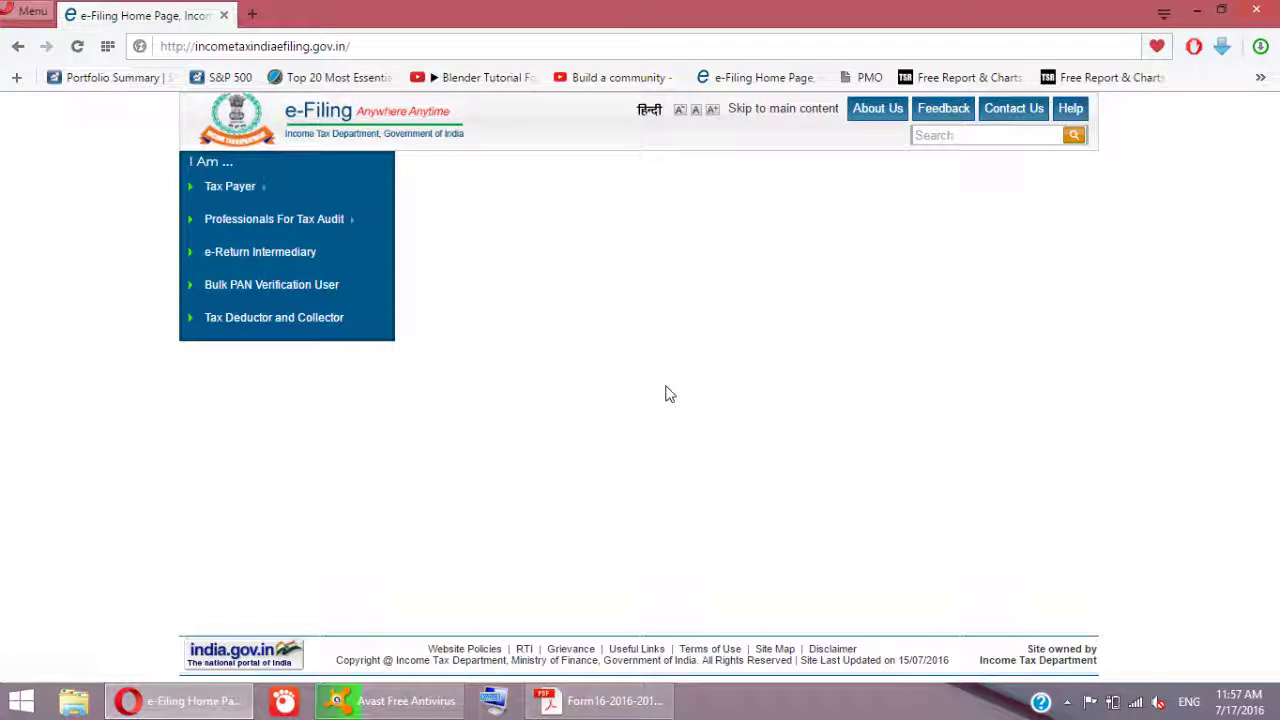
- Examine the download notes and the Excel and Java utilities offered for each ITR form
scroll(949, 472, down, 2)
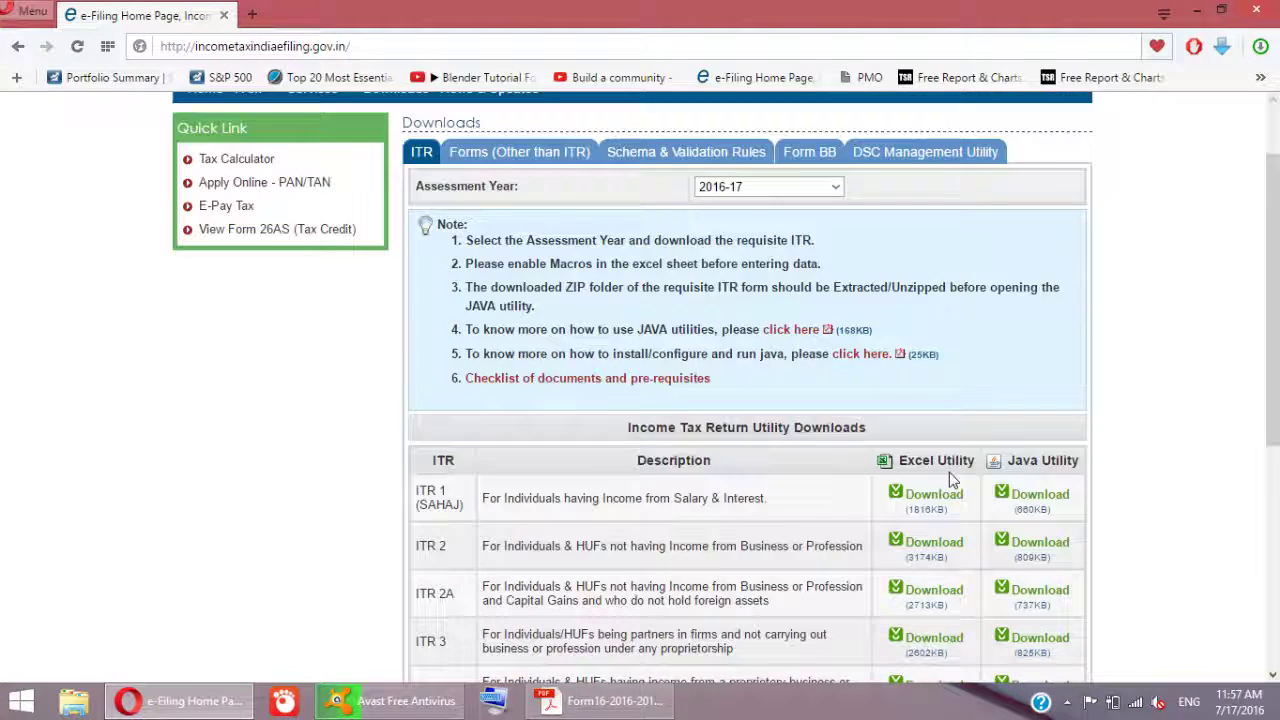
scroll(949, 472, down, 2)
scroll(470, 434, up, 1)
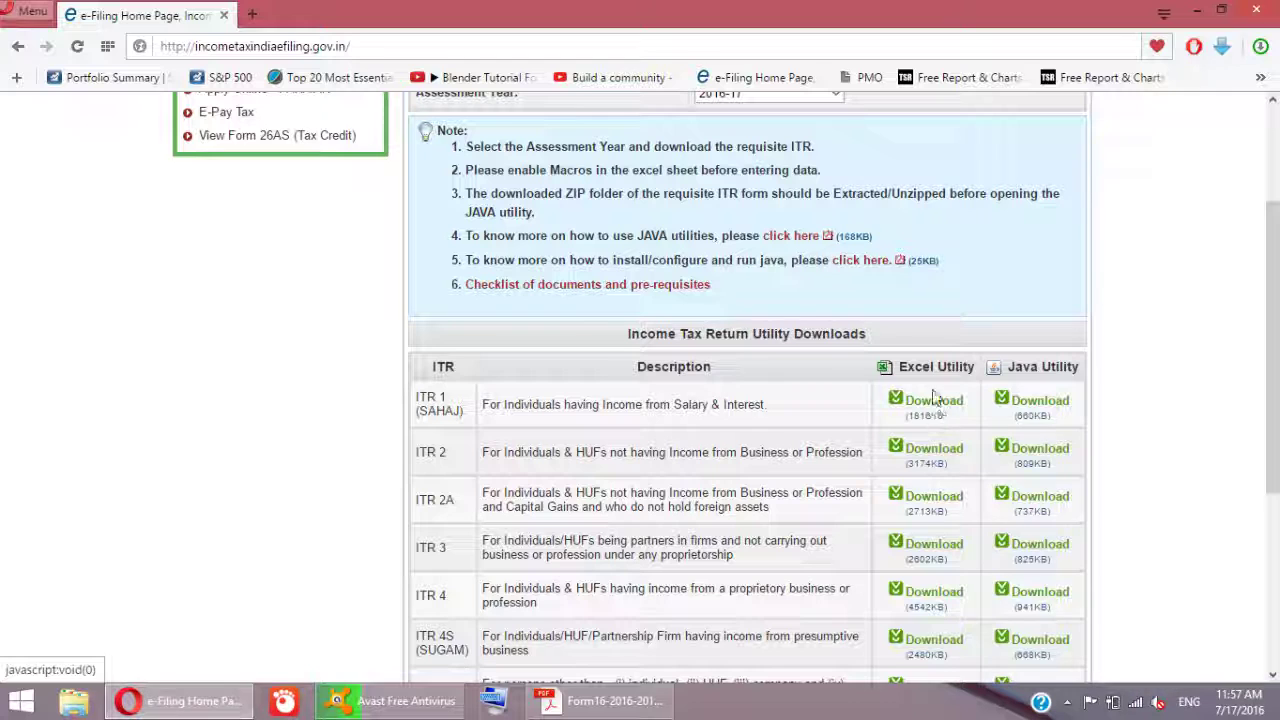
scroll(775, 460, up, 2)
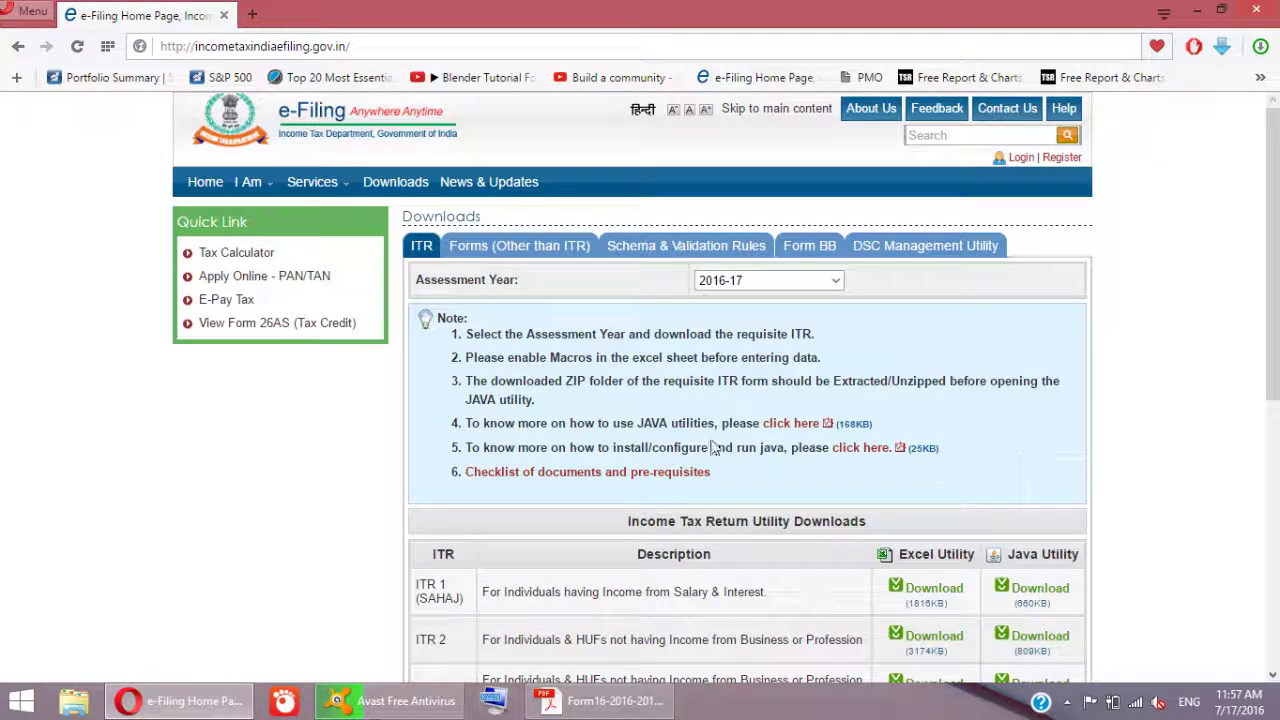
drag(440, 326, 788, 484)
click(1273, 483)
drag(1272, 527, 1276, 228)
click(866, 464)
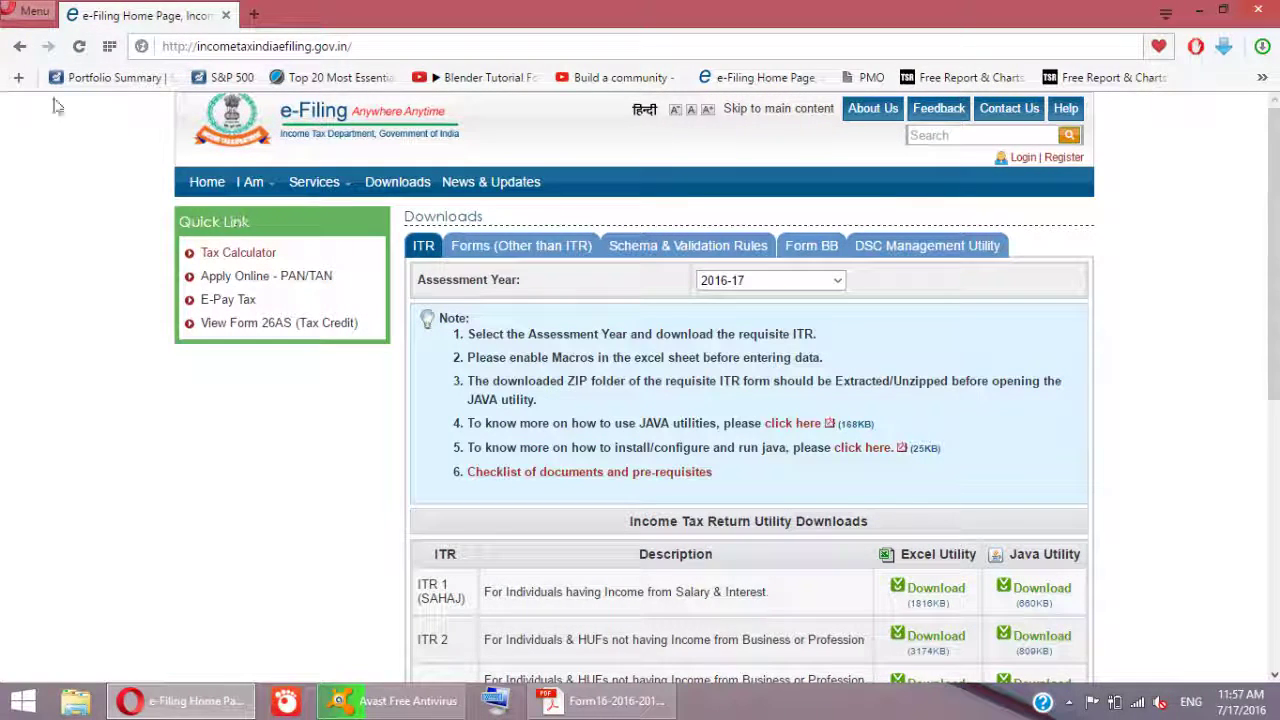
- Return to the e-Filing home page through the Google search results and close the Income Declaration Scheme notice
click(19, 46)
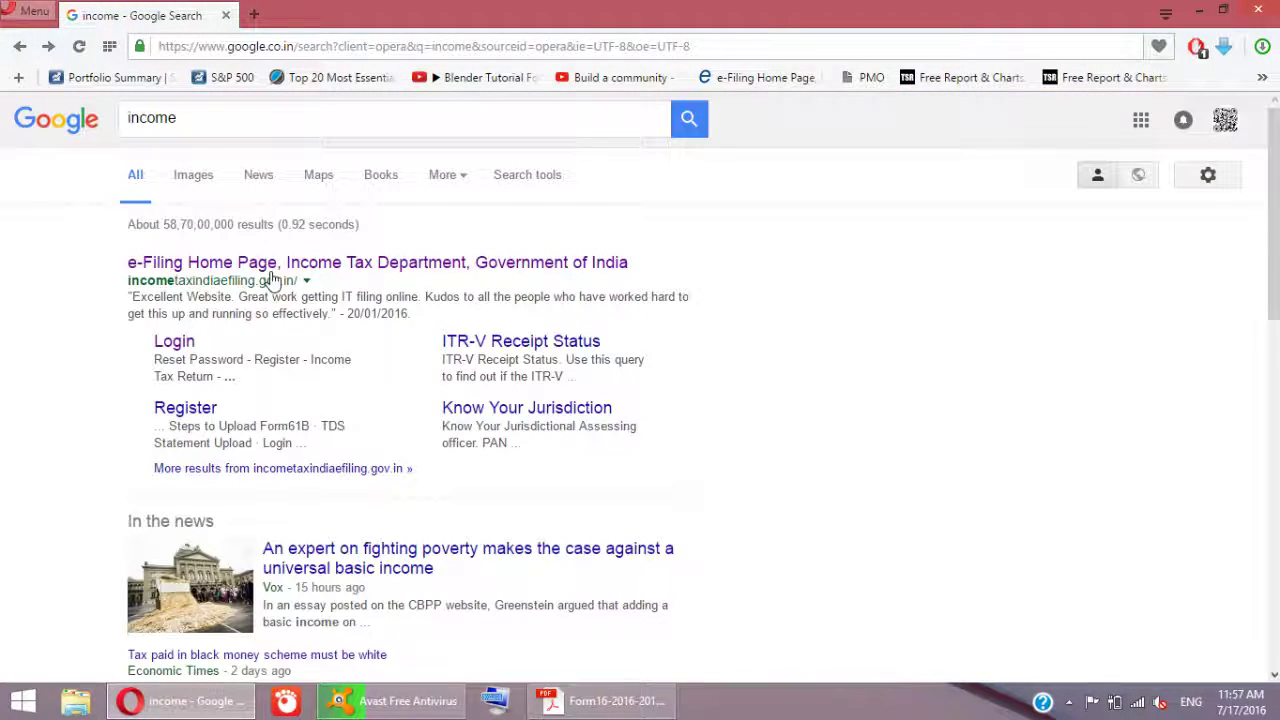
click(275, 268)
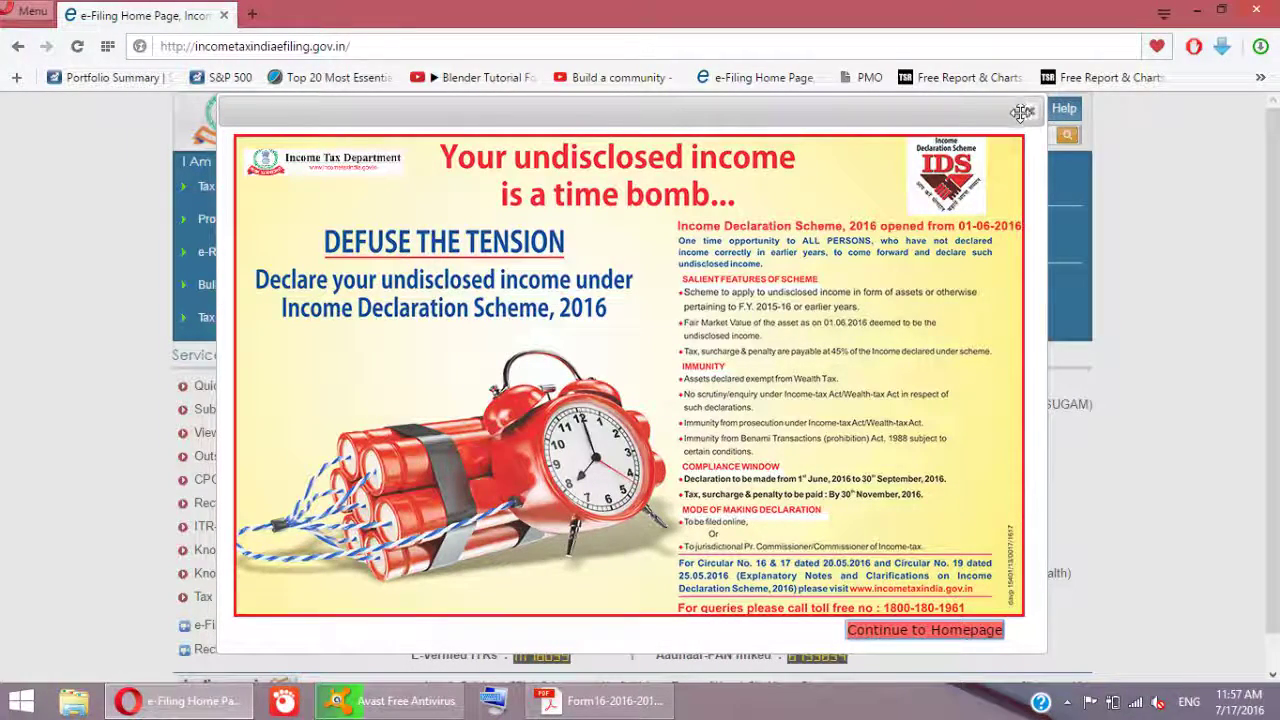
click(1021, 112)
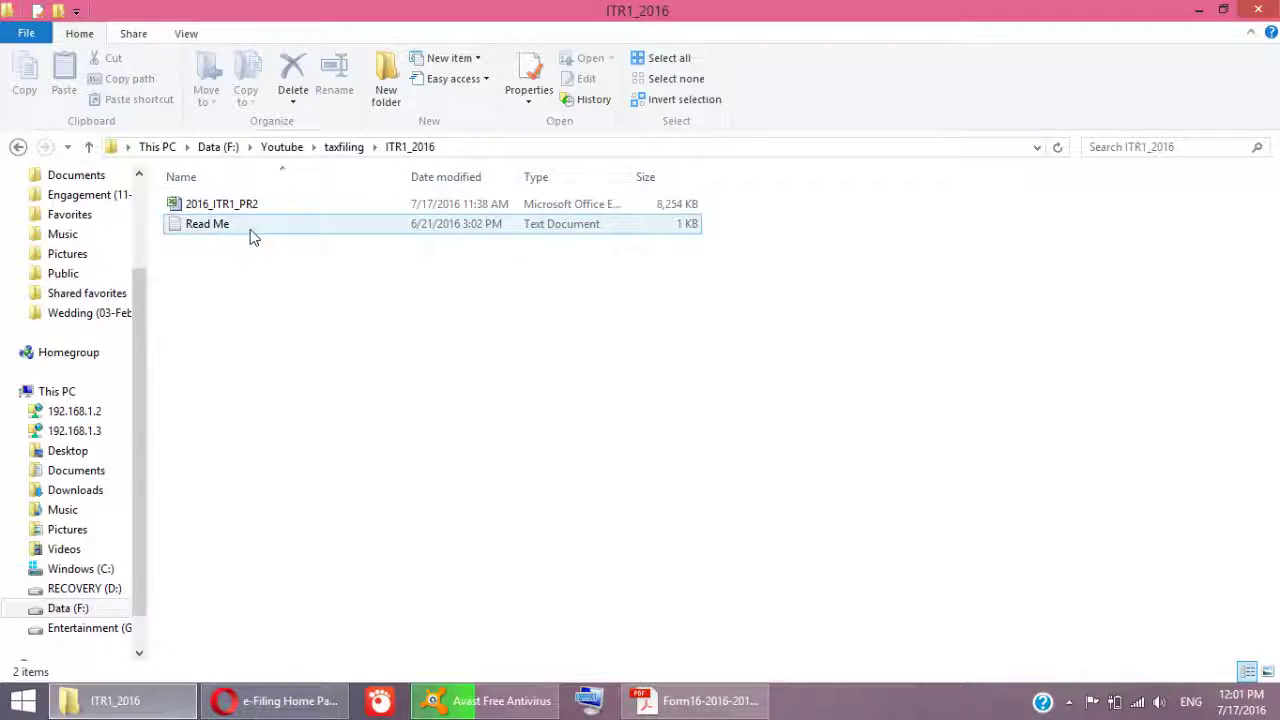
- Open the 2016_ITR1_PR2 workbook from the ITR1_2016 folder
click(256, 208)
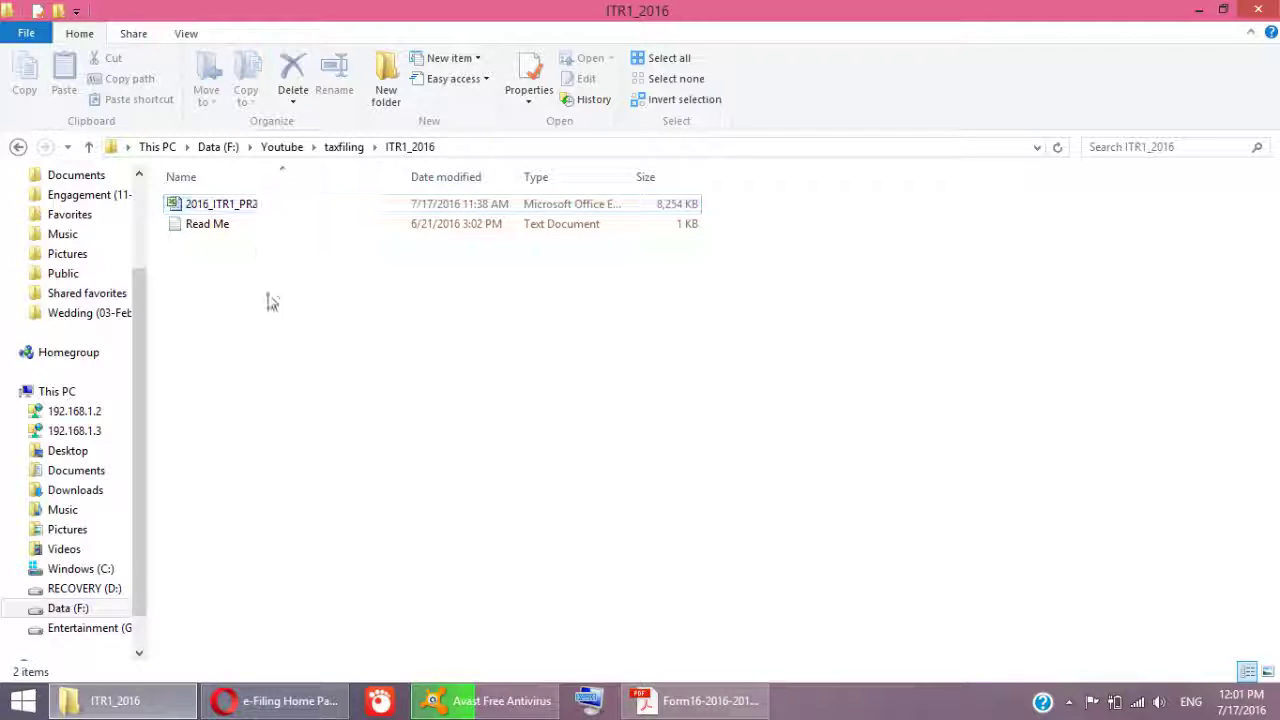
double_click(268, 208)
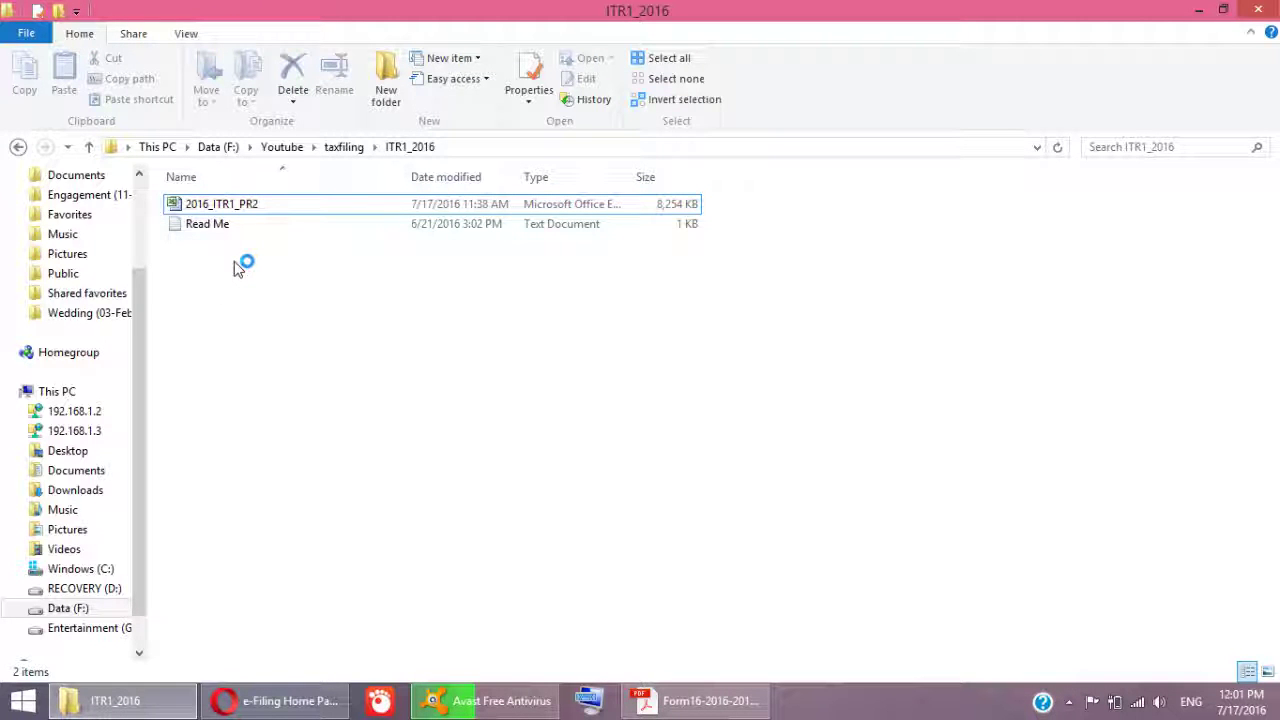
- Open the Read Me file and examine its instructions for enabling Excel macros
click(246, 231)
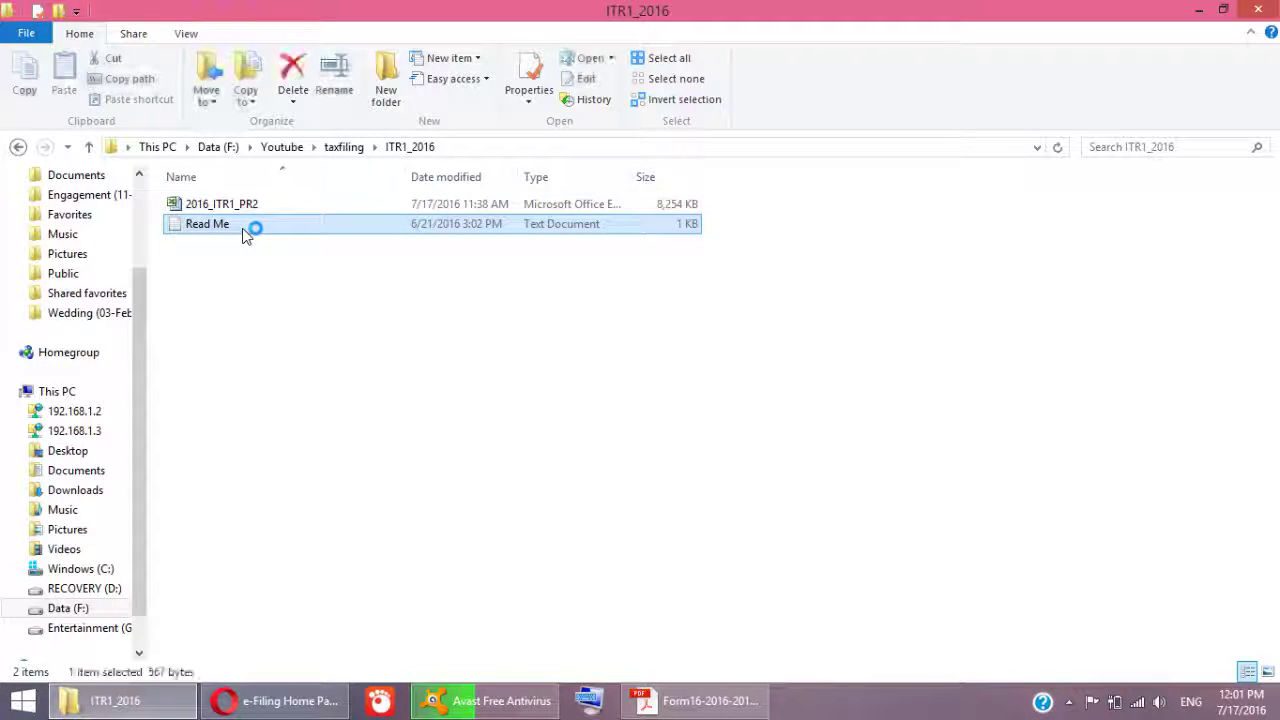
double_click(246, 231)
double_click(528, 172)
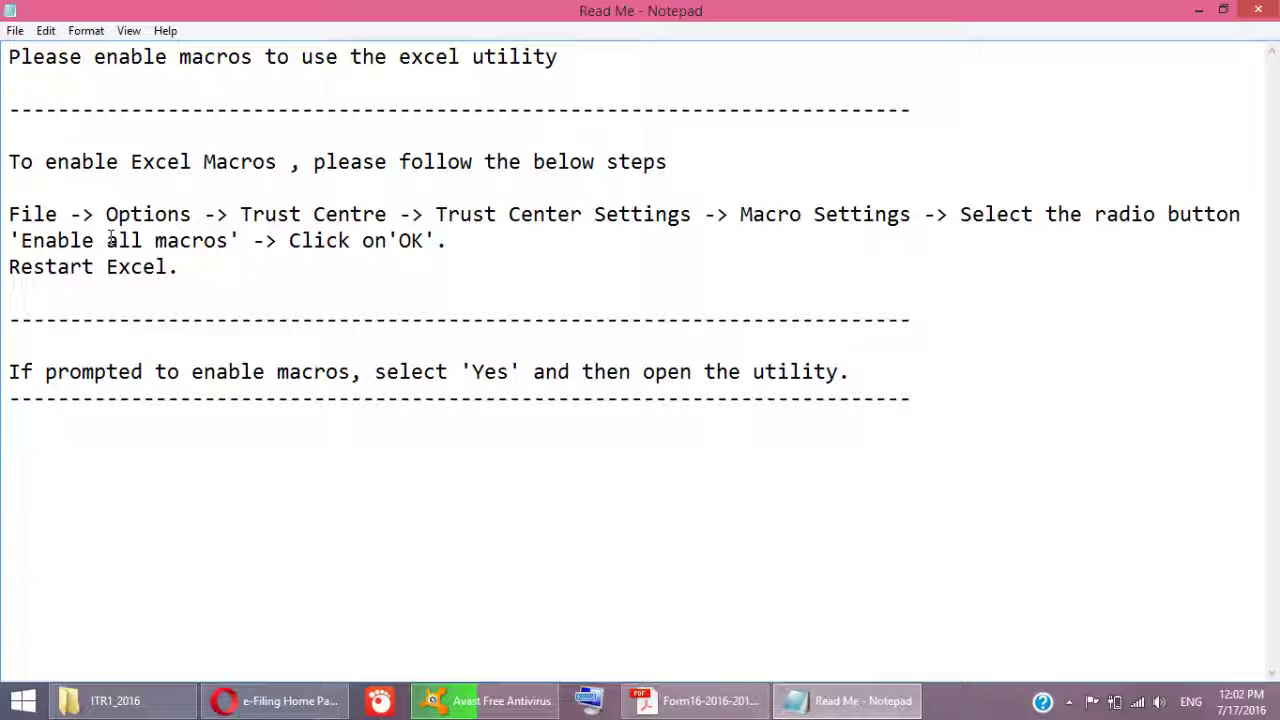
drag(8, 212, 329, 276)
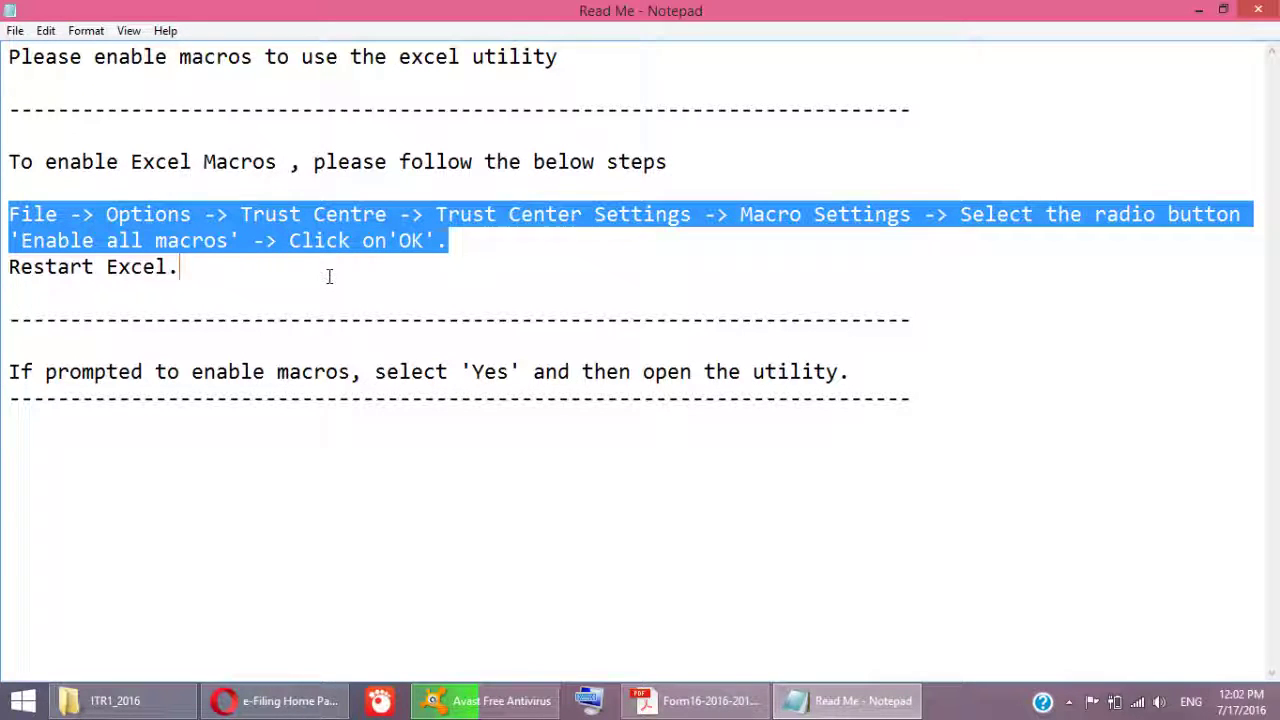
click(310, 276)
drag(240, 277, 4, 218)
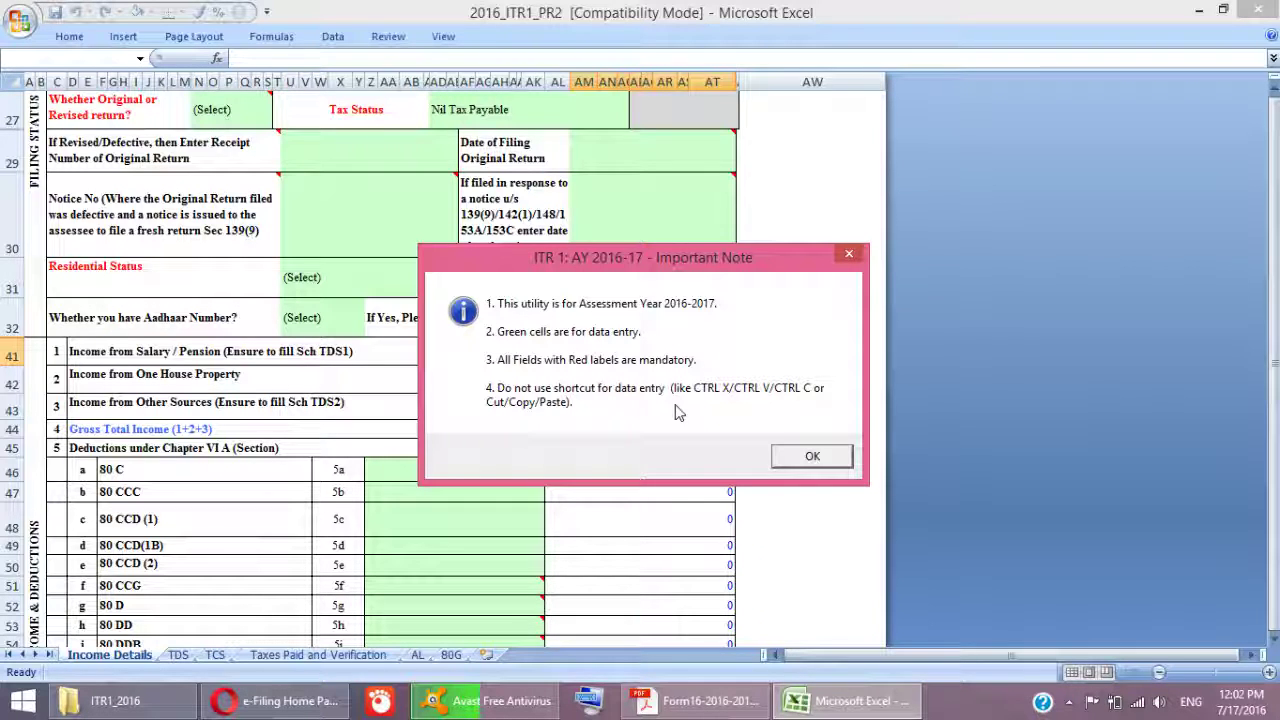
- Dismiss the ITR 1 Important Note and go to the beginning of the Income Details form
click(810, 455)
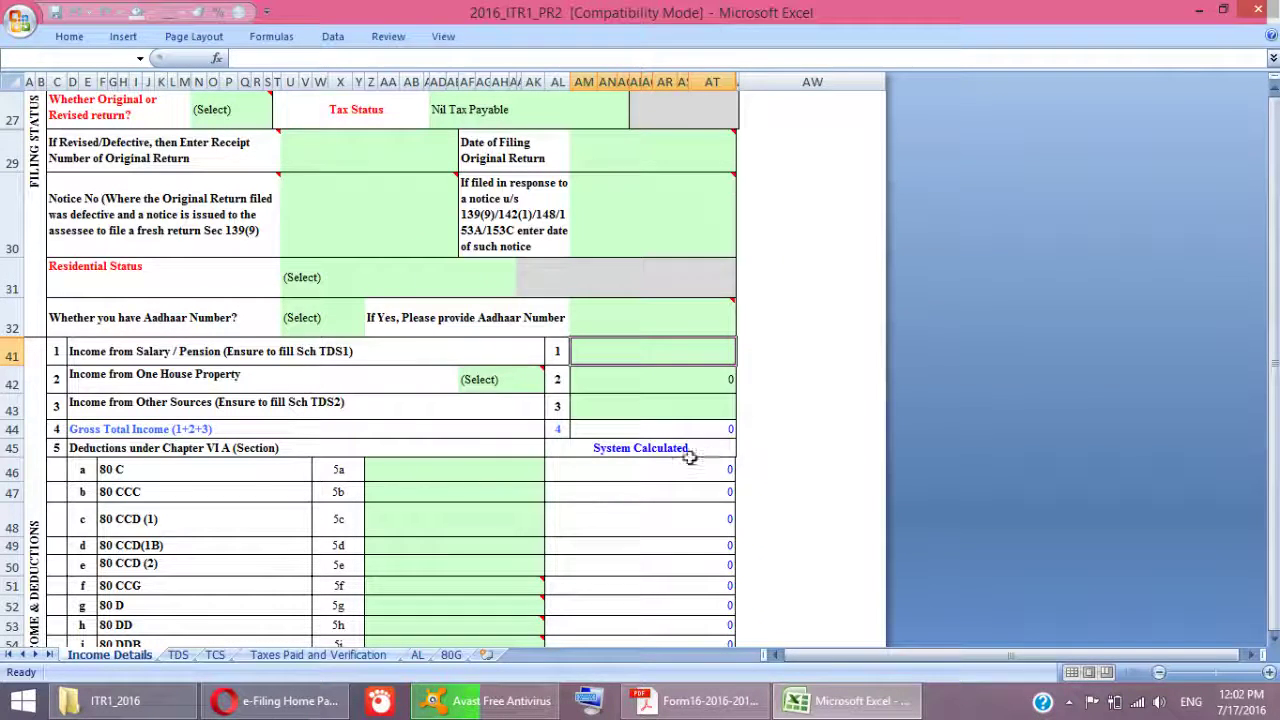
scroll(374, 460, up, 10)
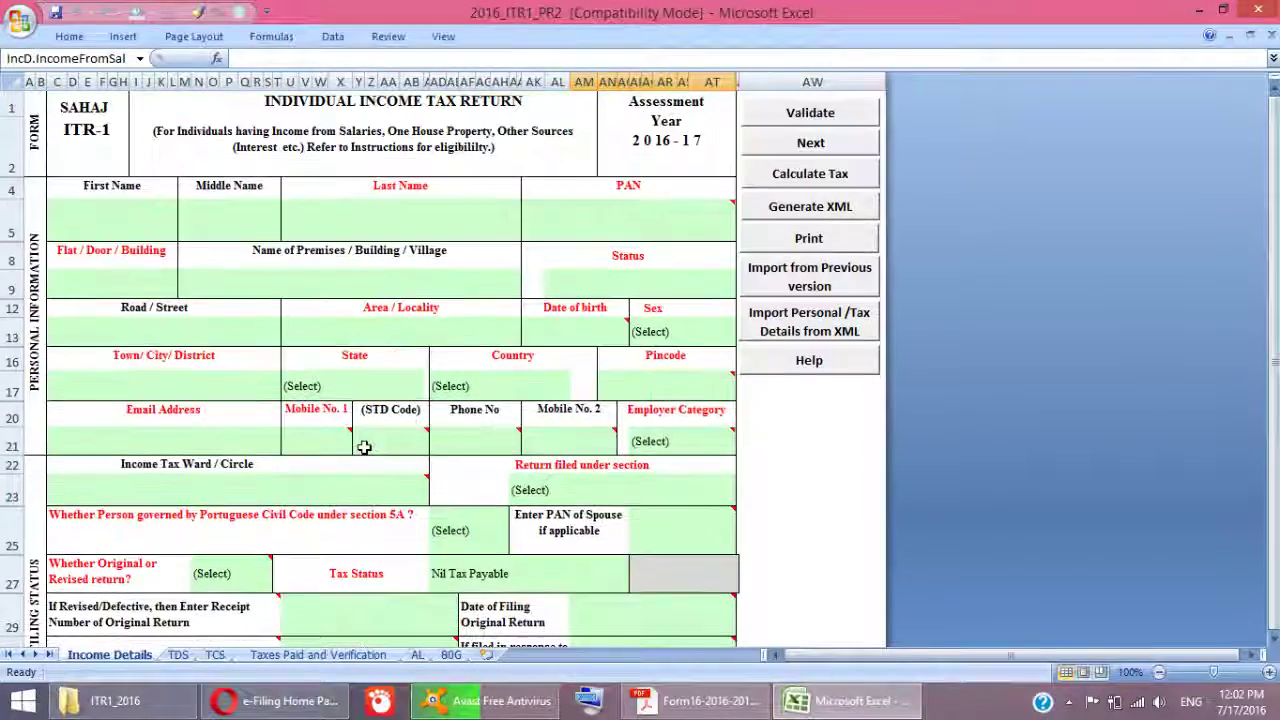
scroll(348, 430, down, 1)
scroll(347, 430, up, 1)
scroll(346, 431, down, 1)
scroll(346, 431, up, 1)
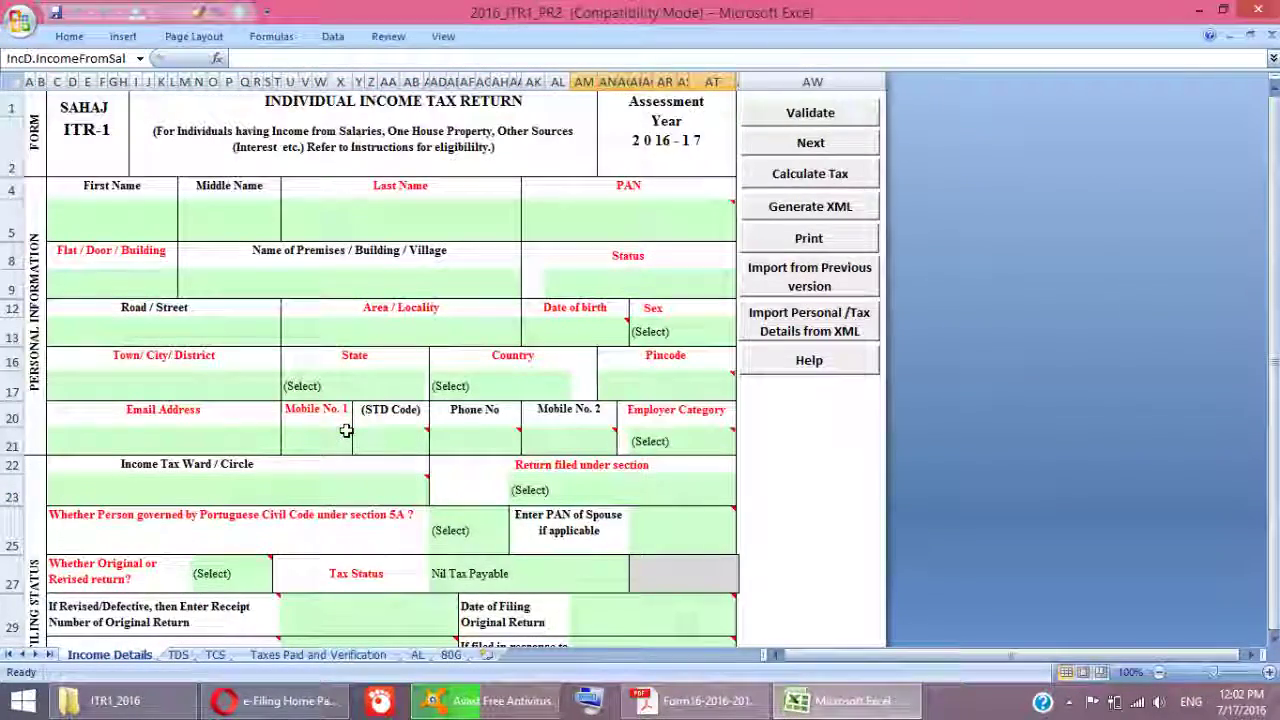
- Check the Trust Center's macro settings in Excel Options, and cancel out of both dialogs
click(20, 22)
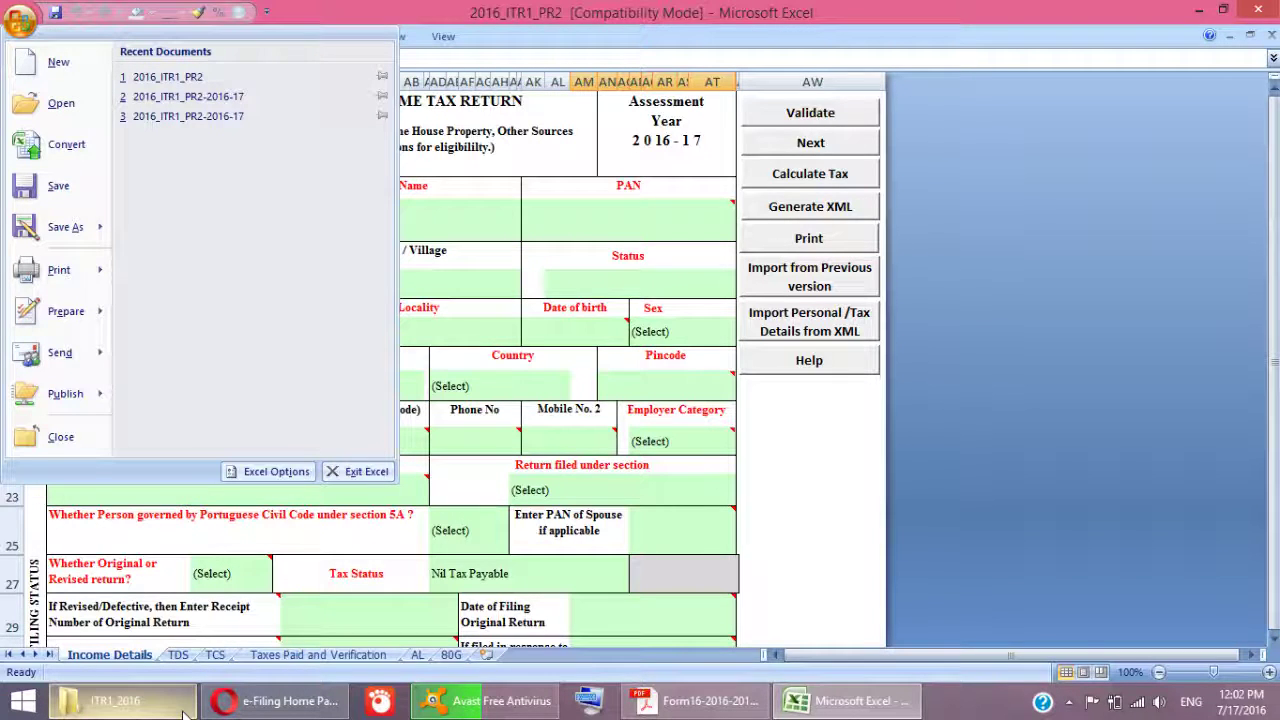
click(262, 471)
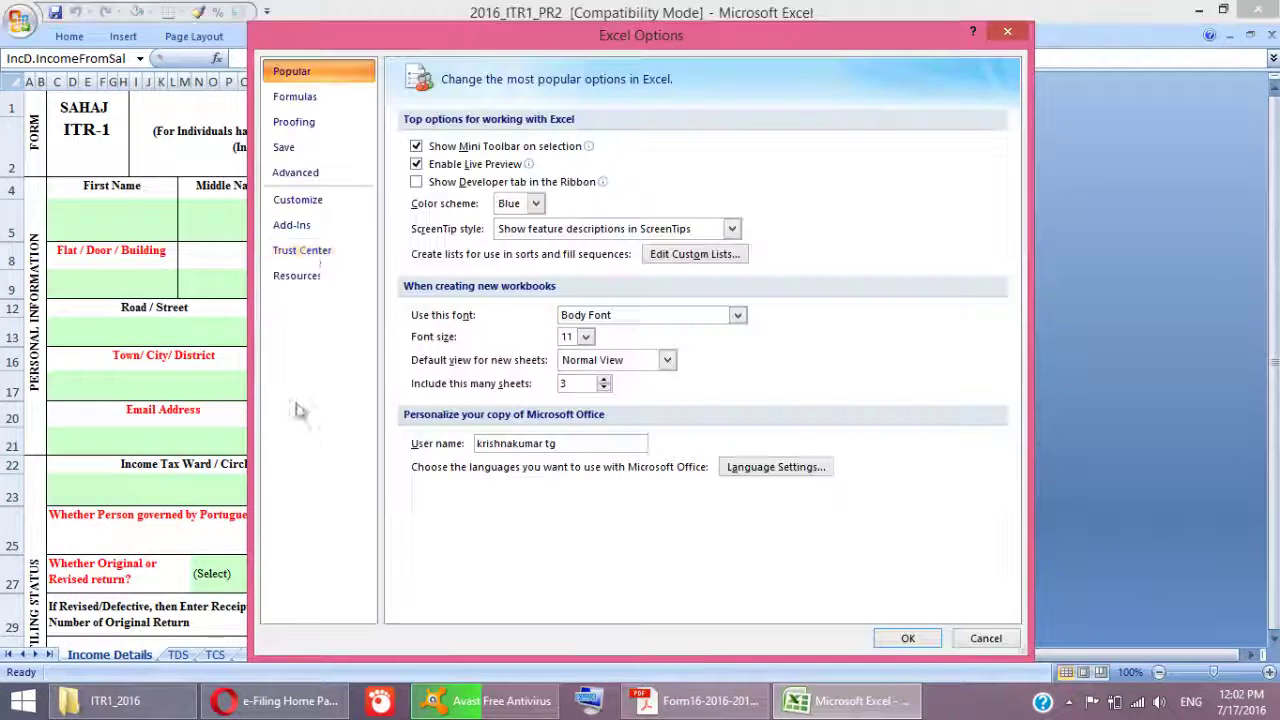
click(324, 256)
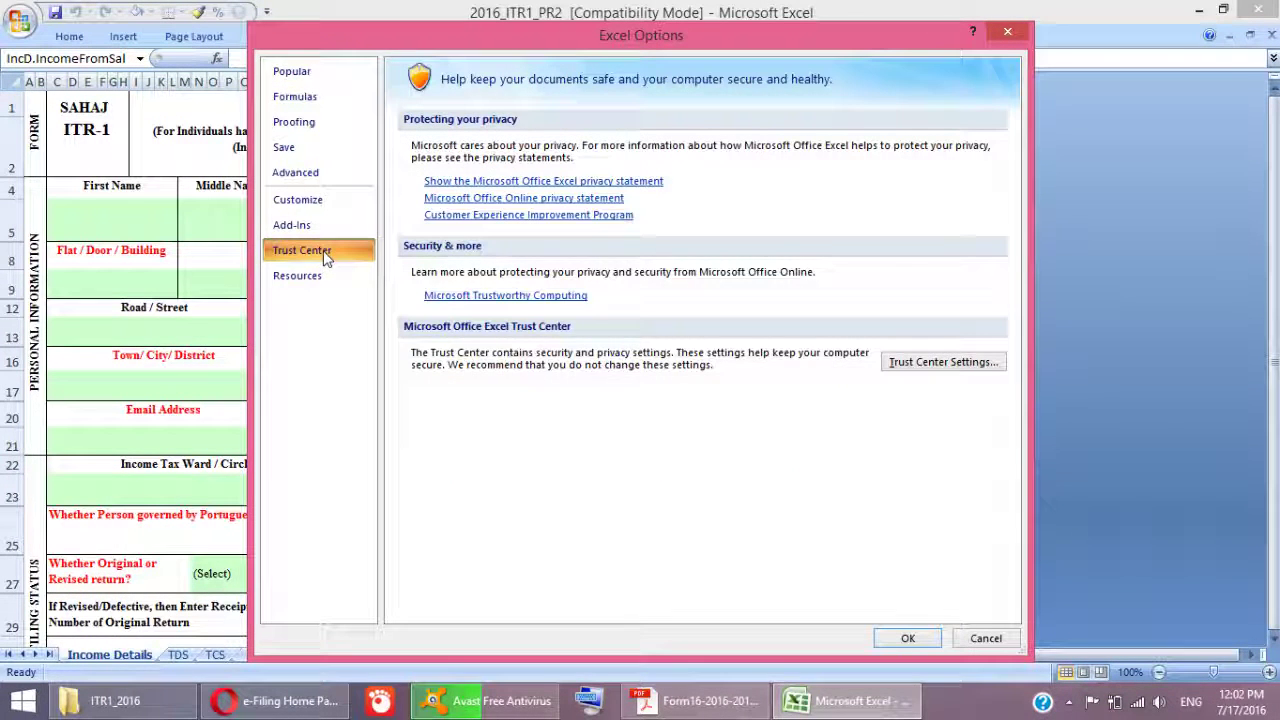
click(928, 366)
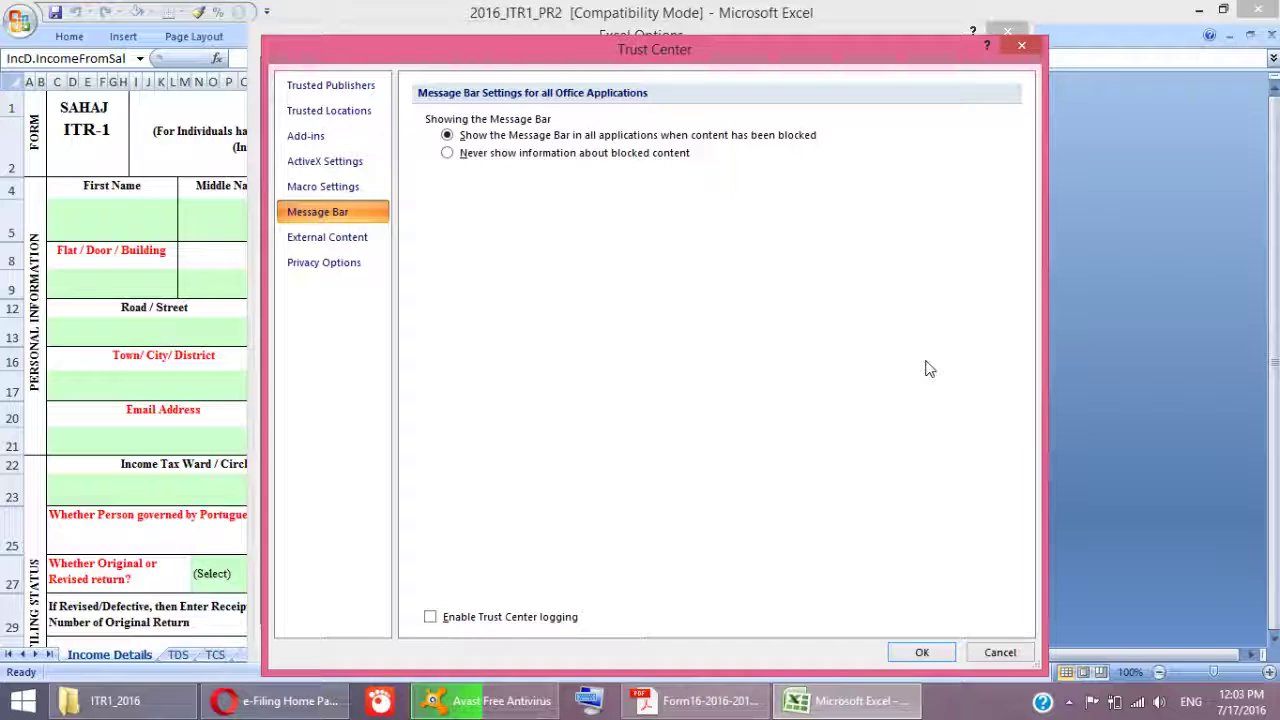
click(330, 265)
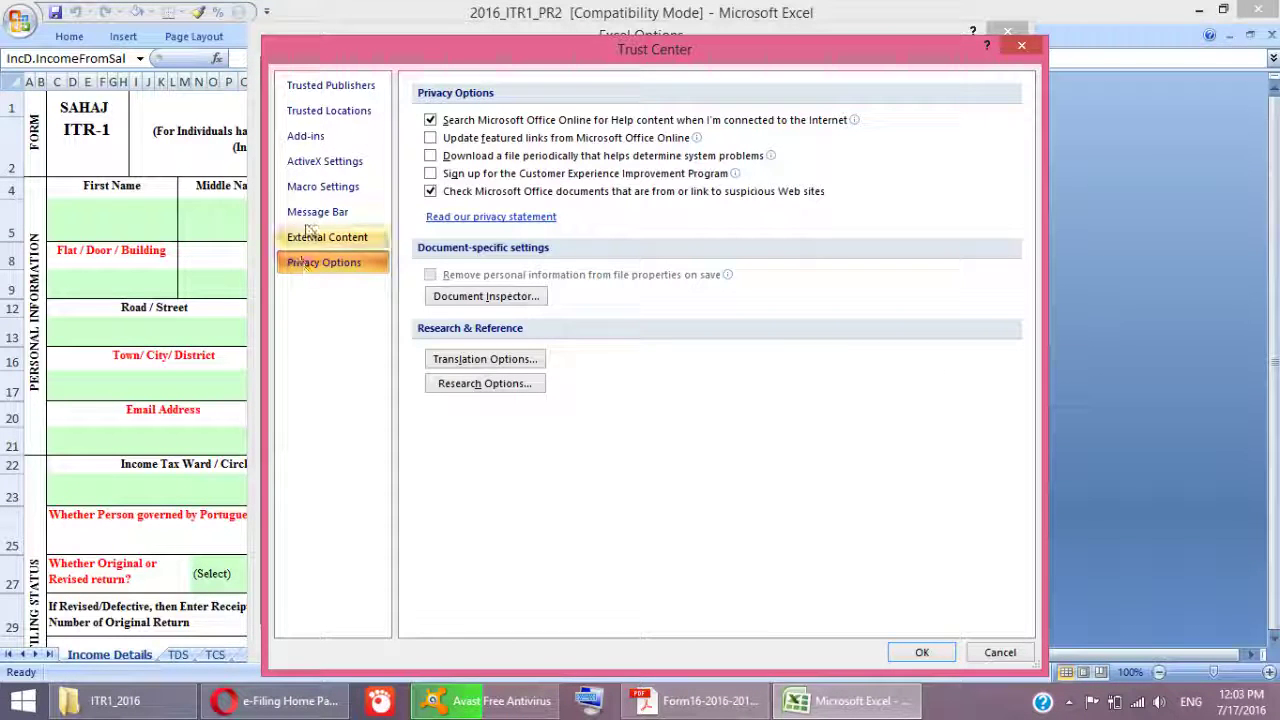
click(325, 187)
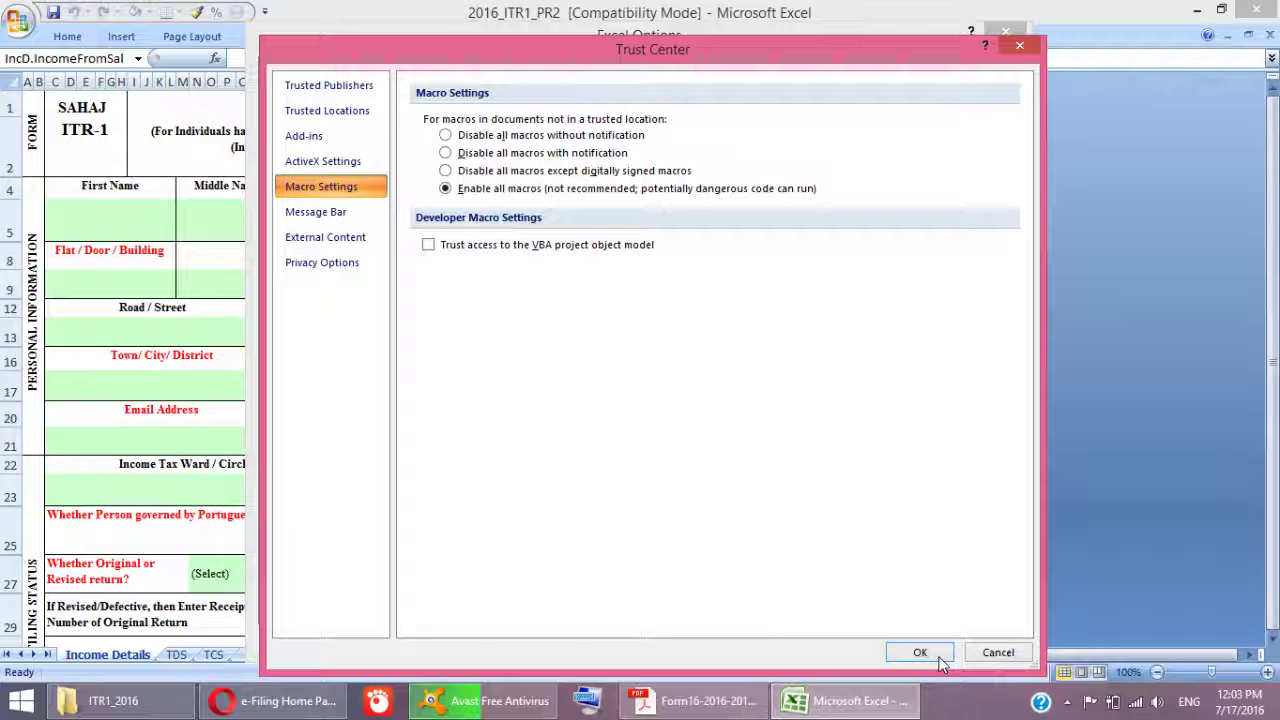
click(987, 656)
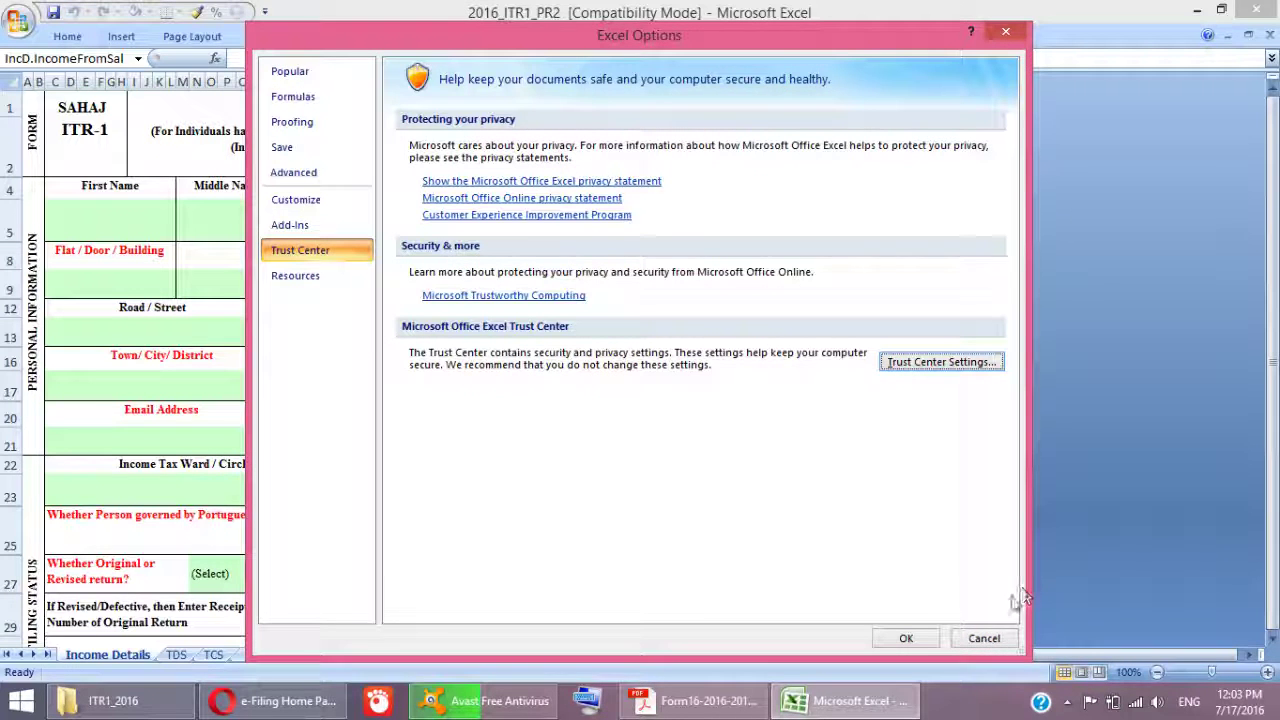
click(962, 638)
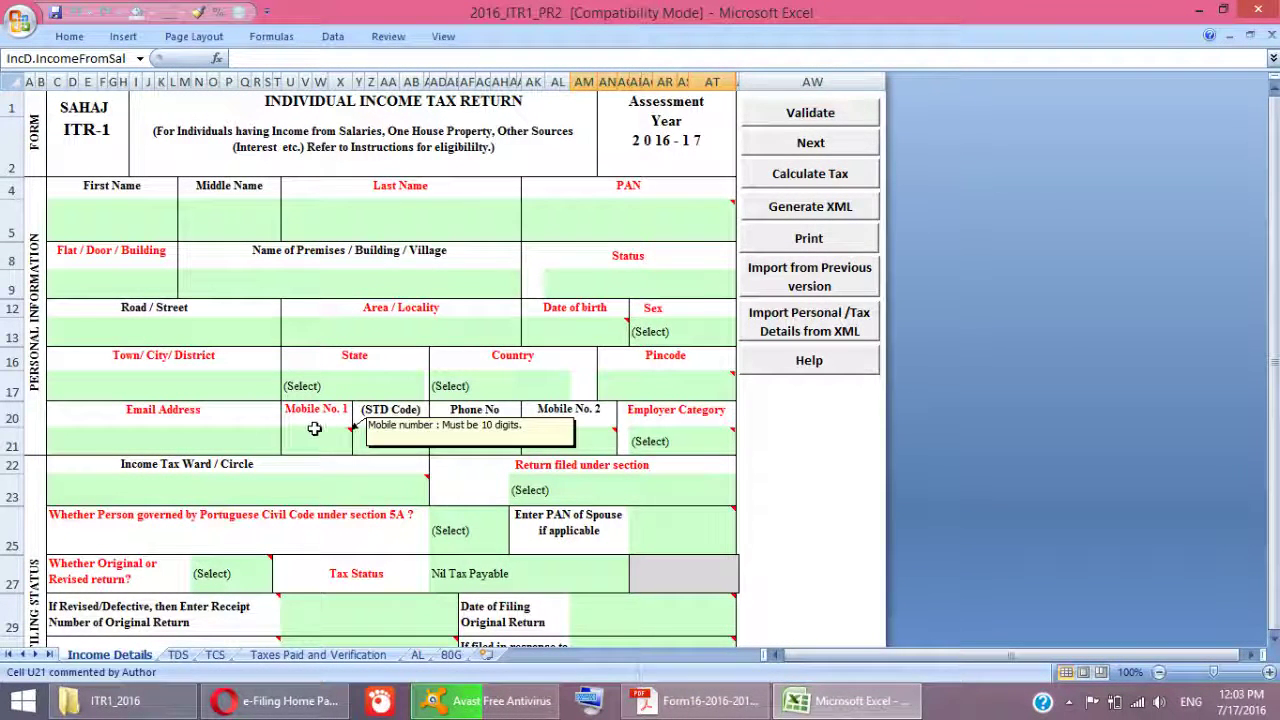
- Examine the name, PAN, address and Status fields in the Personal Information section
mouse_move(329, 453)
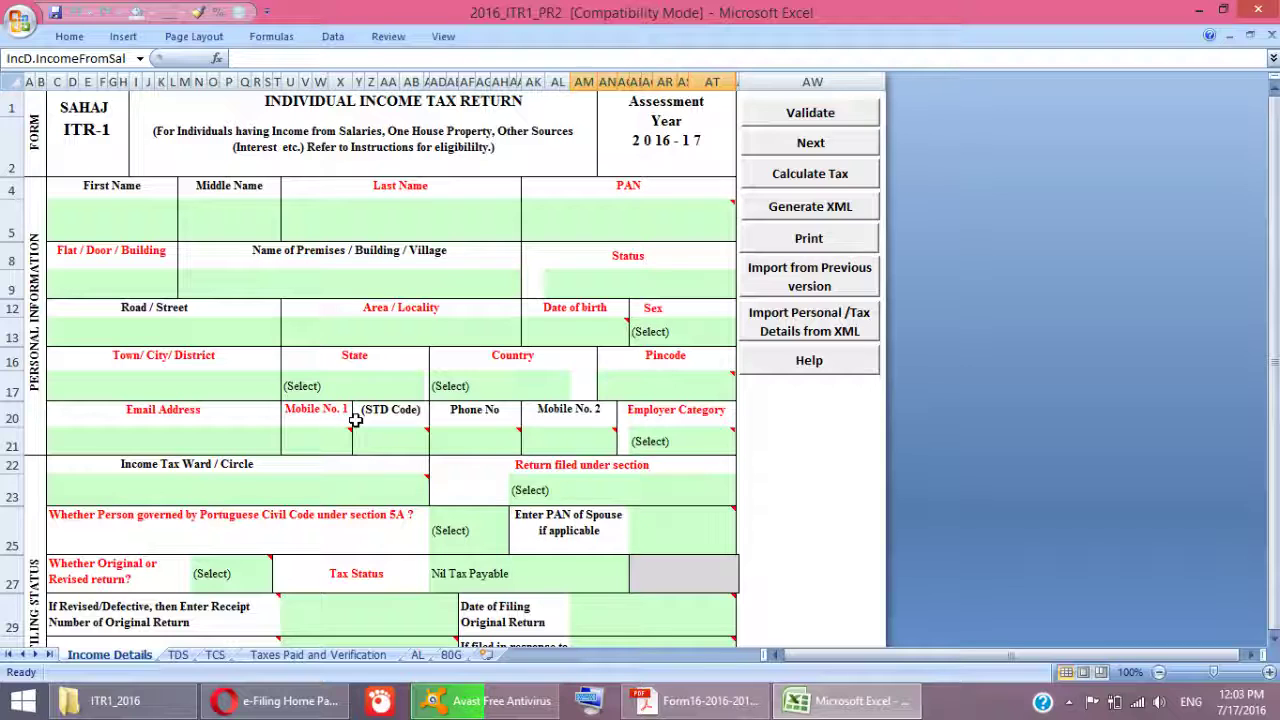
click(595, 225)
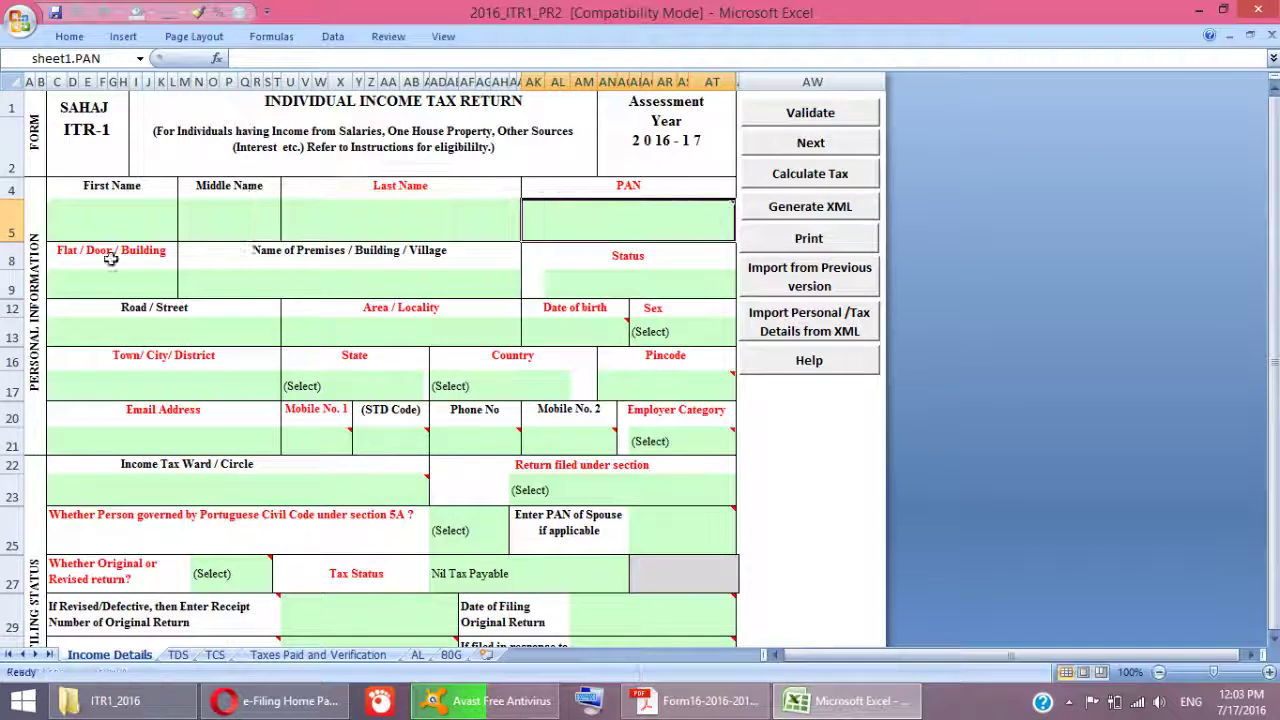
click(117, 223)
click(258, 224)
click(417, 231)
click(636, 209)
click(132, 285)
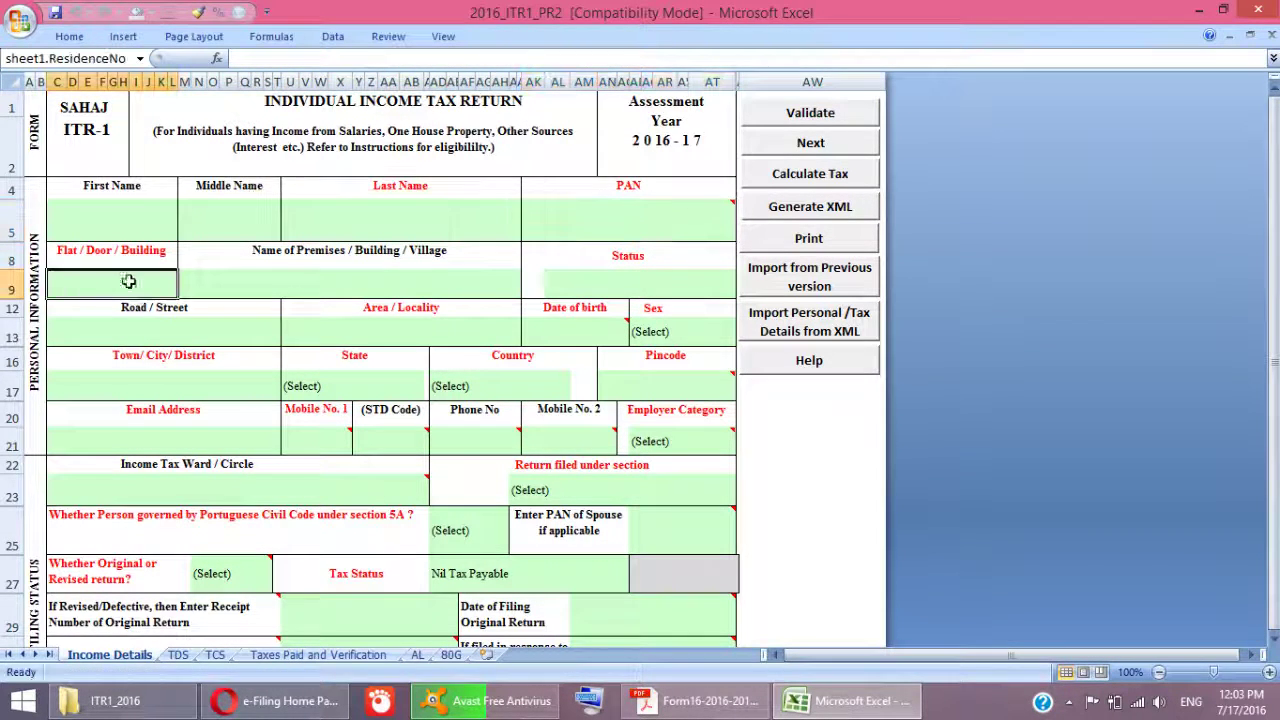
click(294, 284)
click(645, 285)
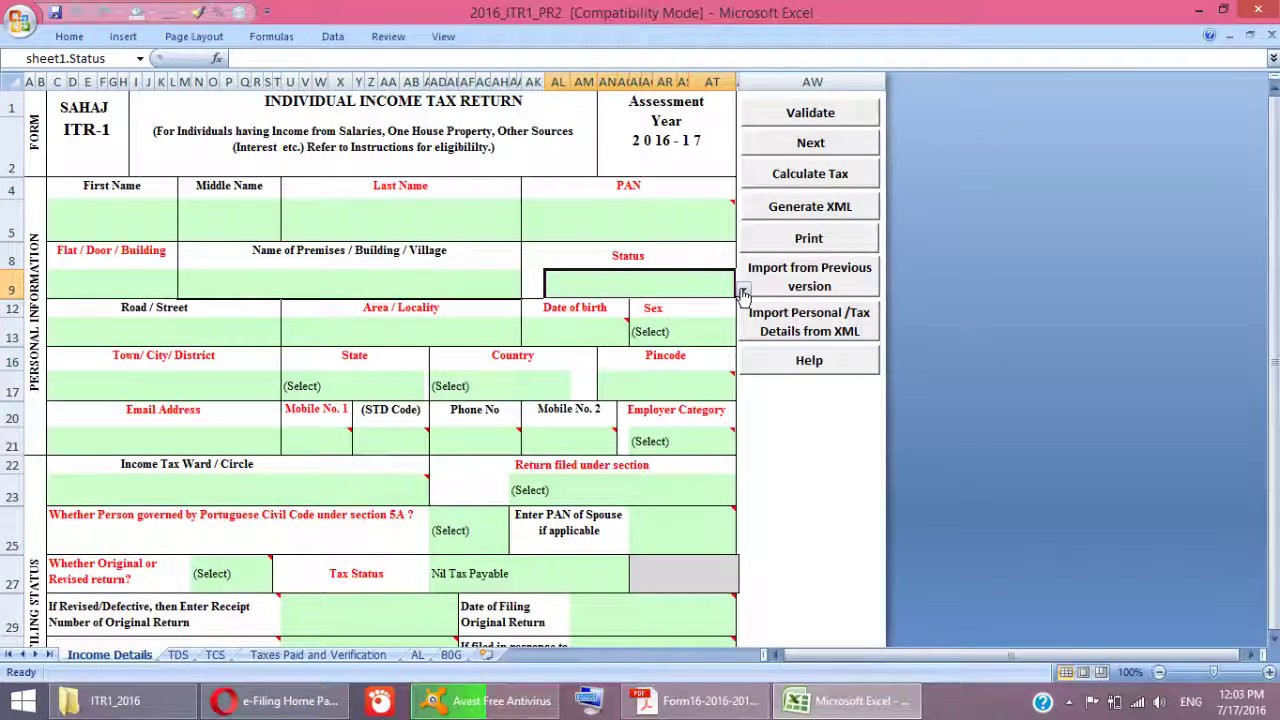
click(743, 289)
click(581, 340)
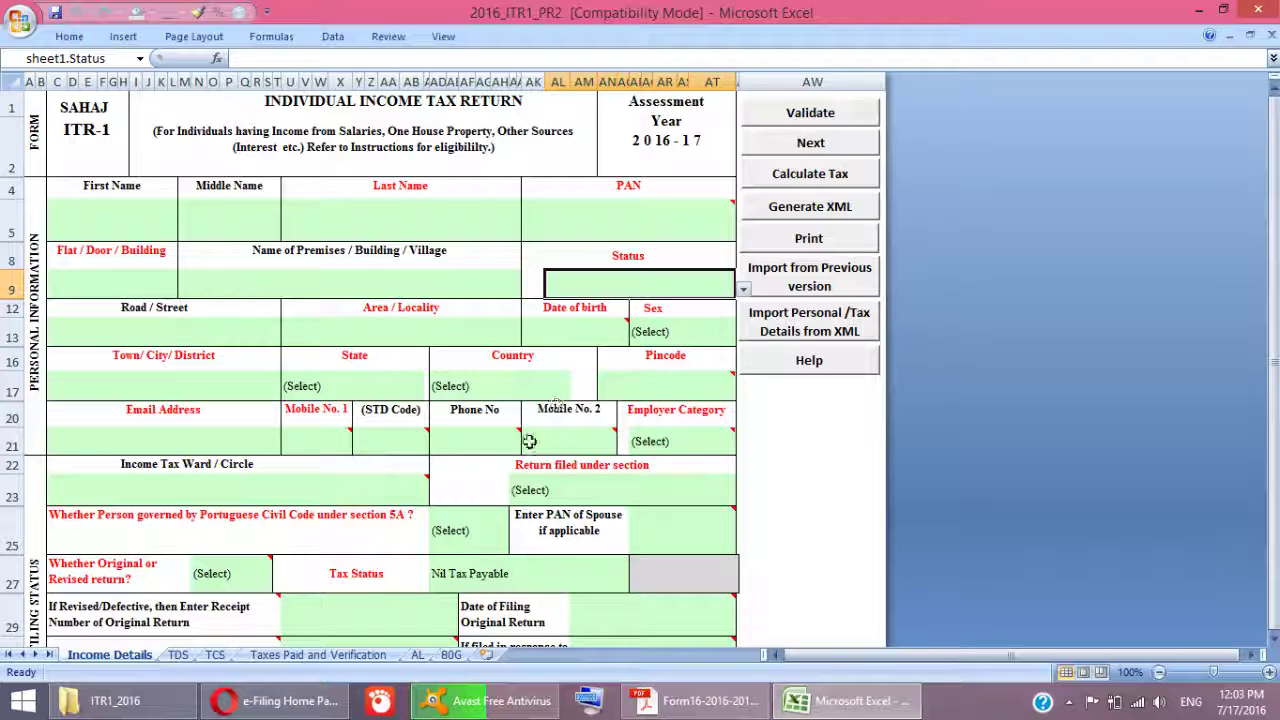
- Review the Employer Category options without choosing one, and check the Income Tax Ward / Circle field
click(680, 443)
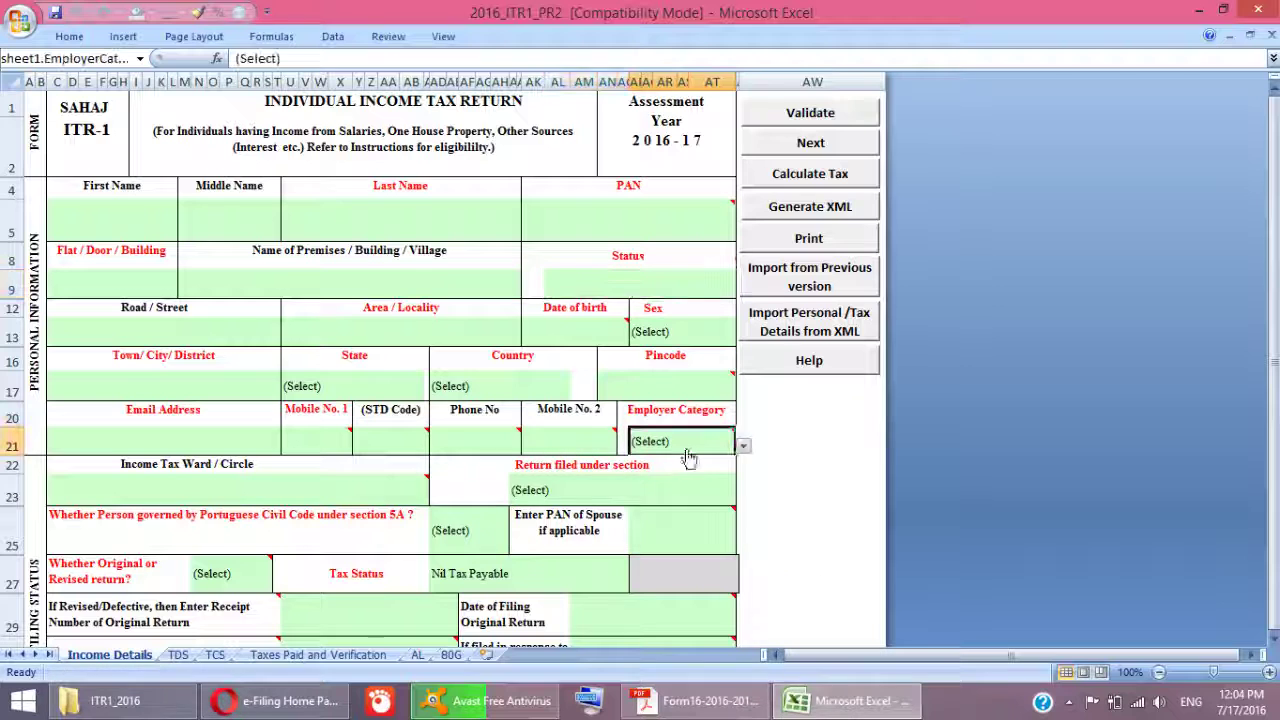
click(742, 447)
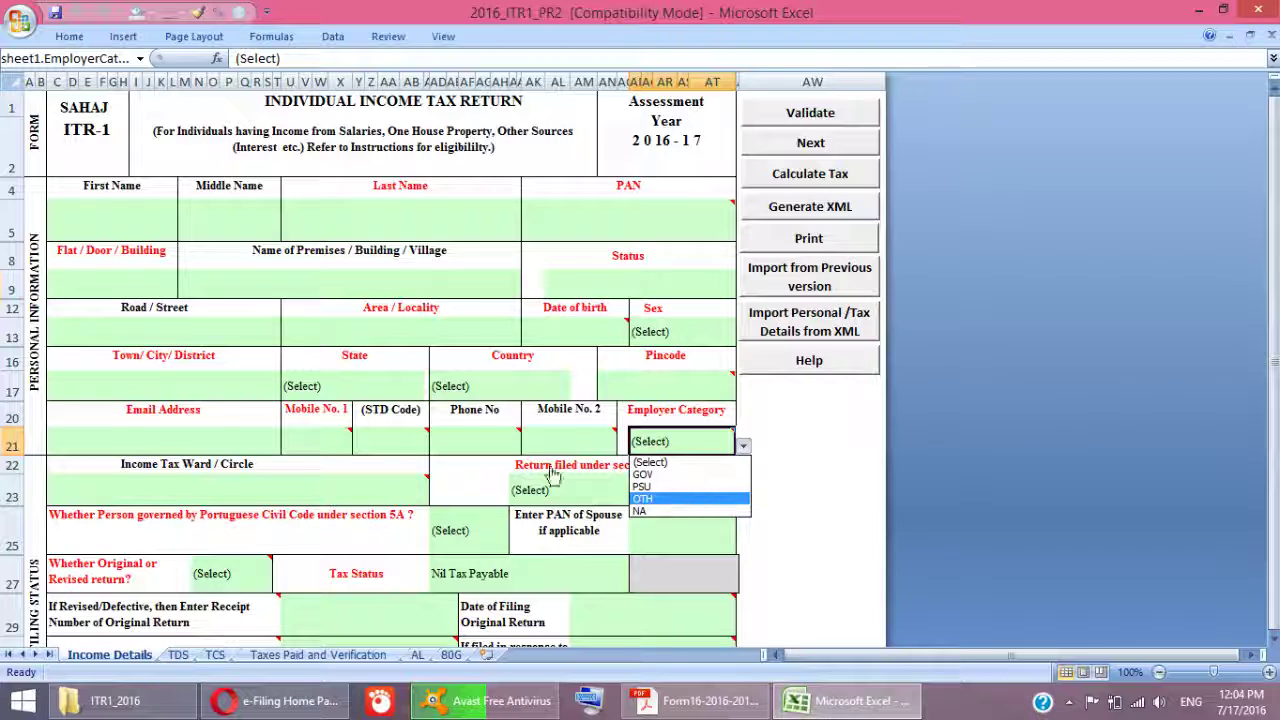
key(Escape)
click(305, 500)
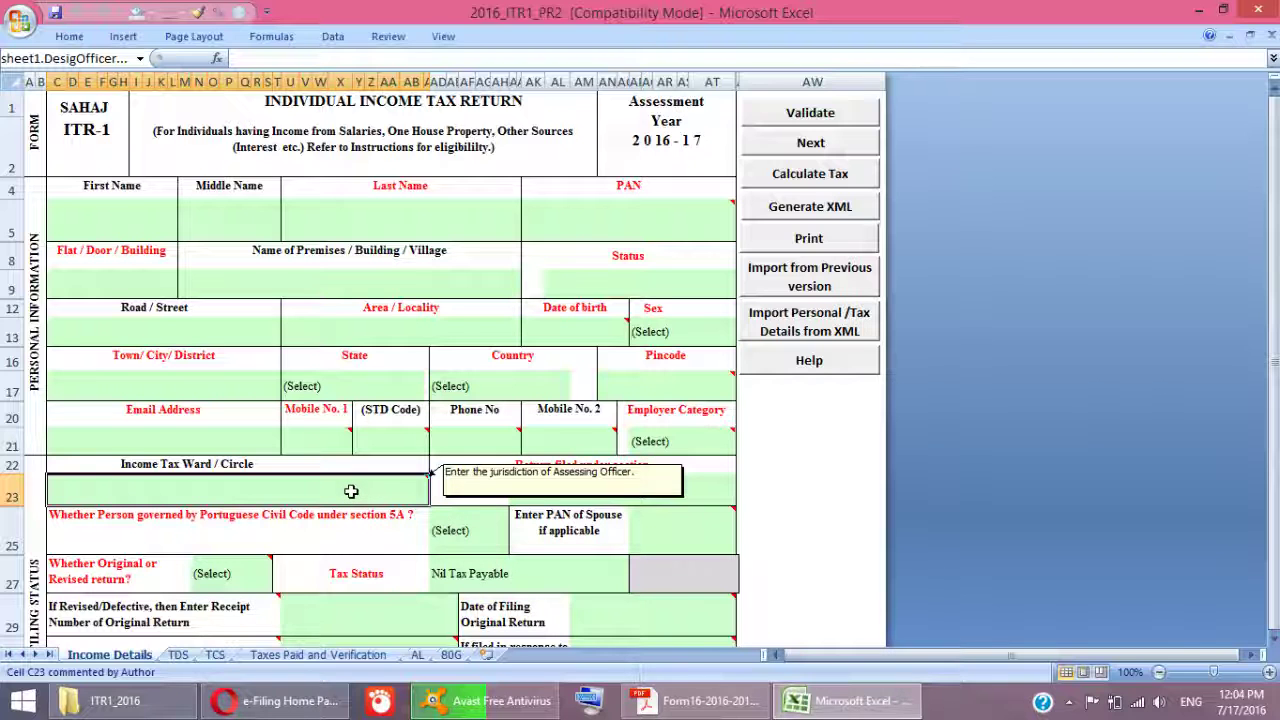
- Review the Return filed under section options without choosing one
click(606, 491)
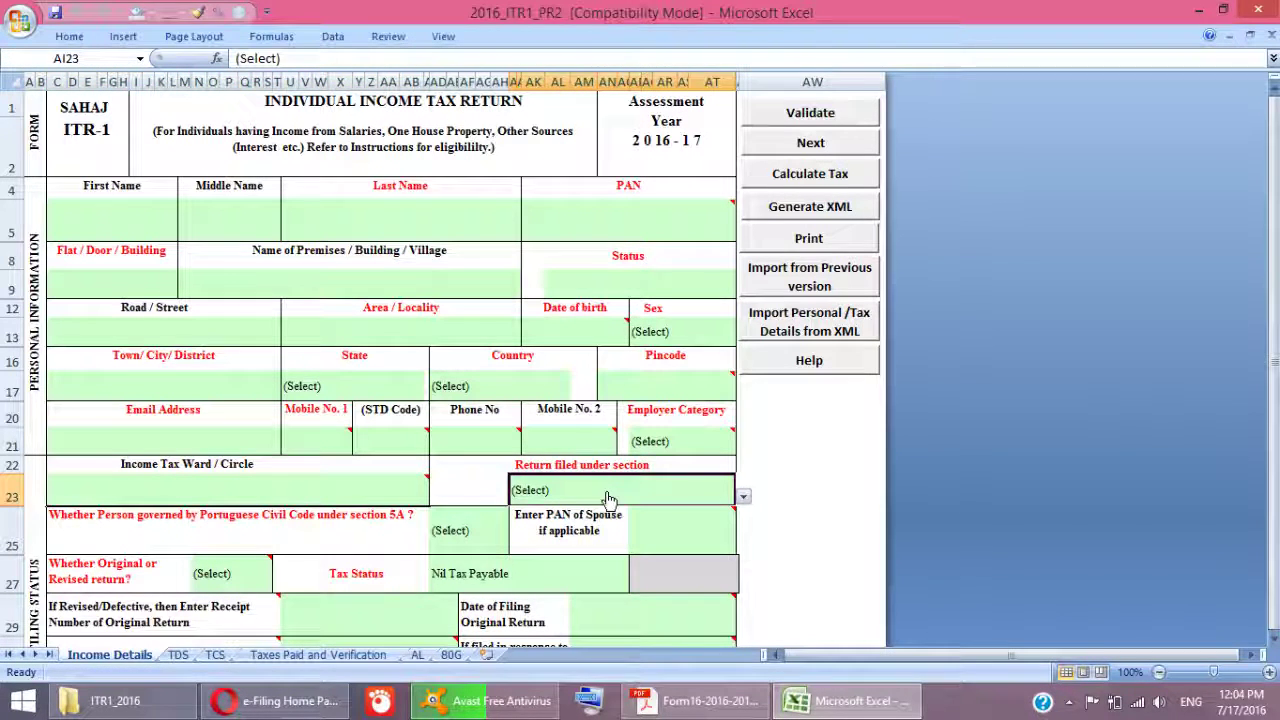
click(743, 500)
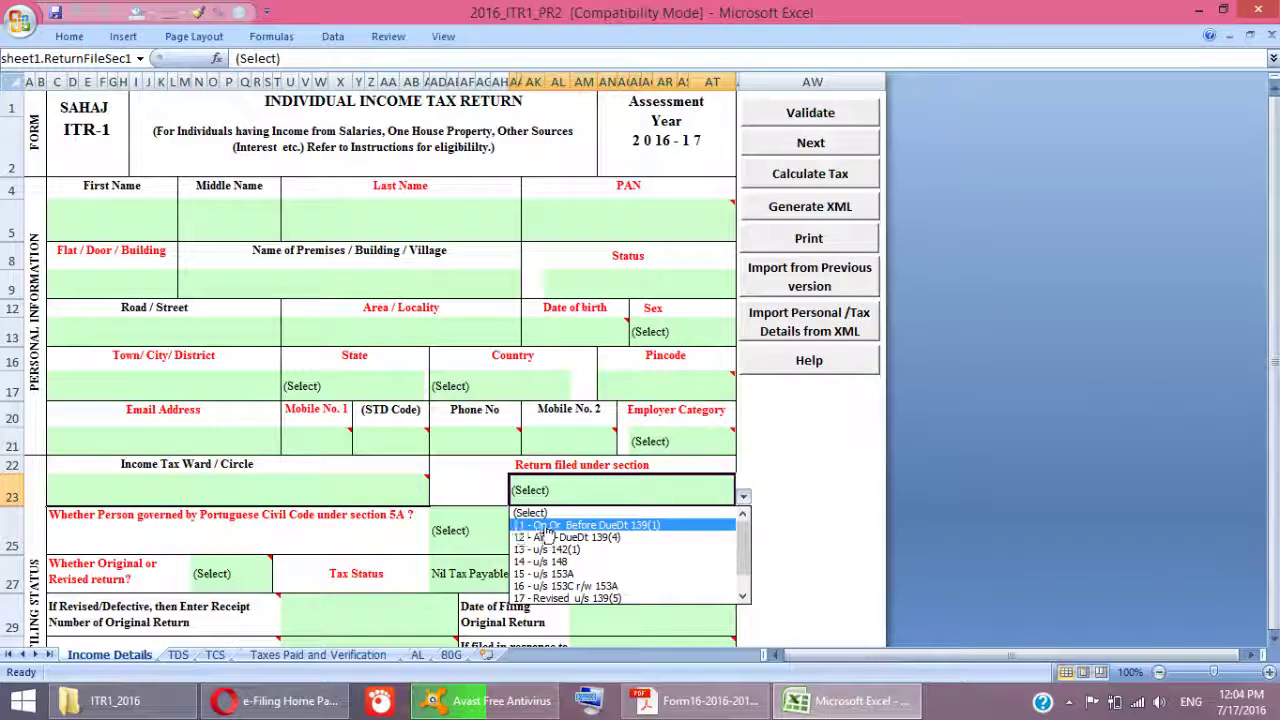
click(816, 524)
- Check the options for the Portuguese Civil Code question without choosing one, and check the PAN of Spouse field
scroll(797, 518, down, 1)
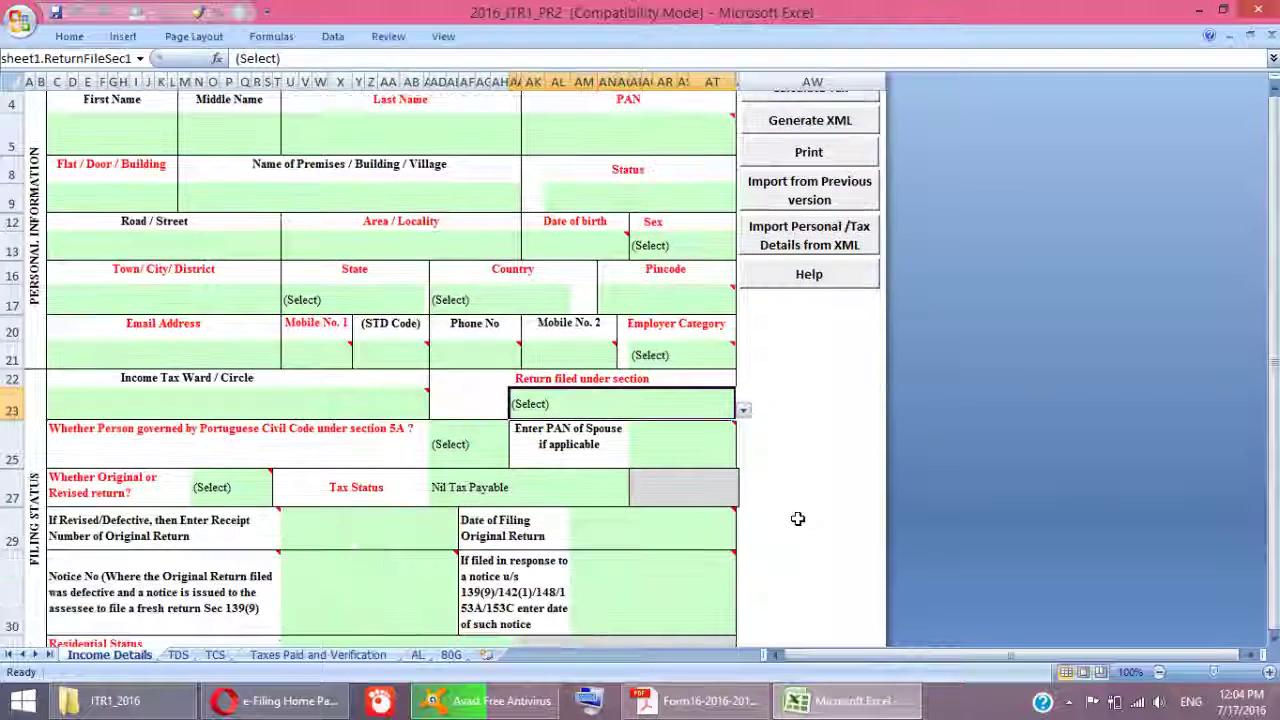
click(464, 454)
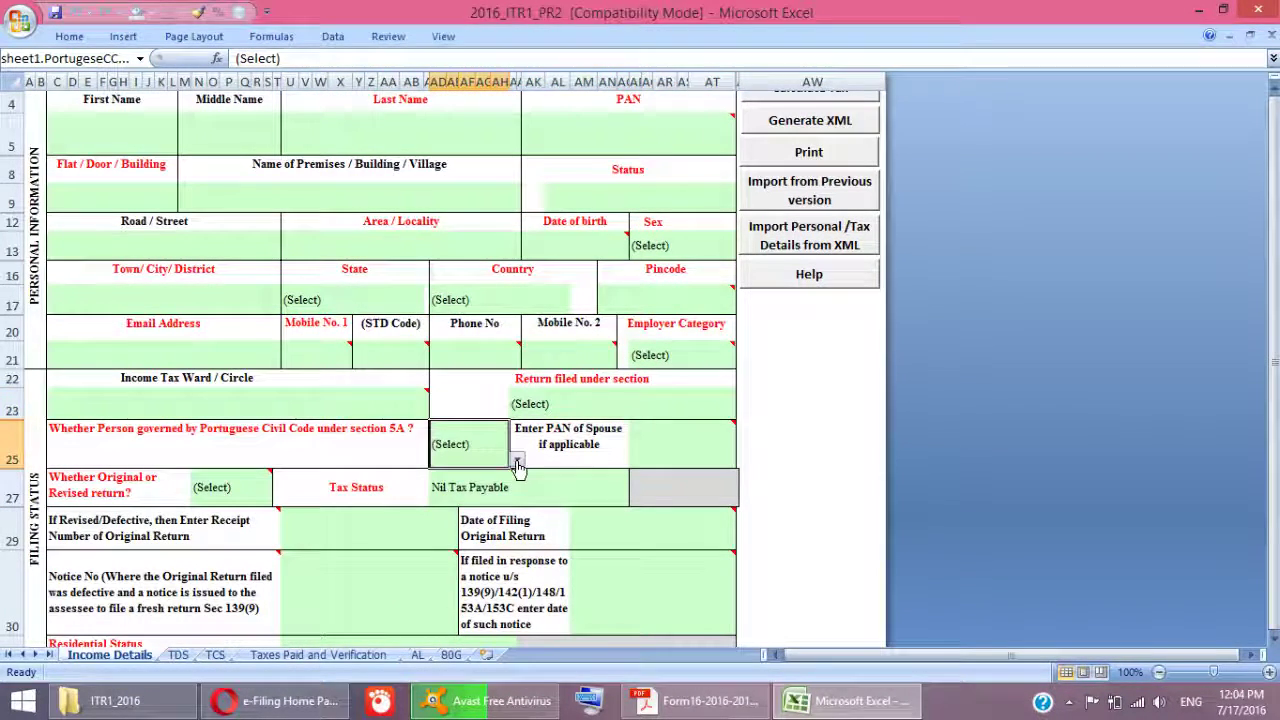
click(518, 462)
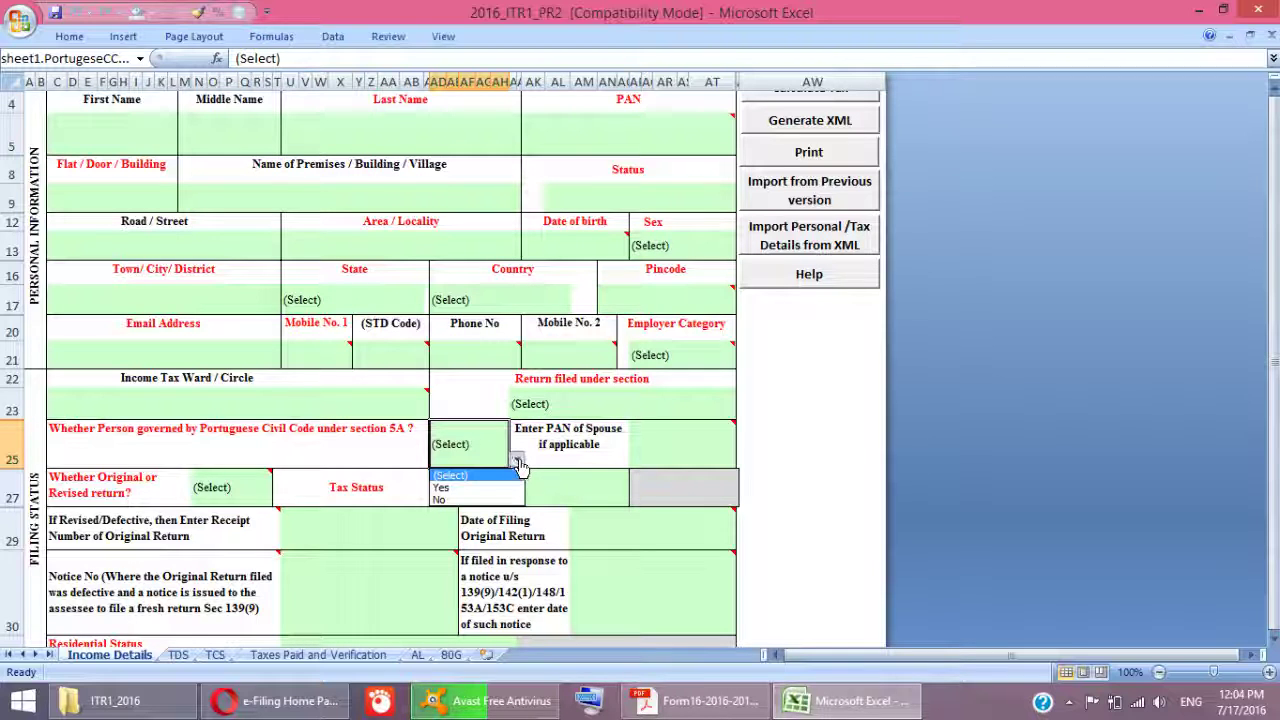
click(682, 450)
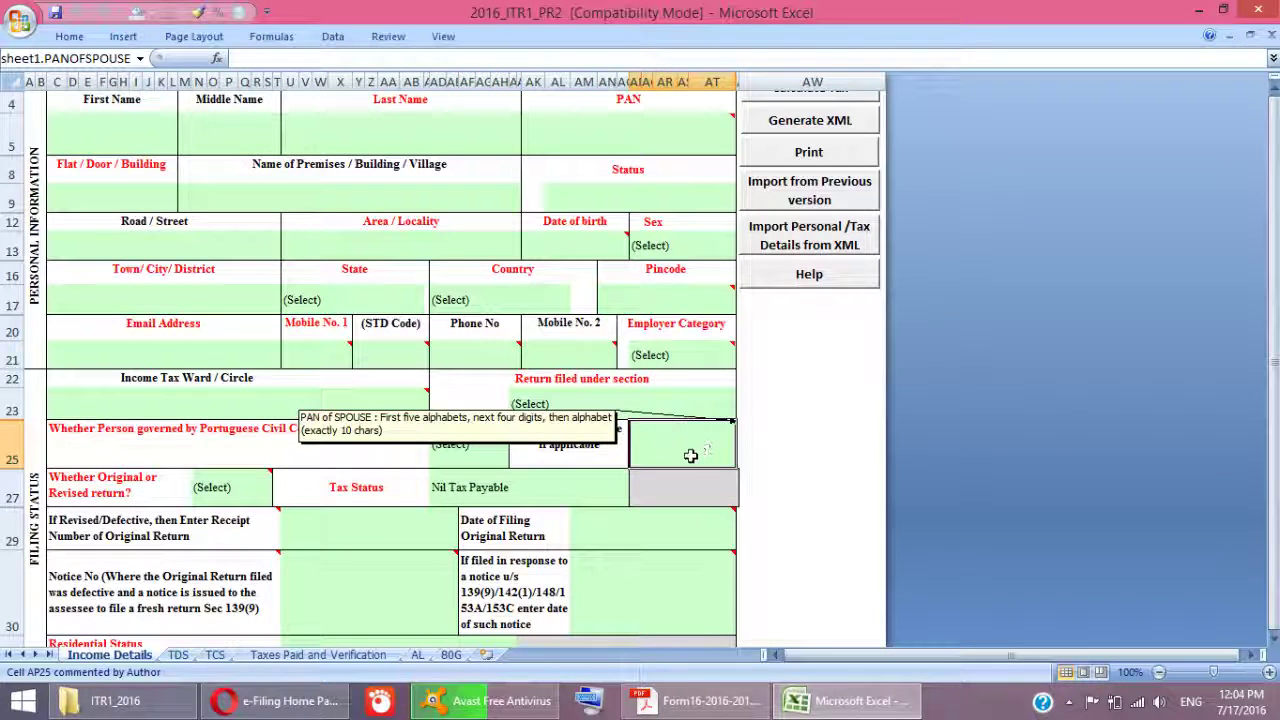
- Review the Original or Revised return options without choosing one, and check the Tax Status and original return receipt and notice fields
click(245, 492)
click(281, 500)
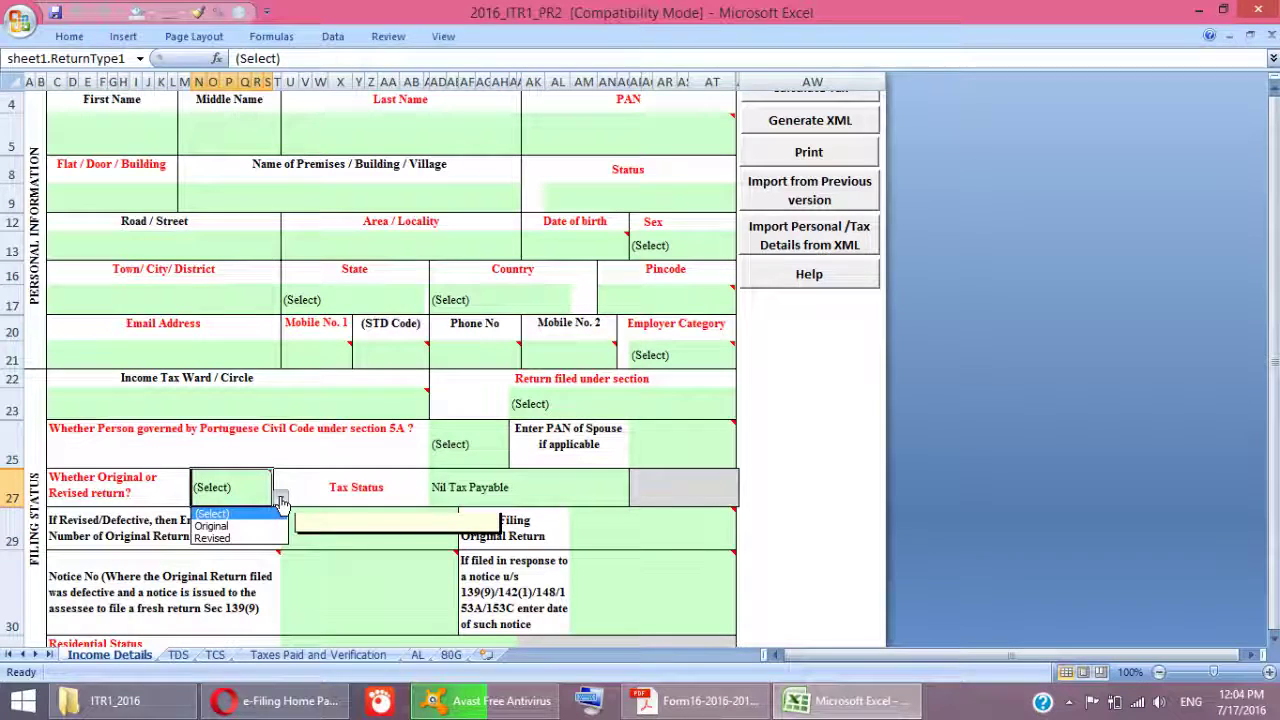
click(334, 489)
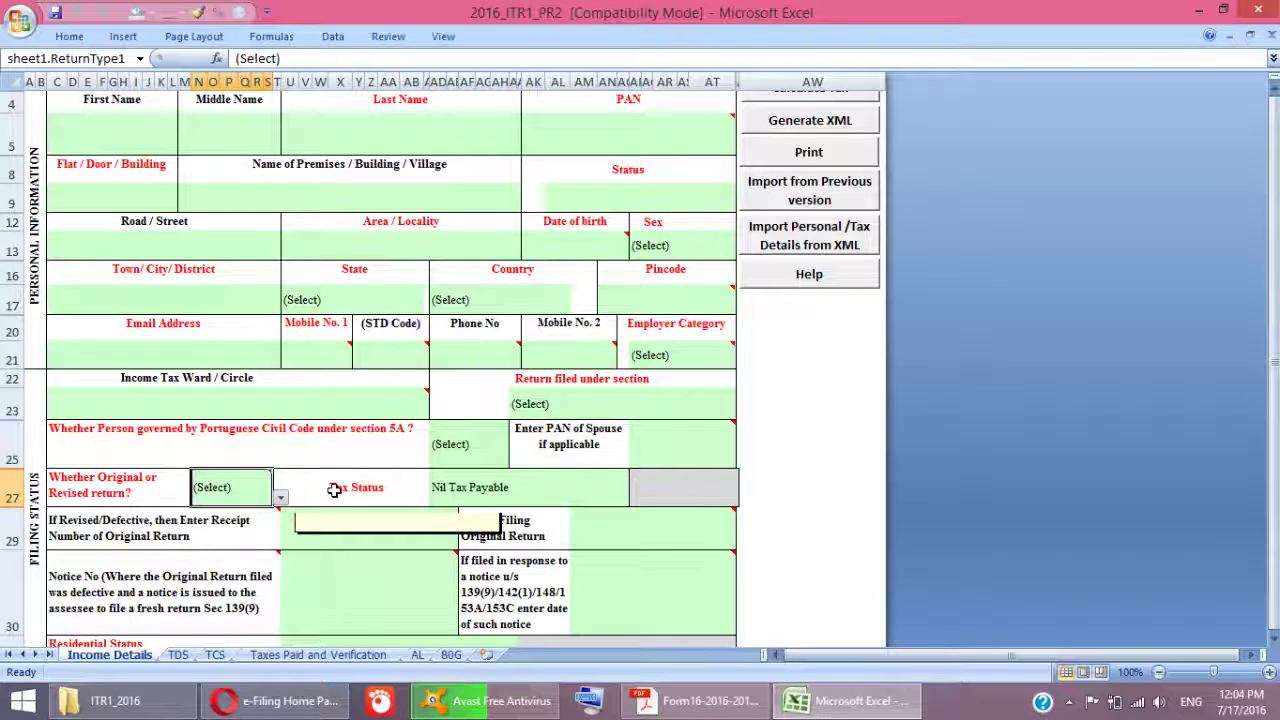
click(530, 496)
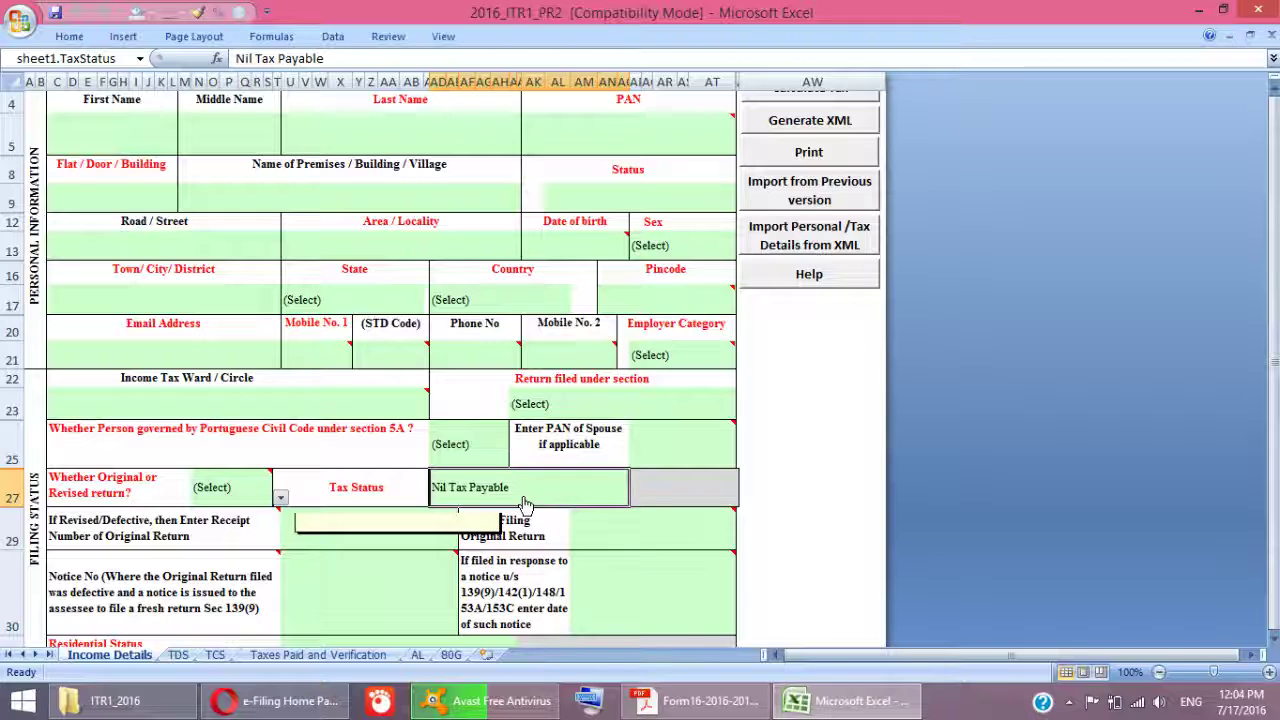
scroll(525, 505, down, 4)
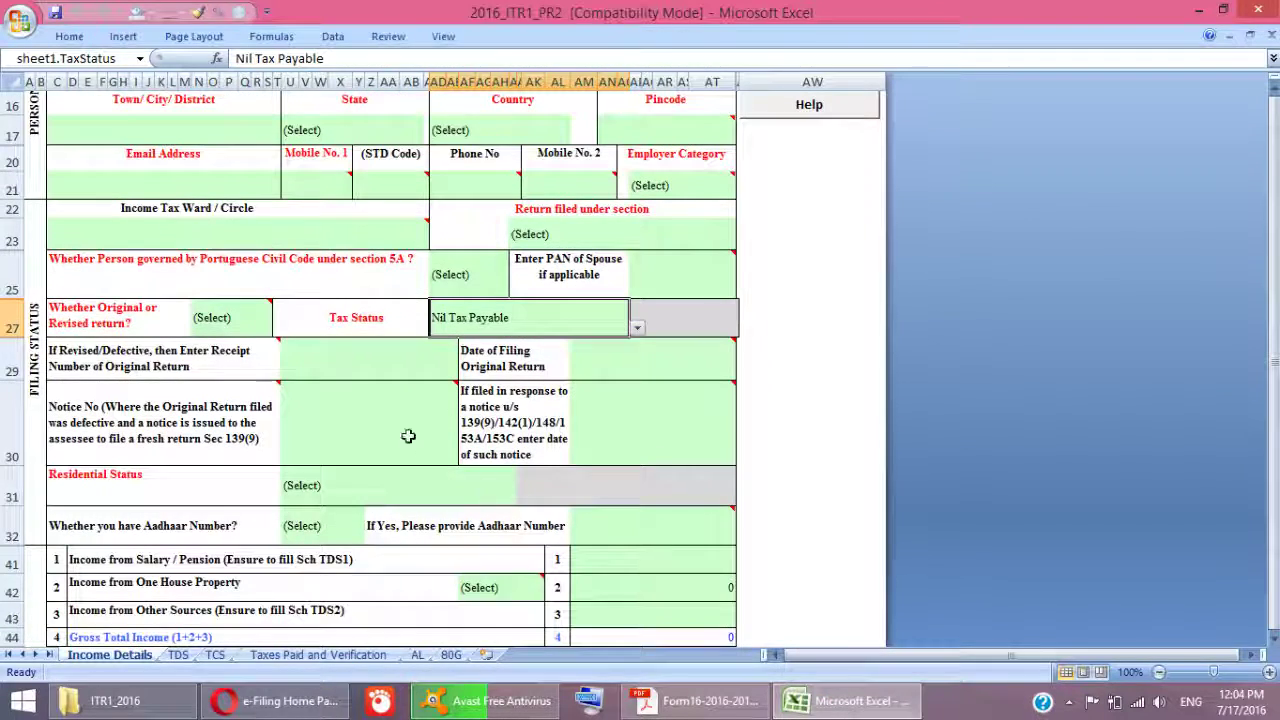
click(405, 405)
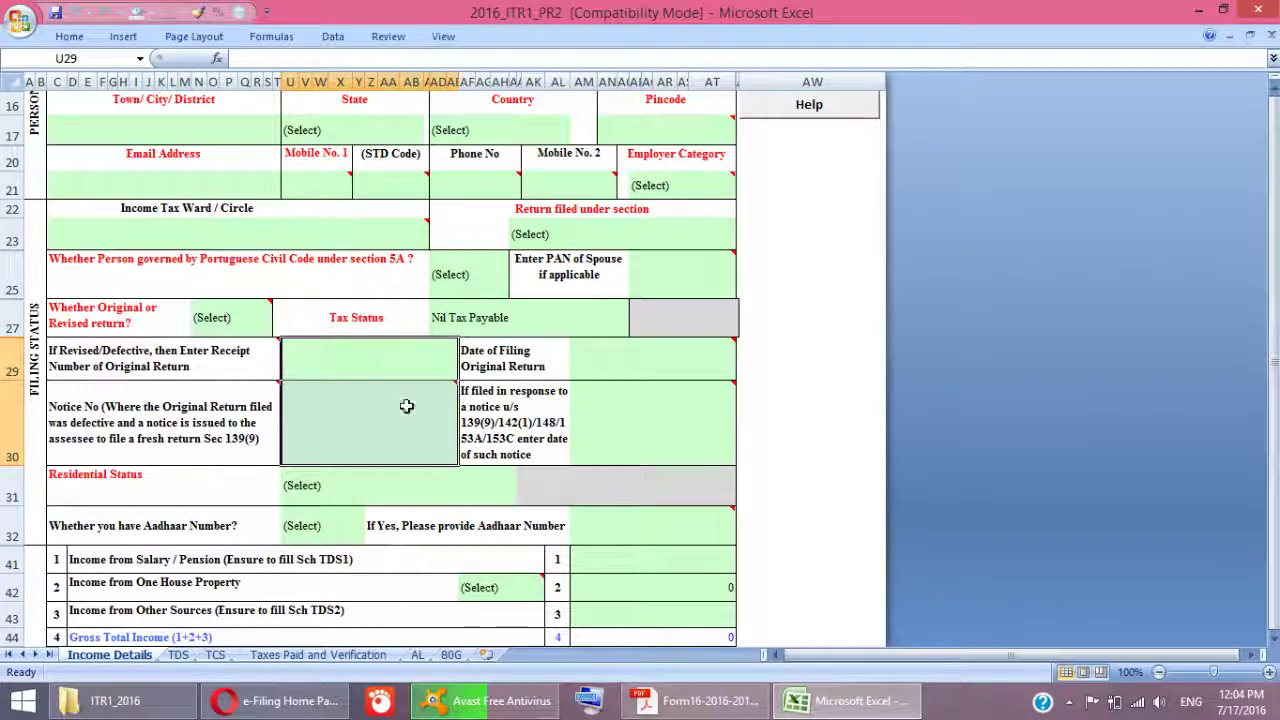
- Set Whether Original or Revised return to Original
click(245, 328)
click(281, 332)
click(226, 352)
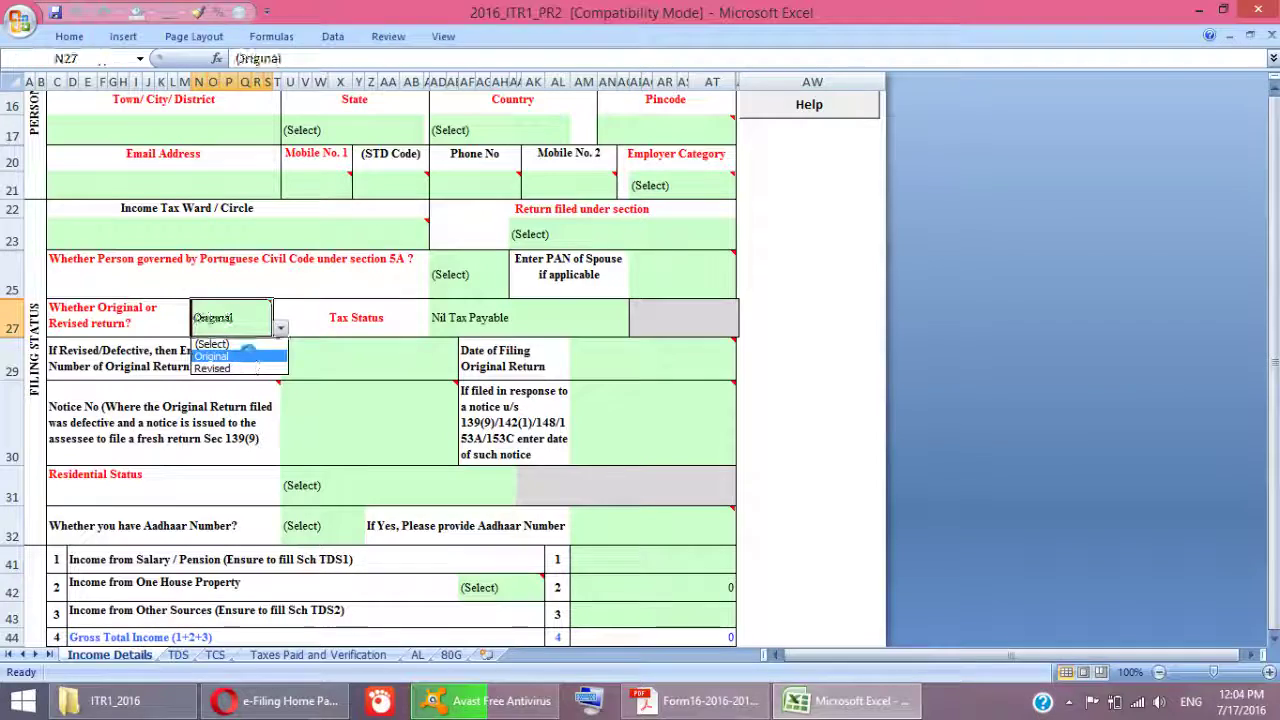
click(360, 408)
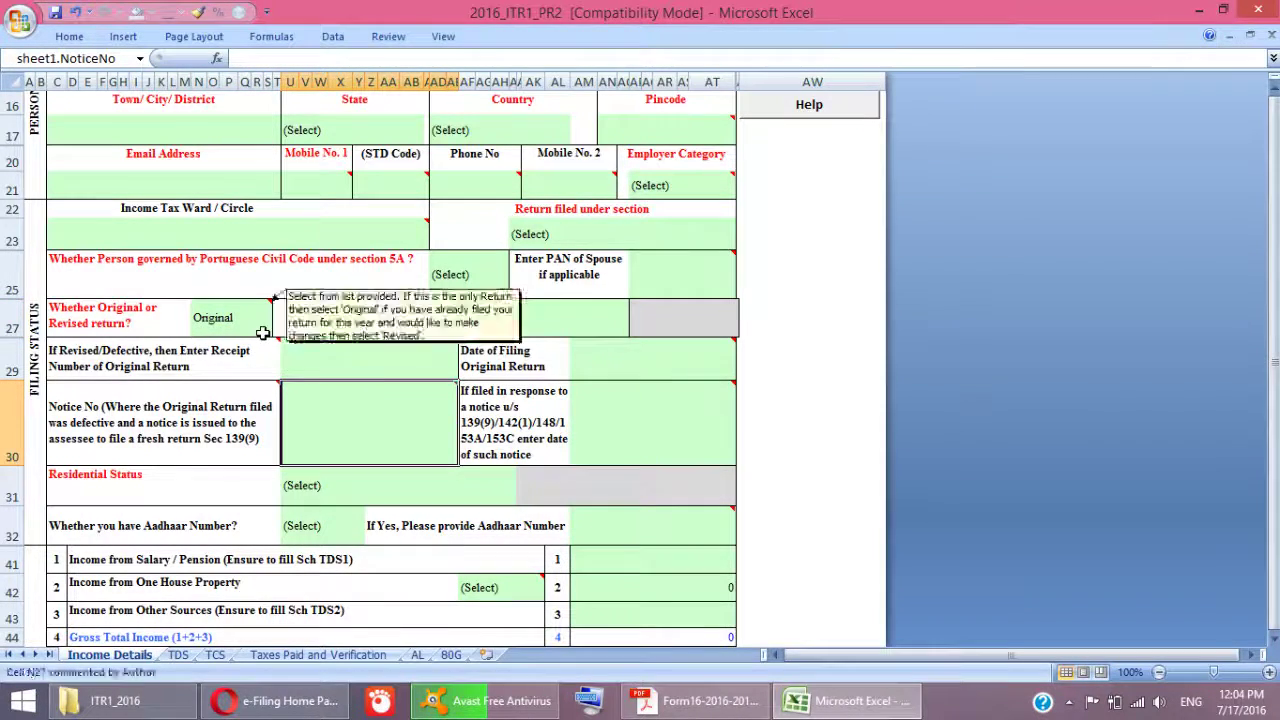
- Review the Residential Status options without choosing one, and check the Aadhaar Number field
scroll(432, 459, down, 1)
click(377, 430)
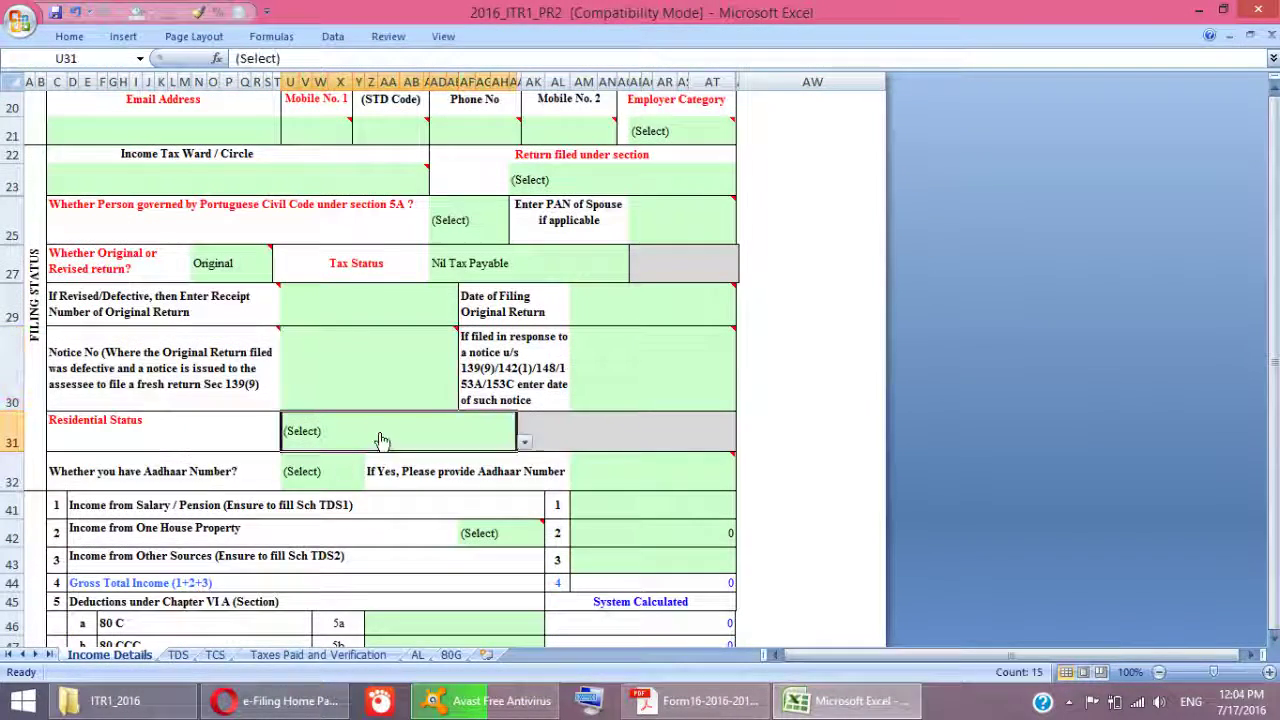
click(524, 442)
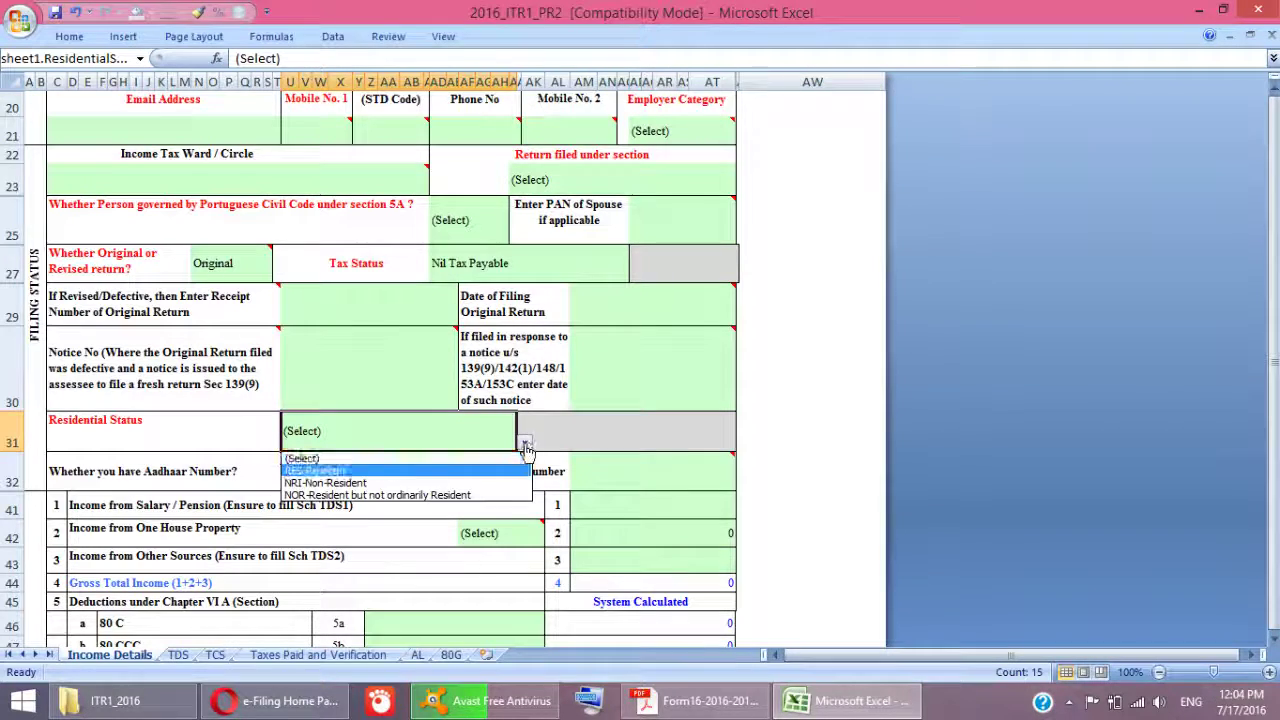
click(593, 433)
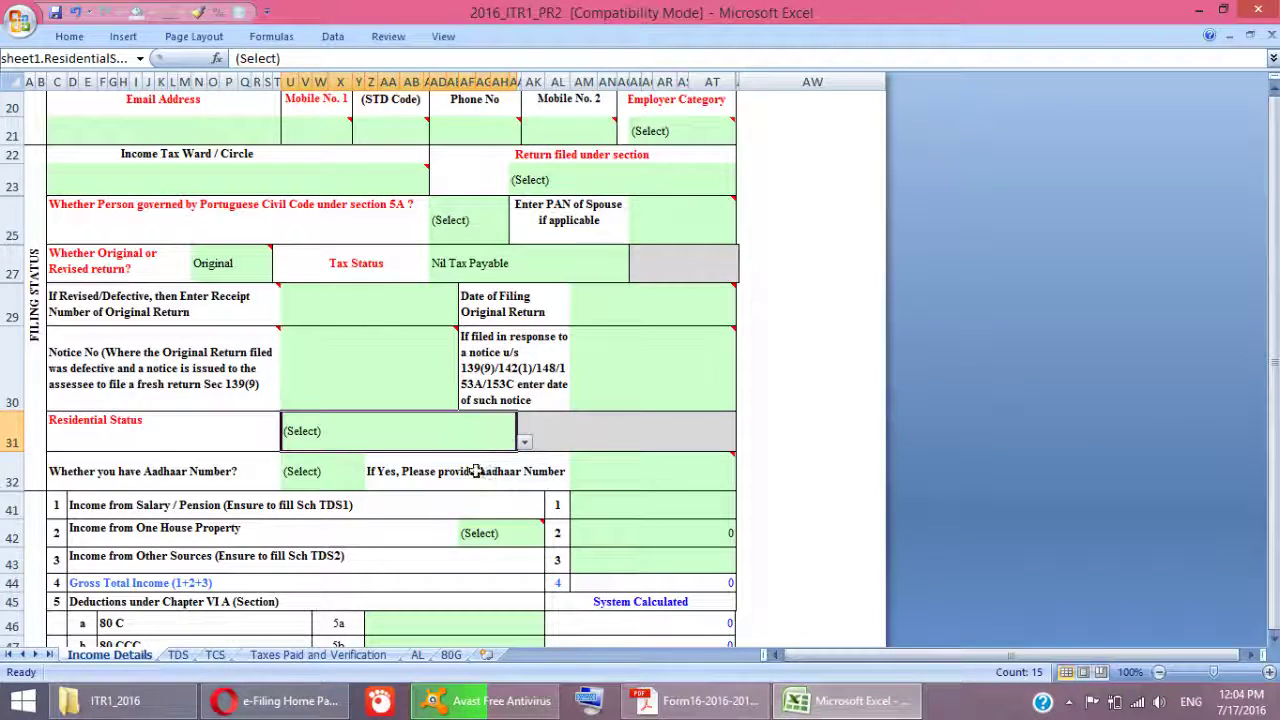
click(328, 482)
click(600, 477)
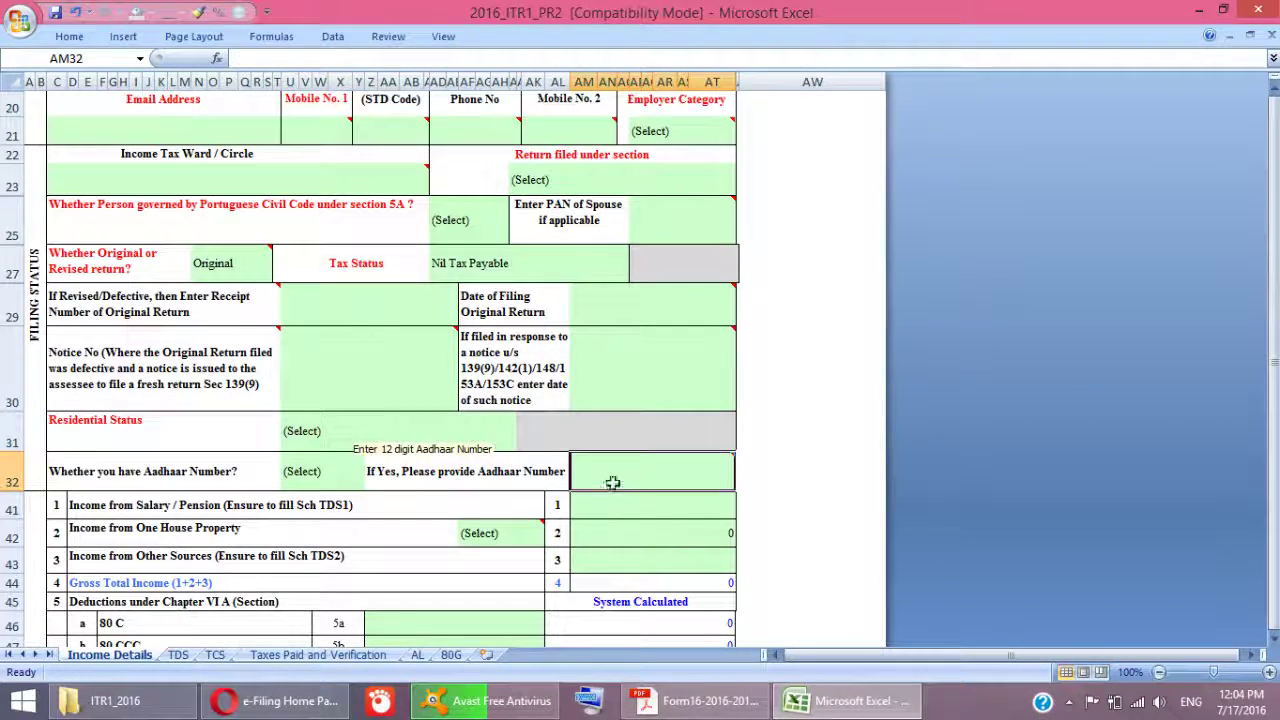
- Look over the income, deduction and tax rows of Income Details, and check the salary and house property income fields
scroll(608, 480, down, 3)
scroll(366, 465, down, 1)
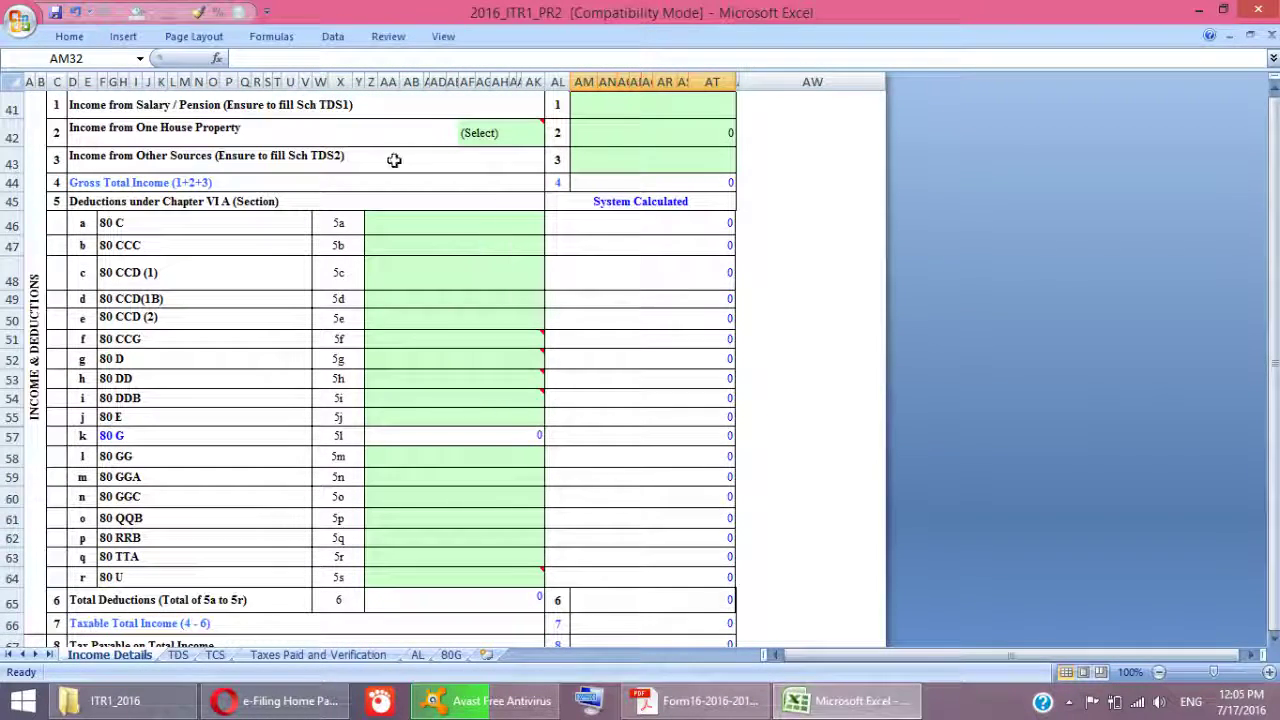
scroll(351, 223, up, 2)
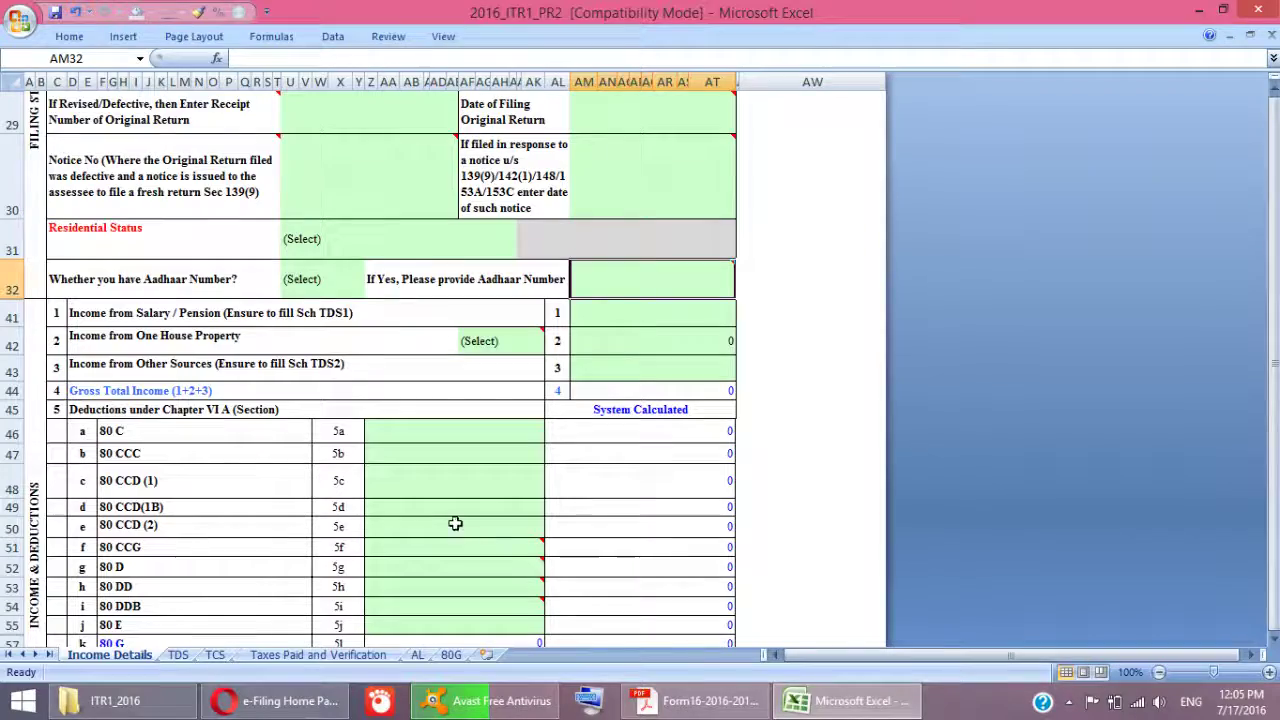
scroll(488, 482, down, 9)
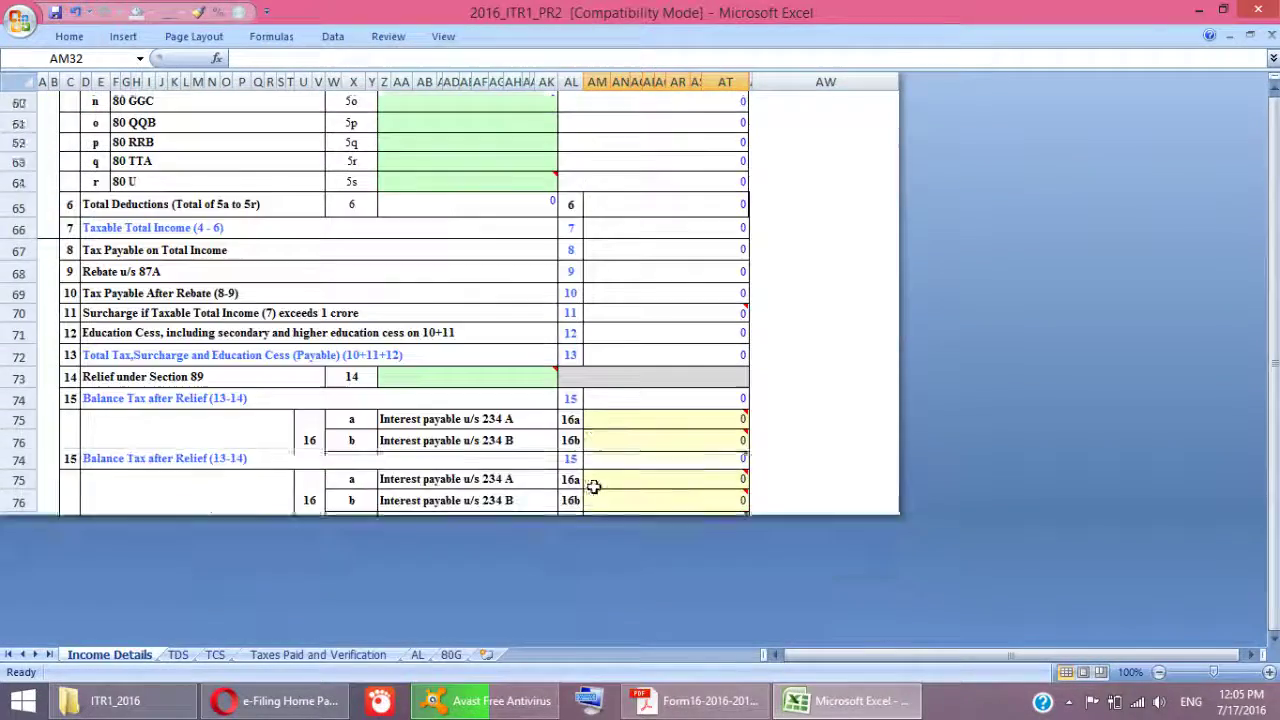
scroll(578, 486, up, 10)
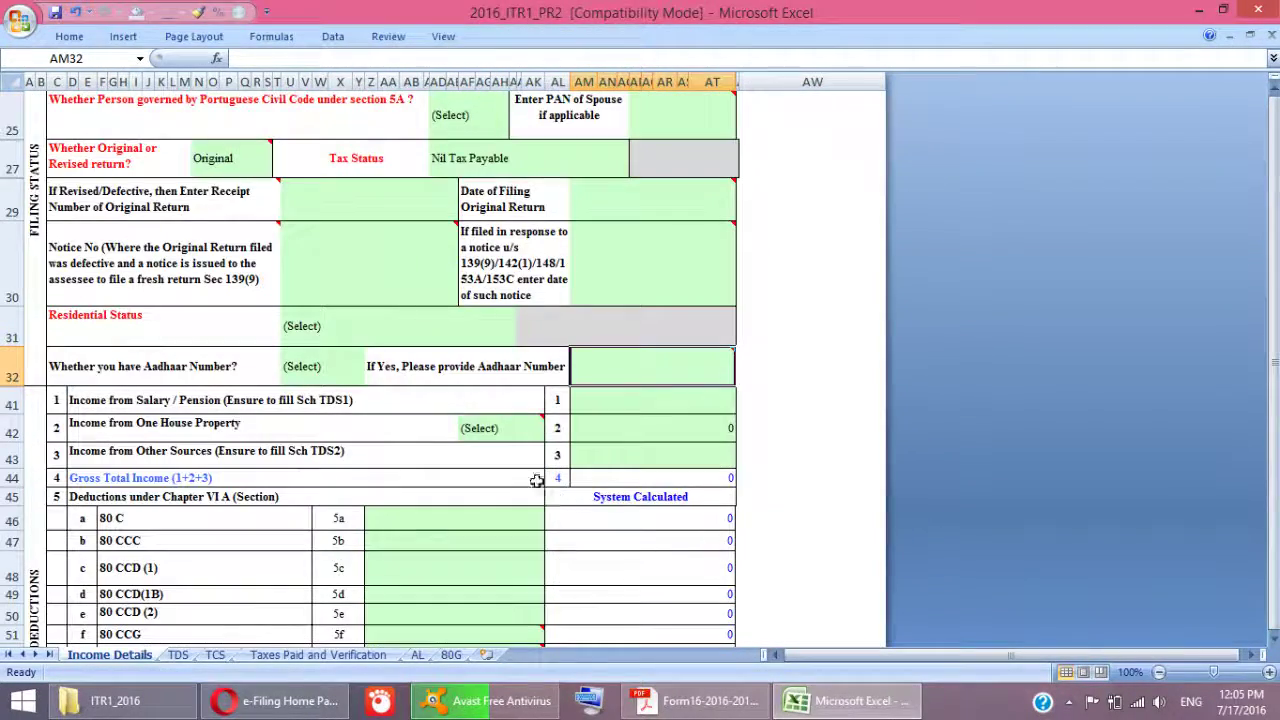
click(615, 404)
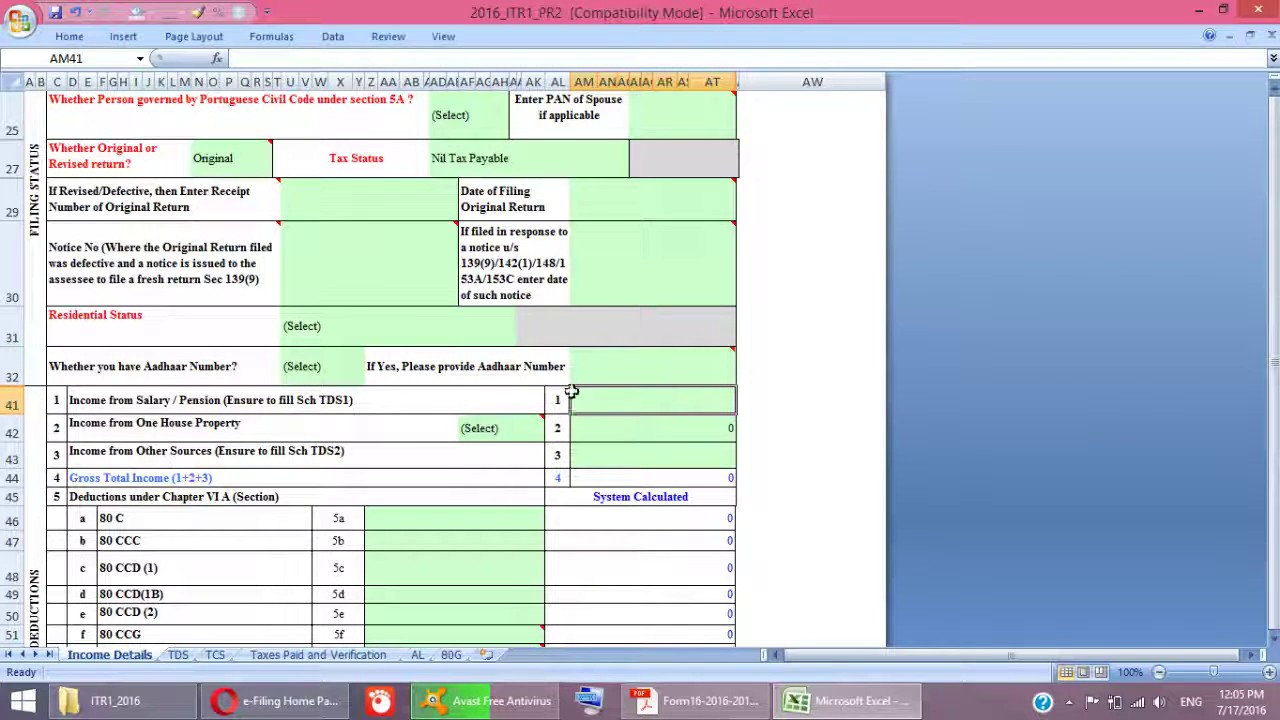
click(722, 389)
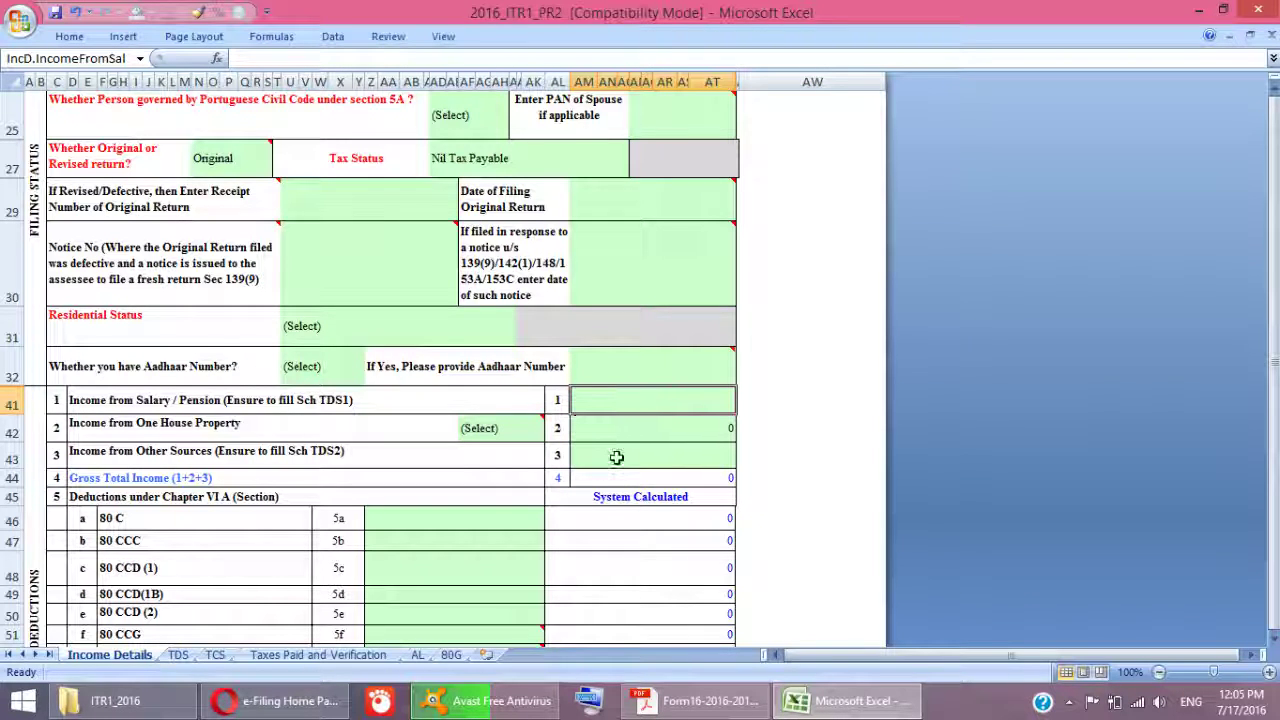
click(537, 429)
click(626, 429)
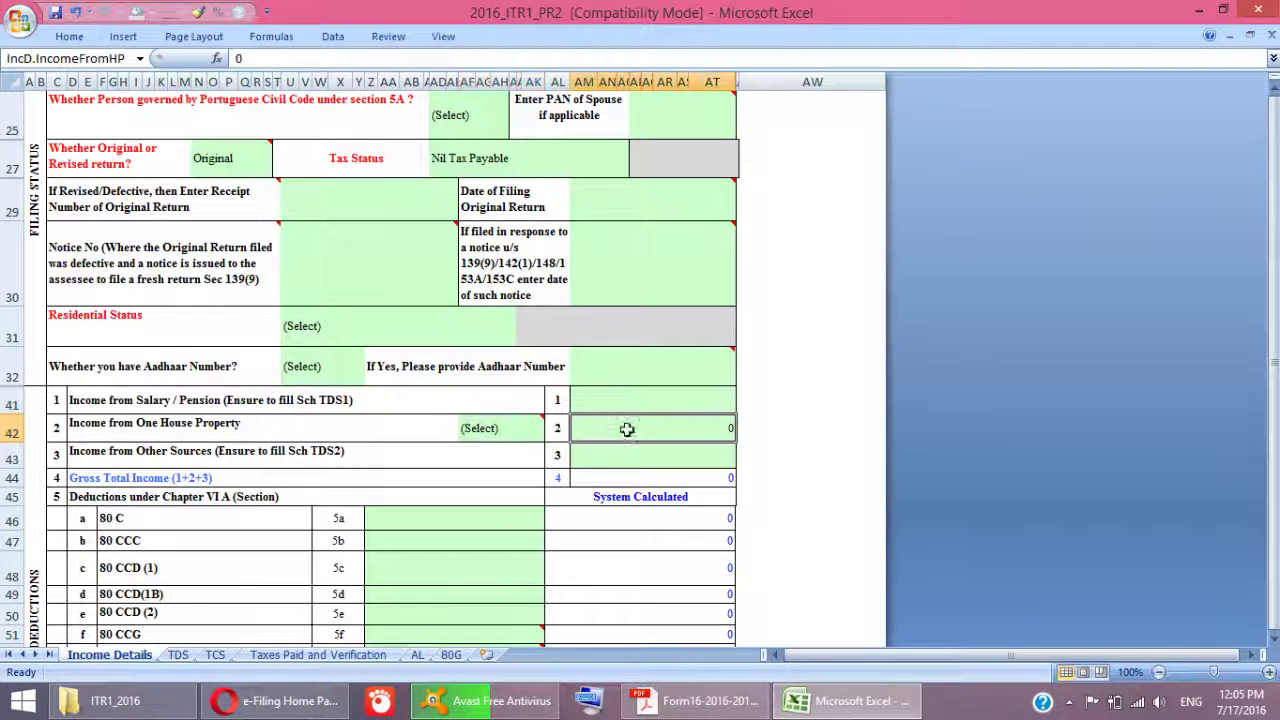
- Examine the Chapter VI A deduction entries starting with 80 C, and the tax computation rows below them
scroll(482, 493, down, 2)
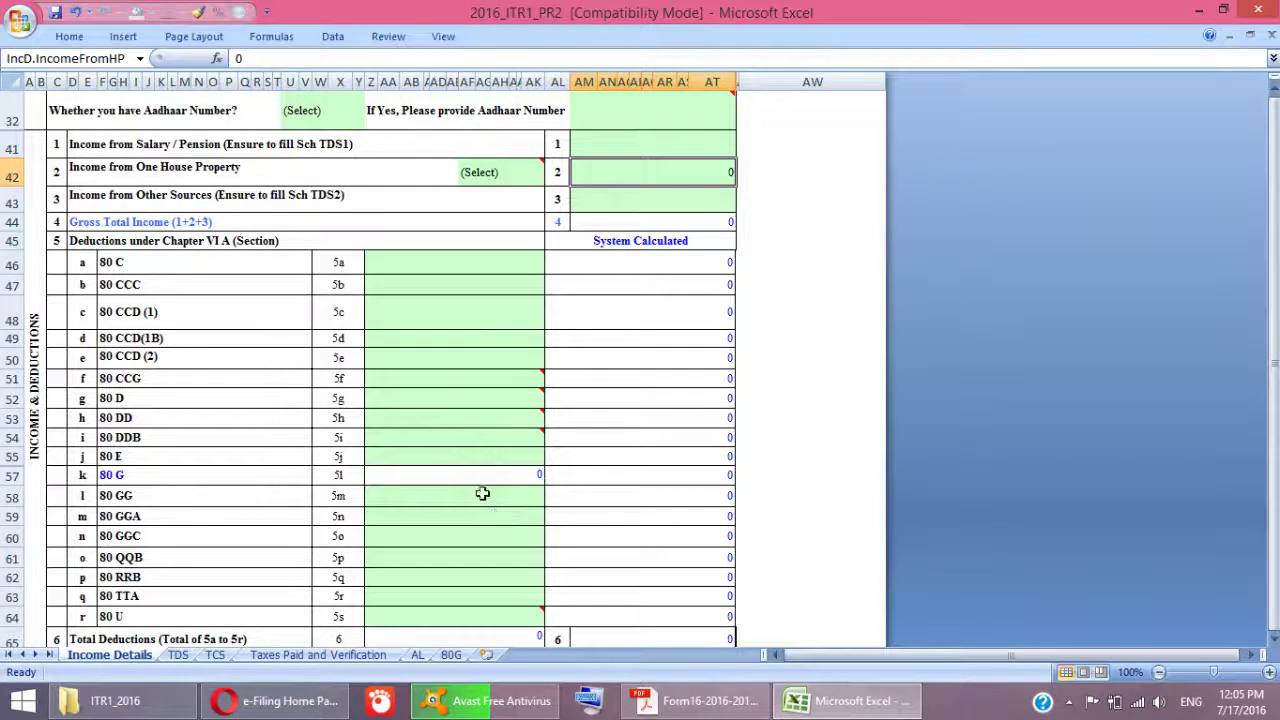
click(217, 245)
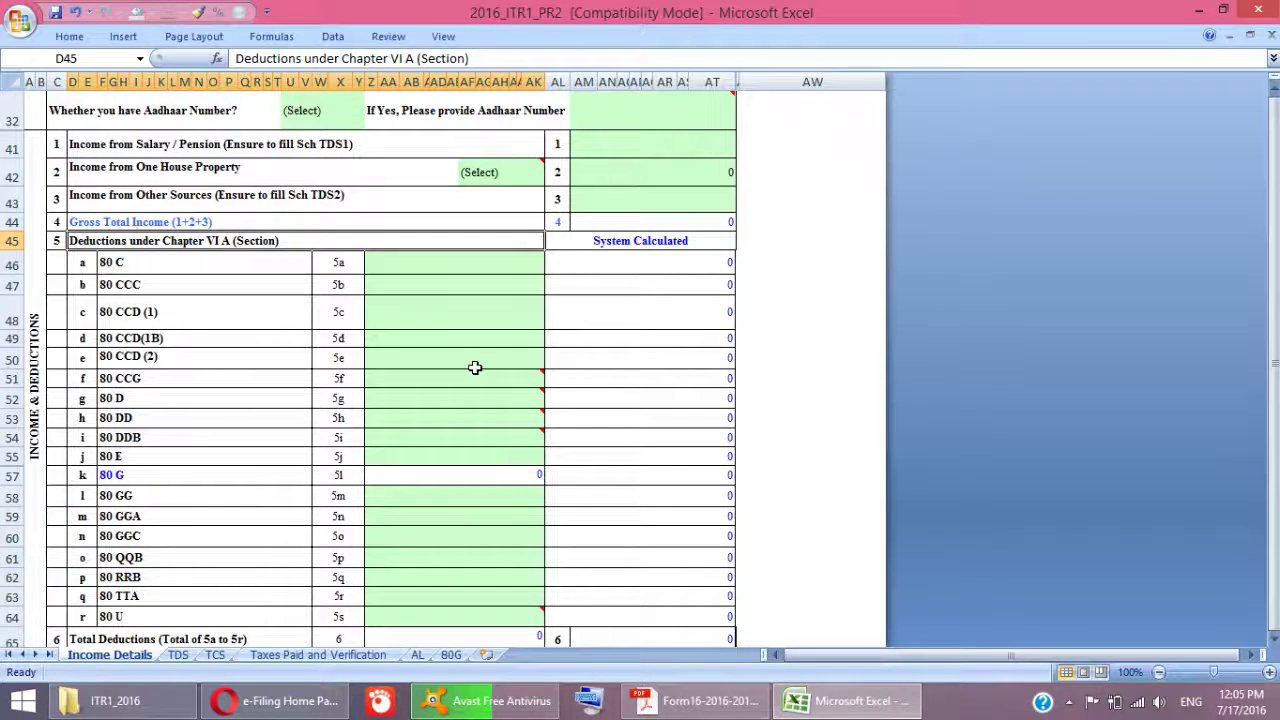
mouse_move(460, 380)
click(464, 263)
scroll(634, 297, down, 6)
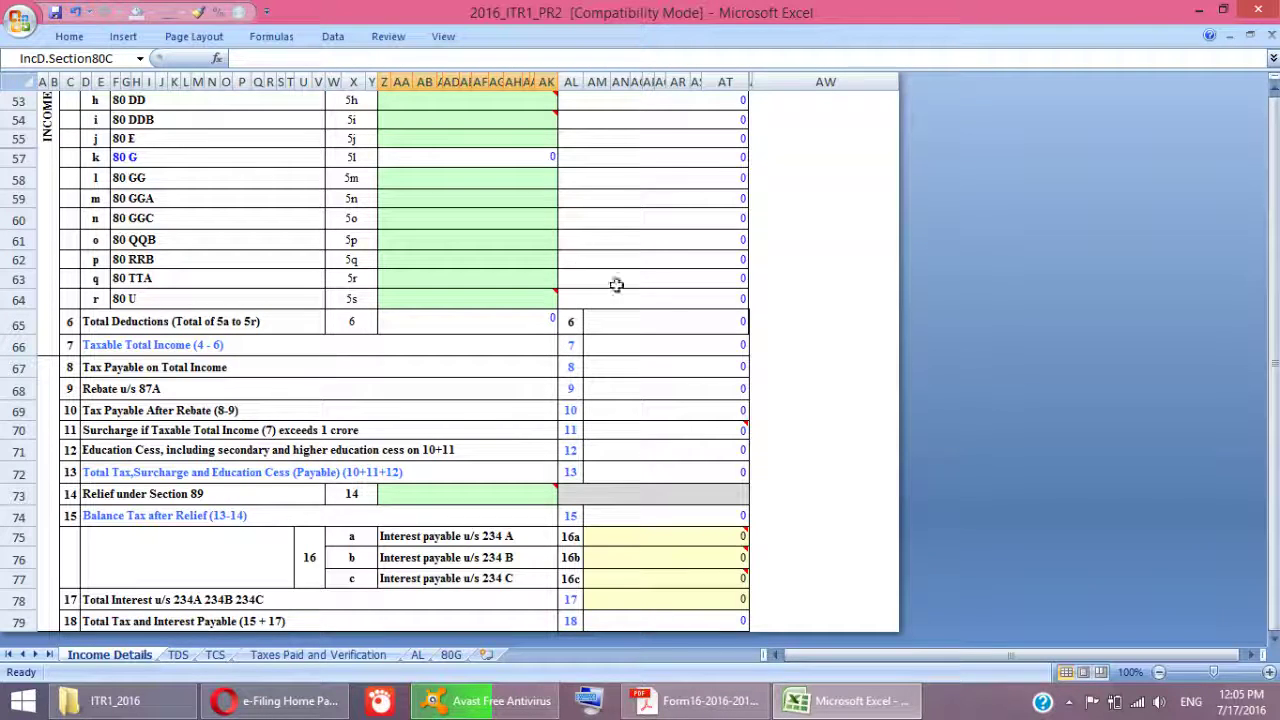
scroll(655, 331, up, 6)
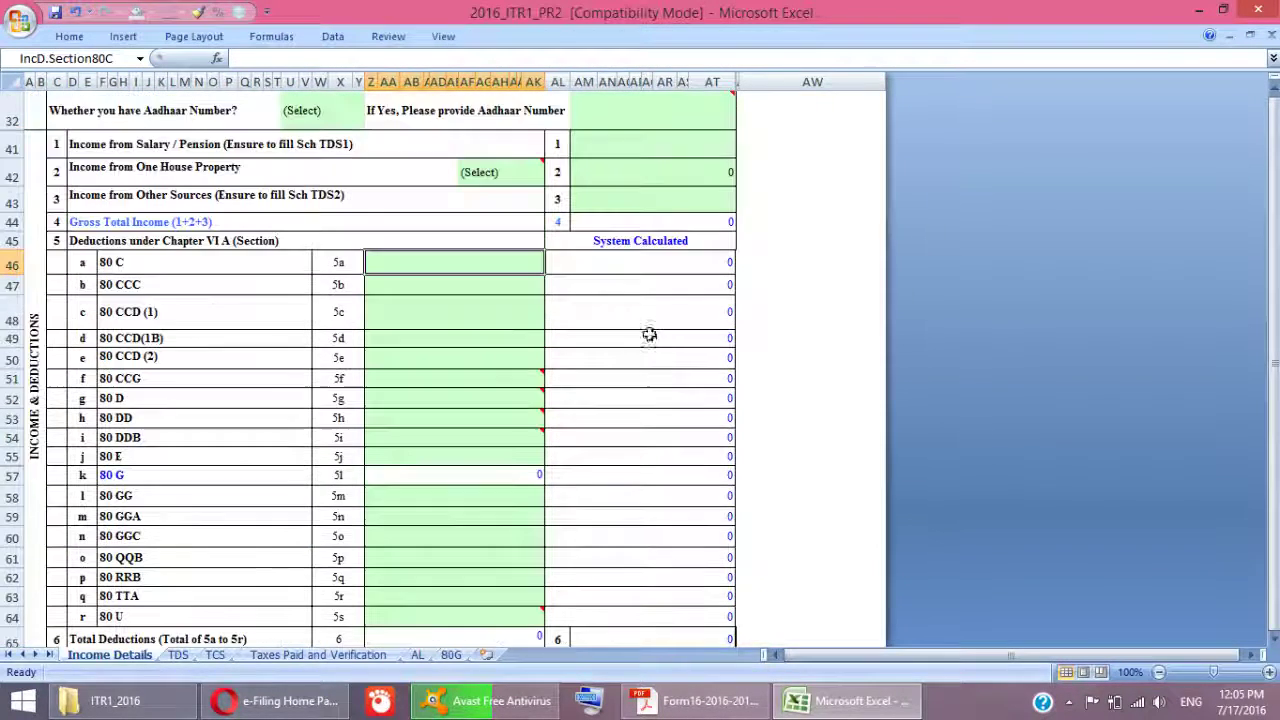
- Enter 1000000 as Income from Salary / Pension
scroll(610, 289, up, 3)
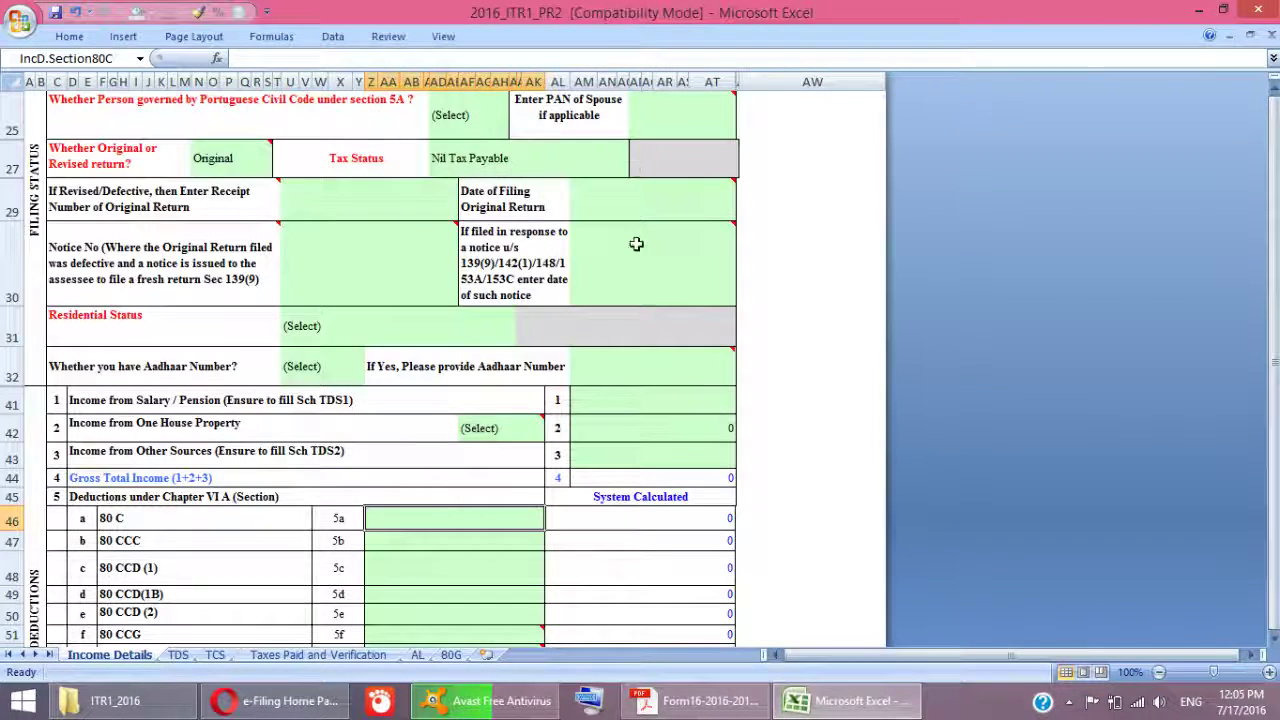
click(648, 401)
text(1000000)
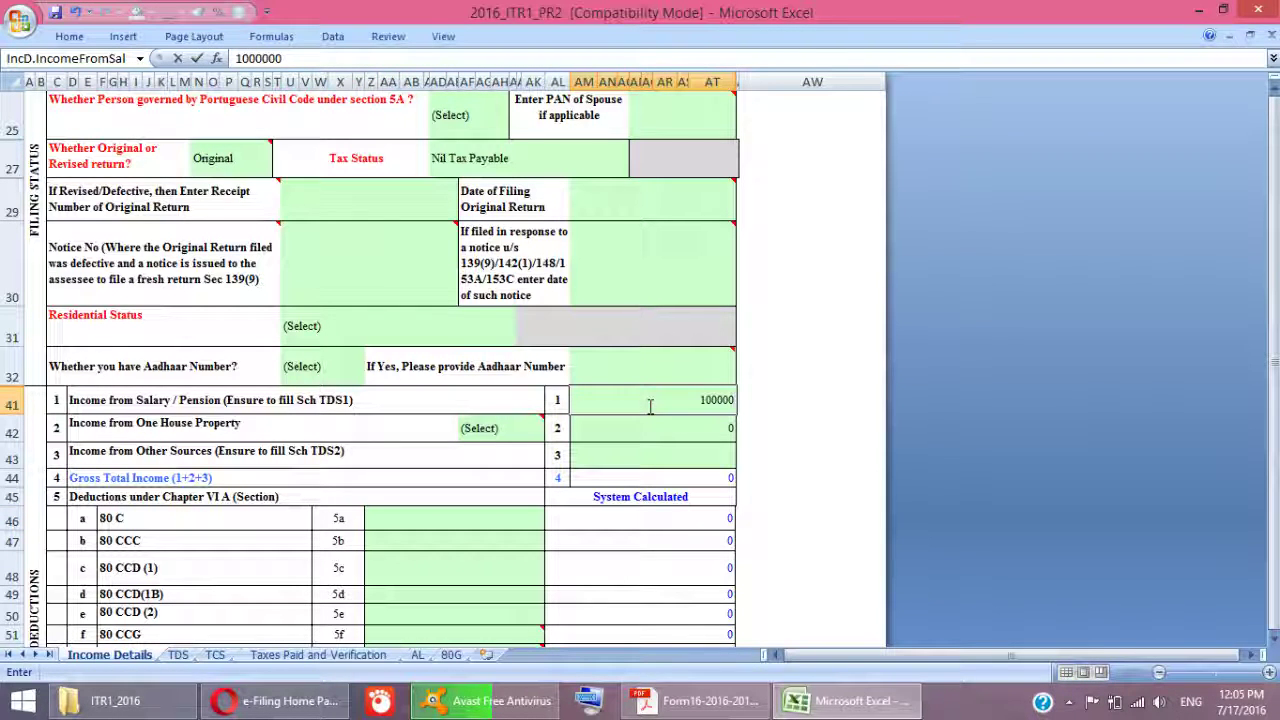
key(Return)
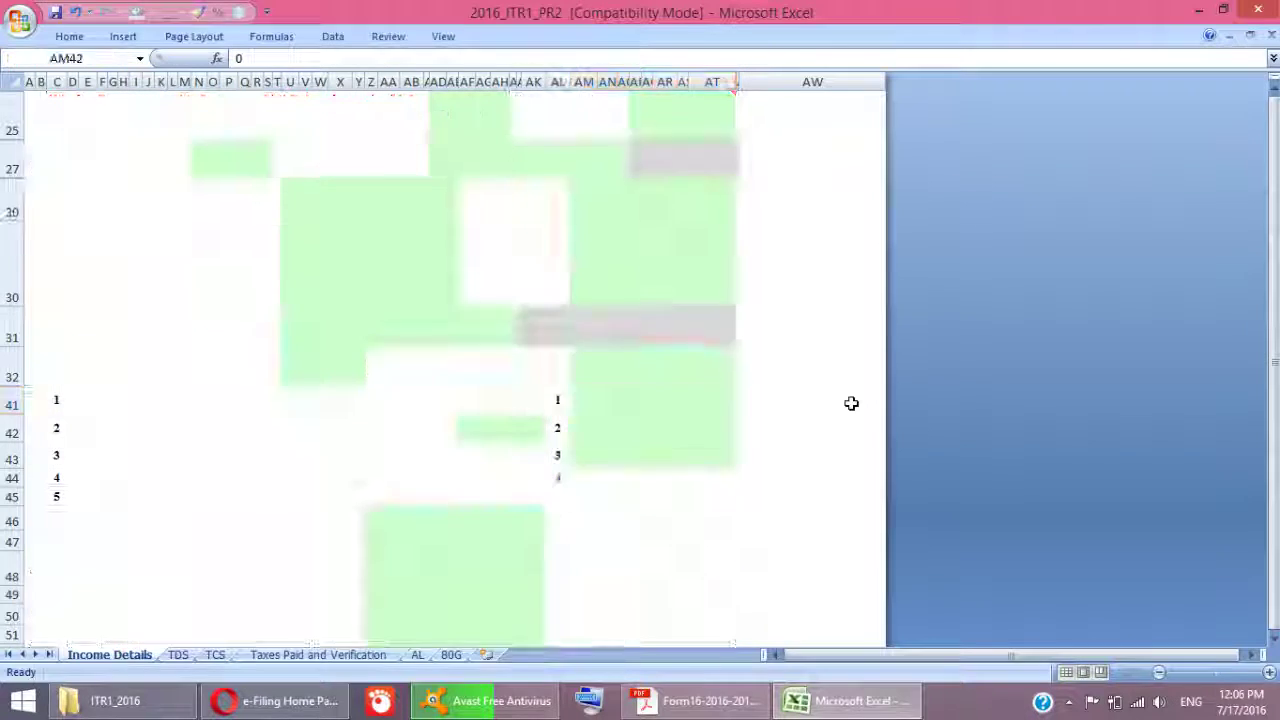
- Enter a deduction of 150000 under section 80 C
scroll(851, 403, down, 3)
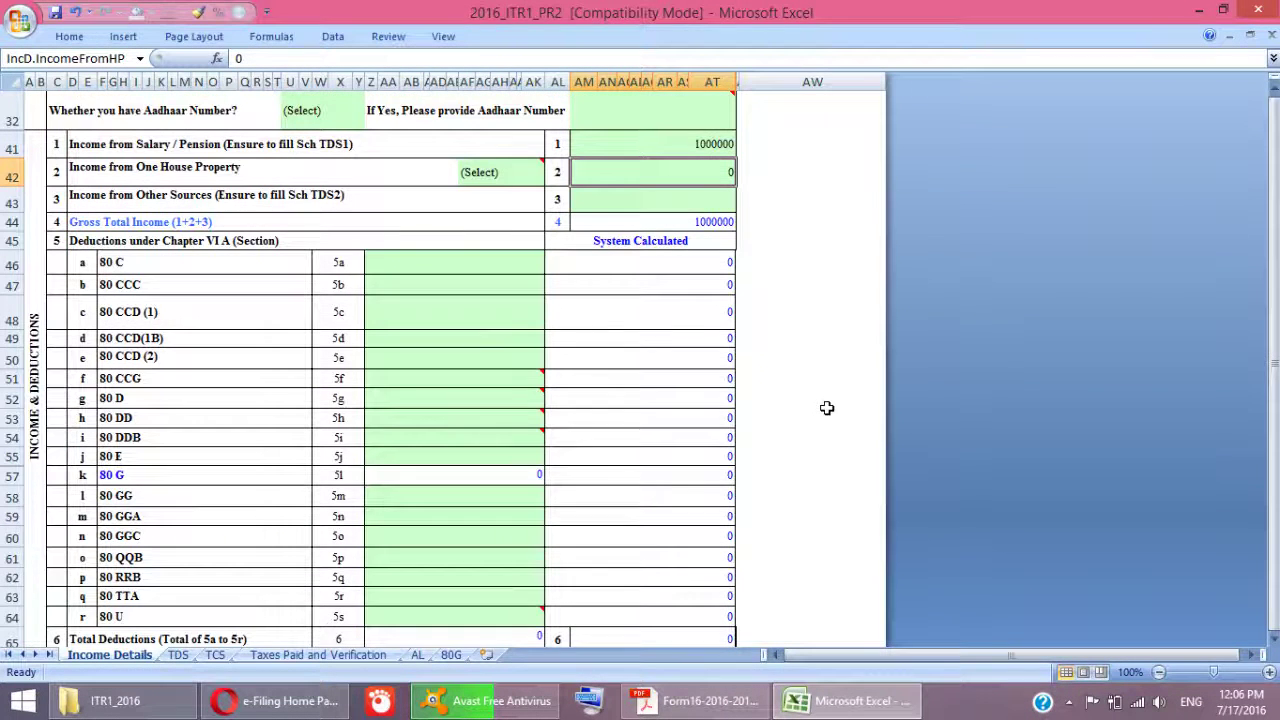
click(497, 264)
text(1)
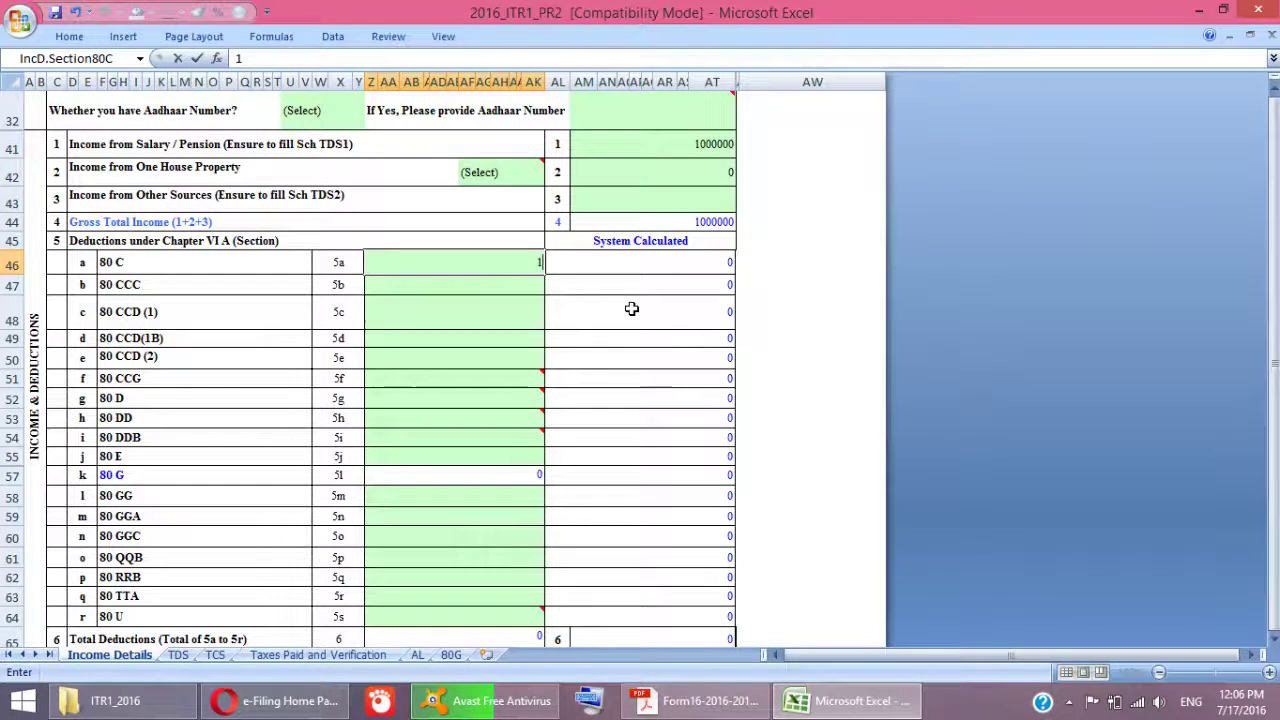
text(50000)
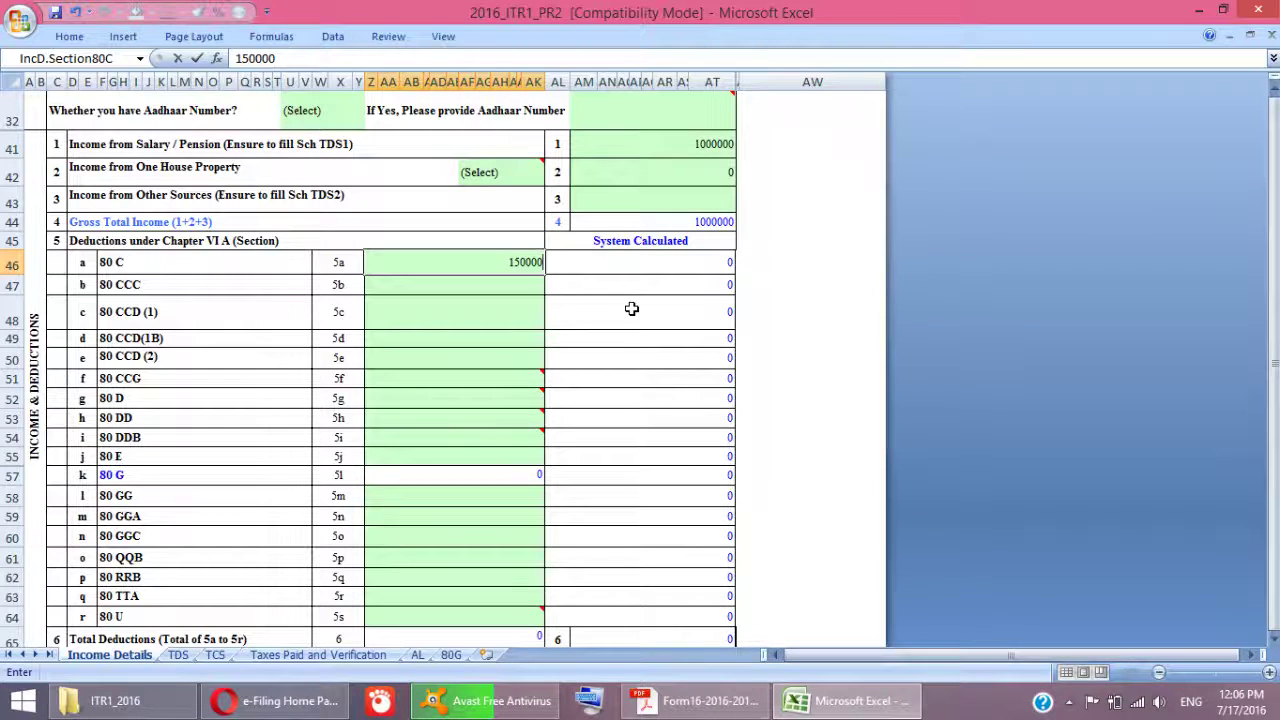
key(Return)
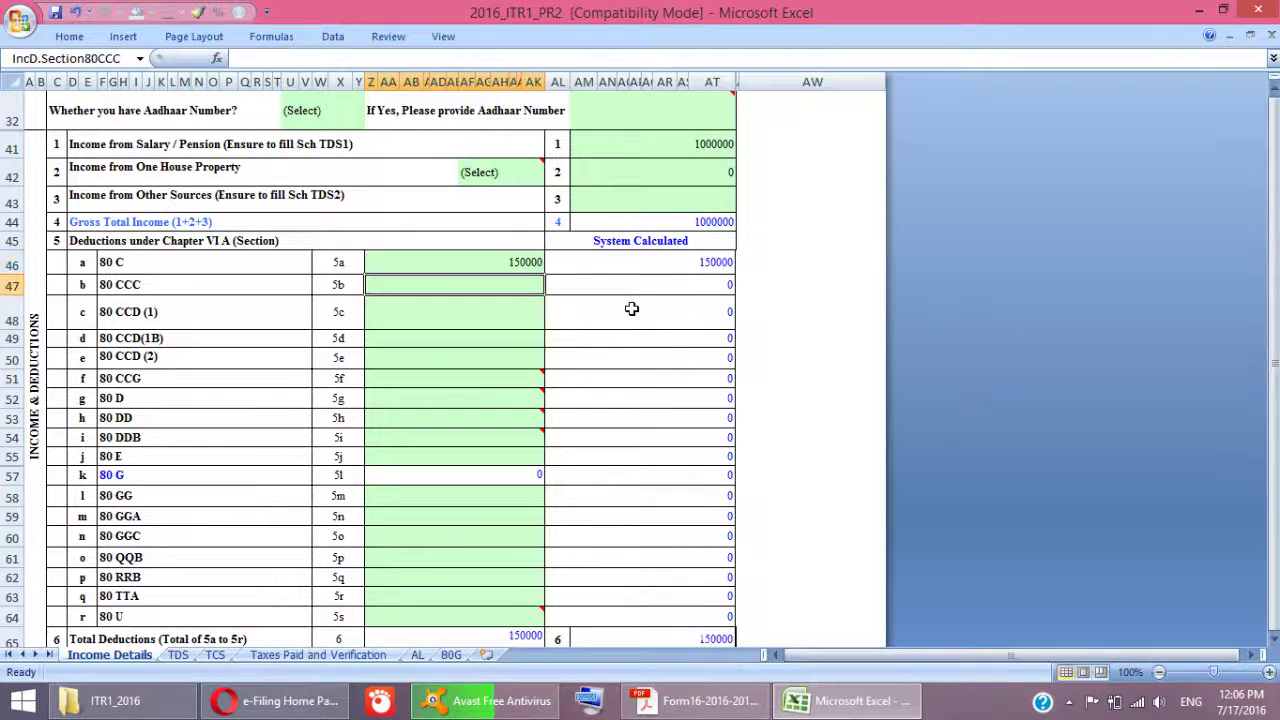
- Check the Taxable Total Income and tax computation rows of Income Details, and find the Calculate Tax command at the form's start
scroll(631, 309, down, 3)
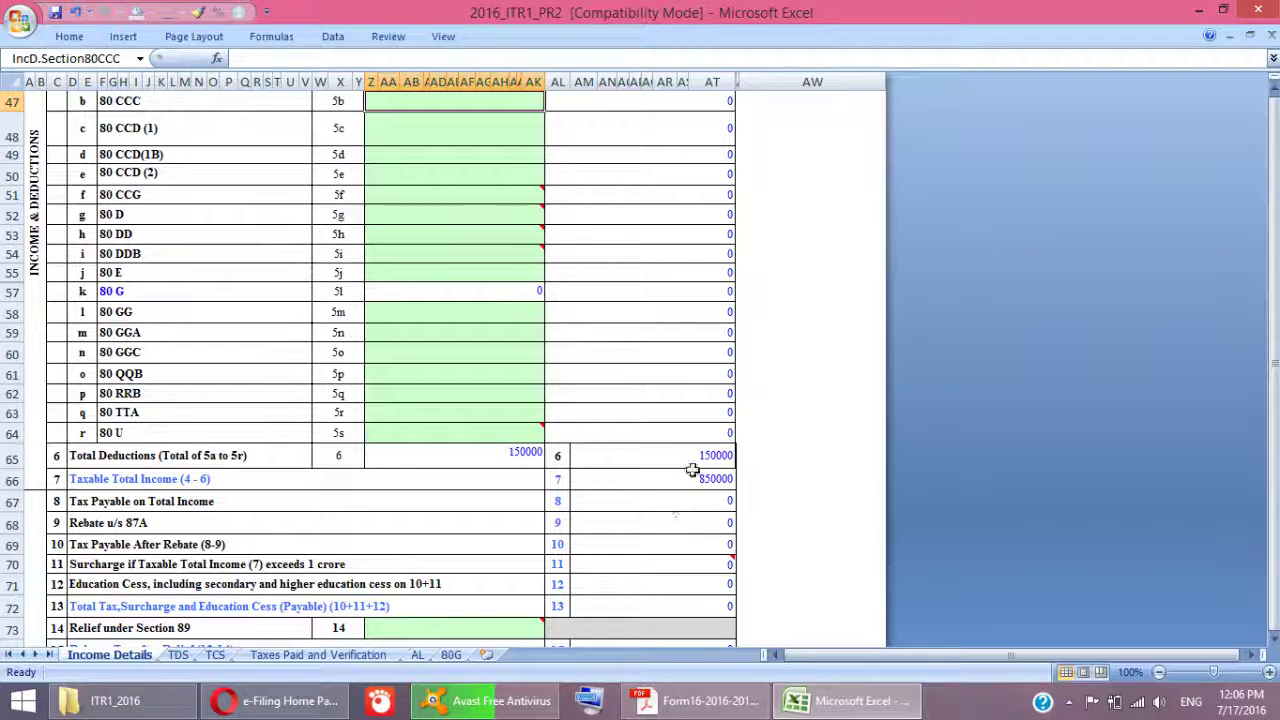
click(686, 479)
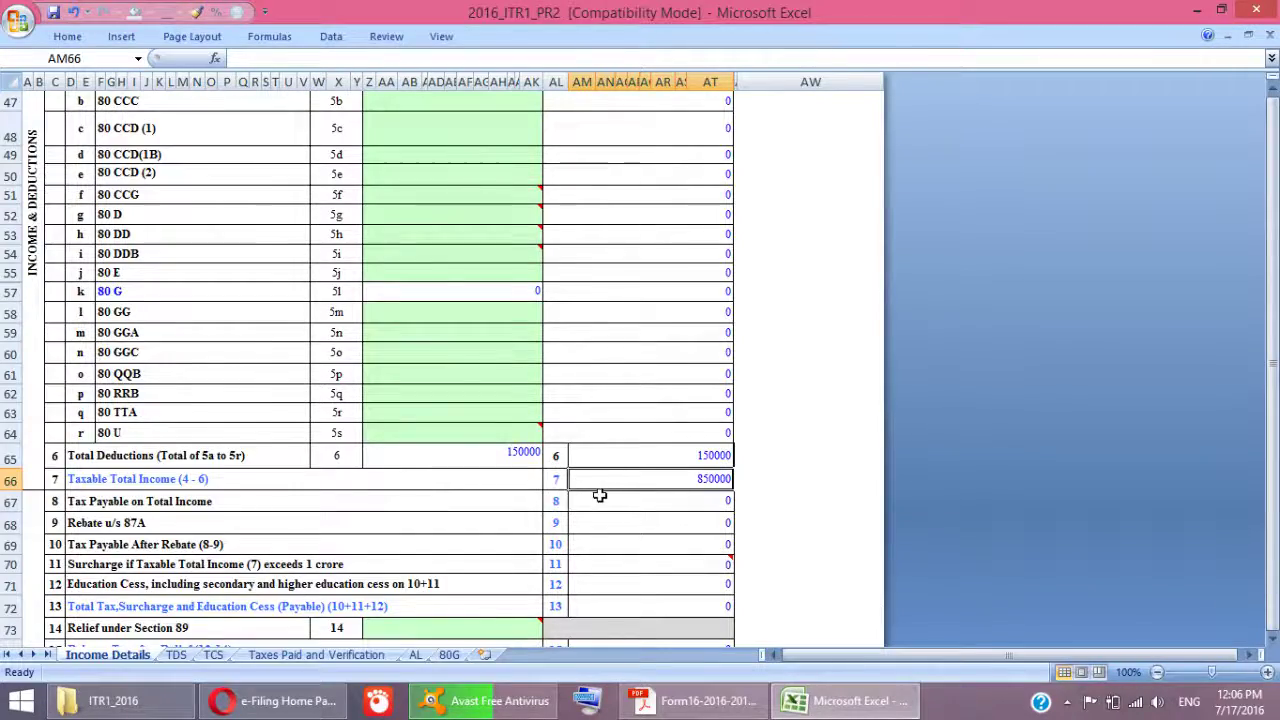
scroll(605, 500, up, 5)
scroll(605, 500, up, 6)
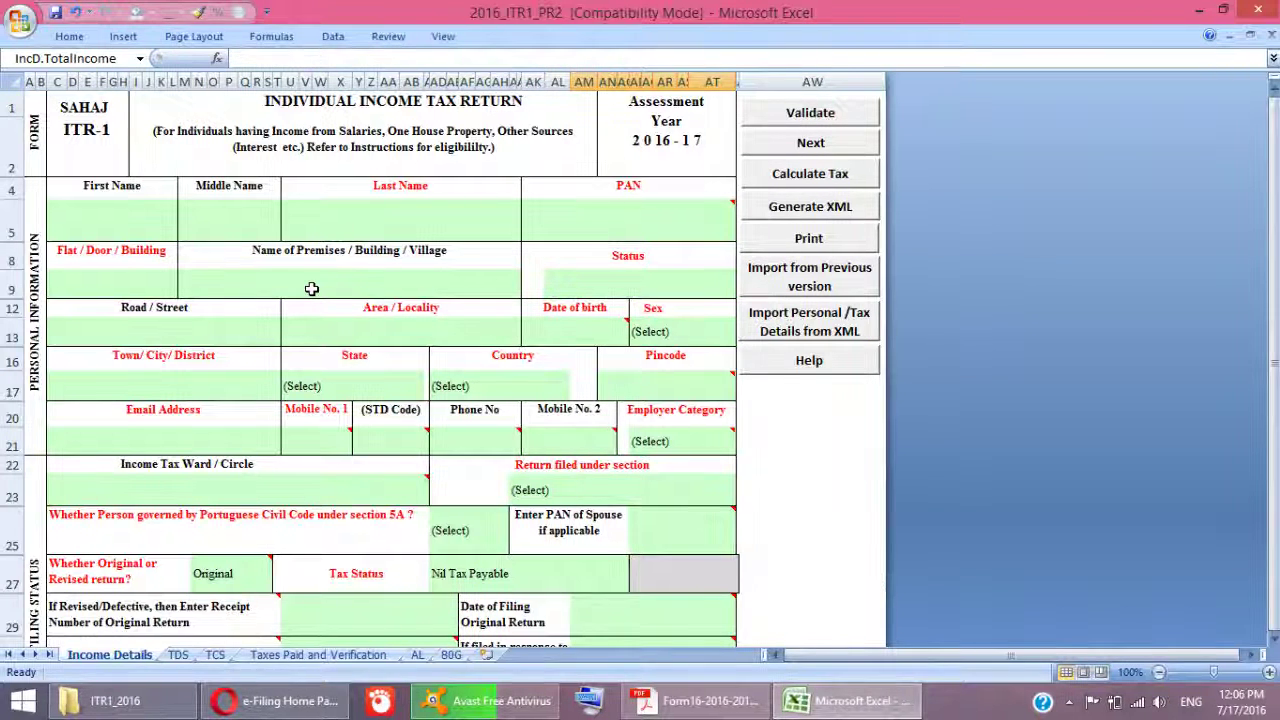
mouse_move(565, 432)
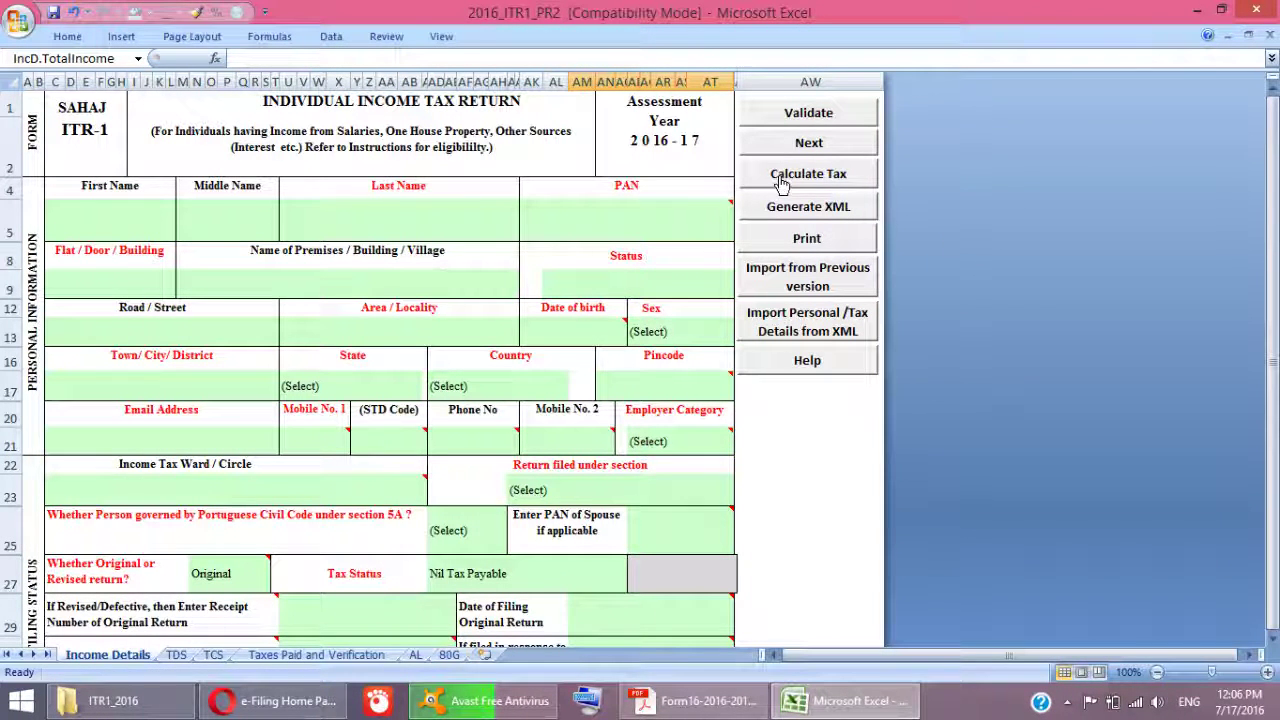
scroll(590, 450, down, 15)
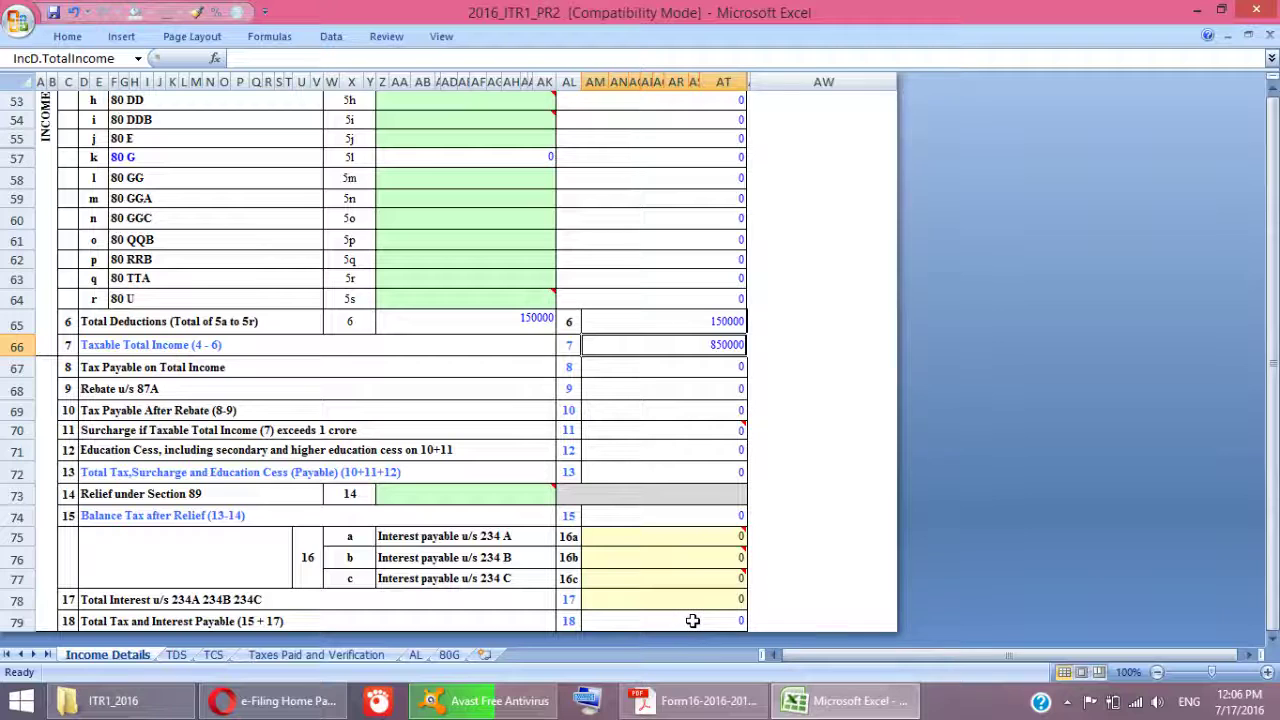
scroll(634, 463, up, 15)
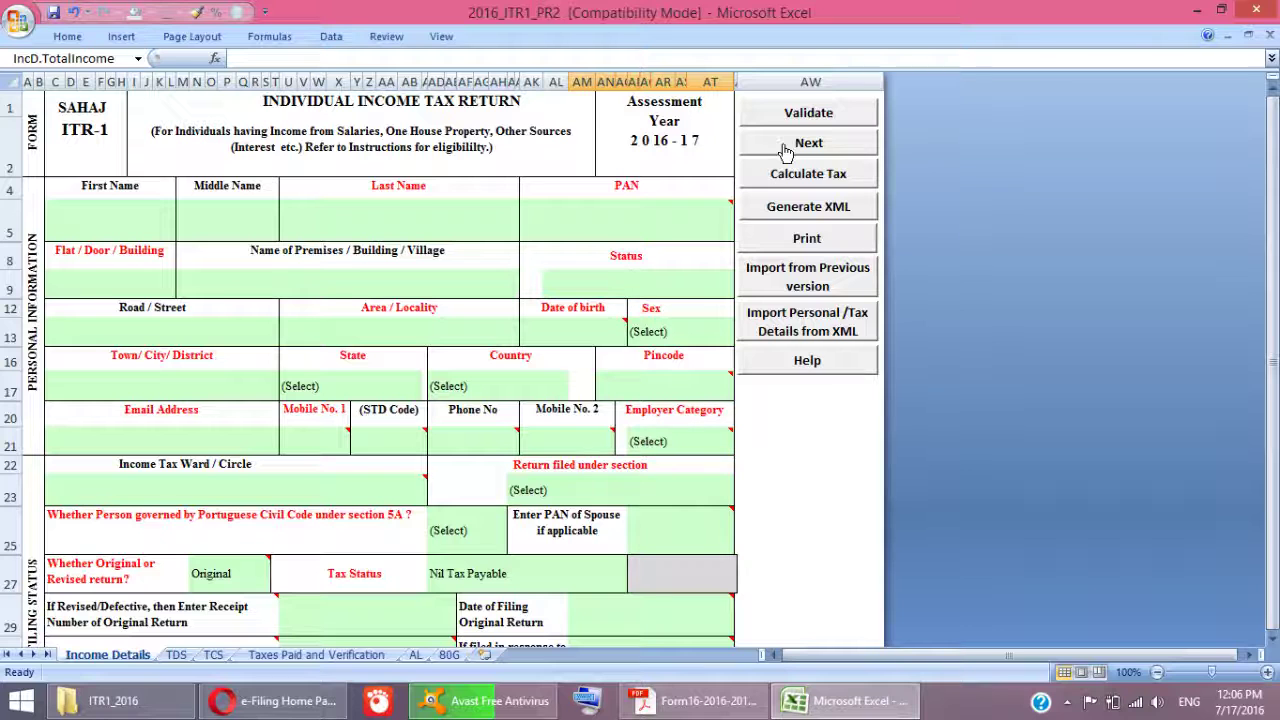
- Open the TDS sheet, dismiss its reminder, and examine the TDS1 table for tax deducted from salary as per Form 16
click(176, 656)
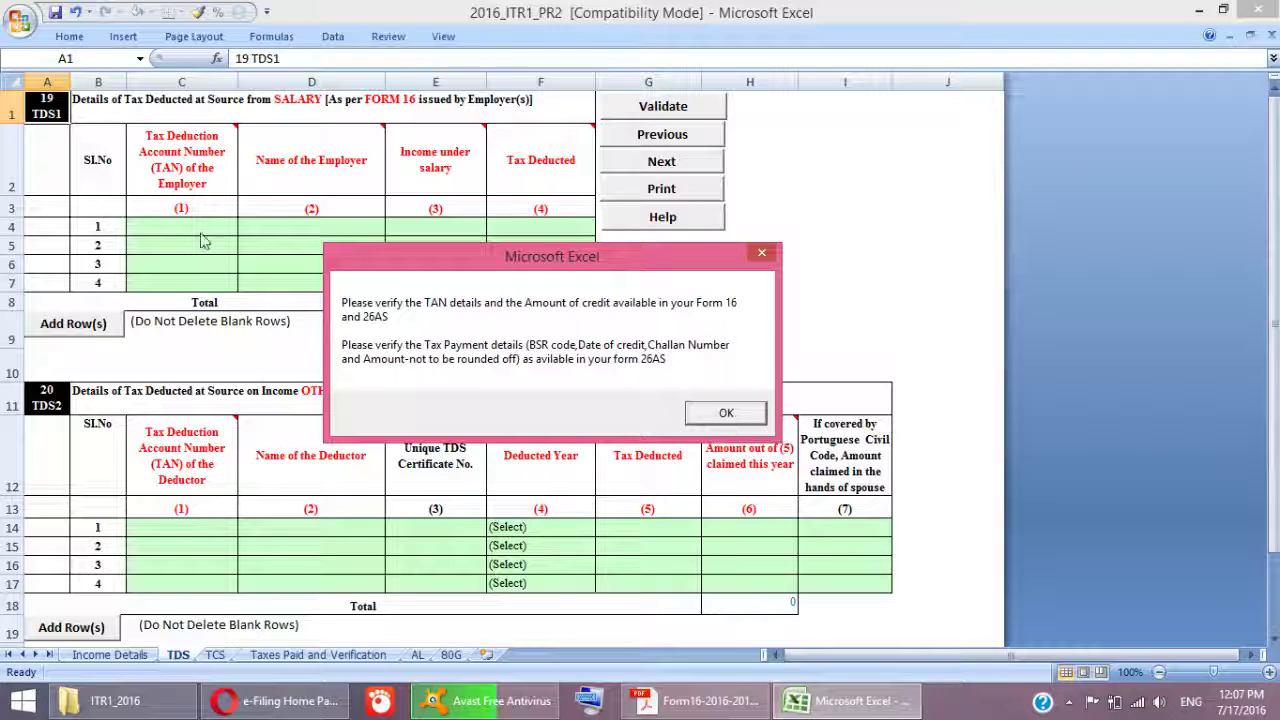
click(716, 410)
mouse_move(138, 169)
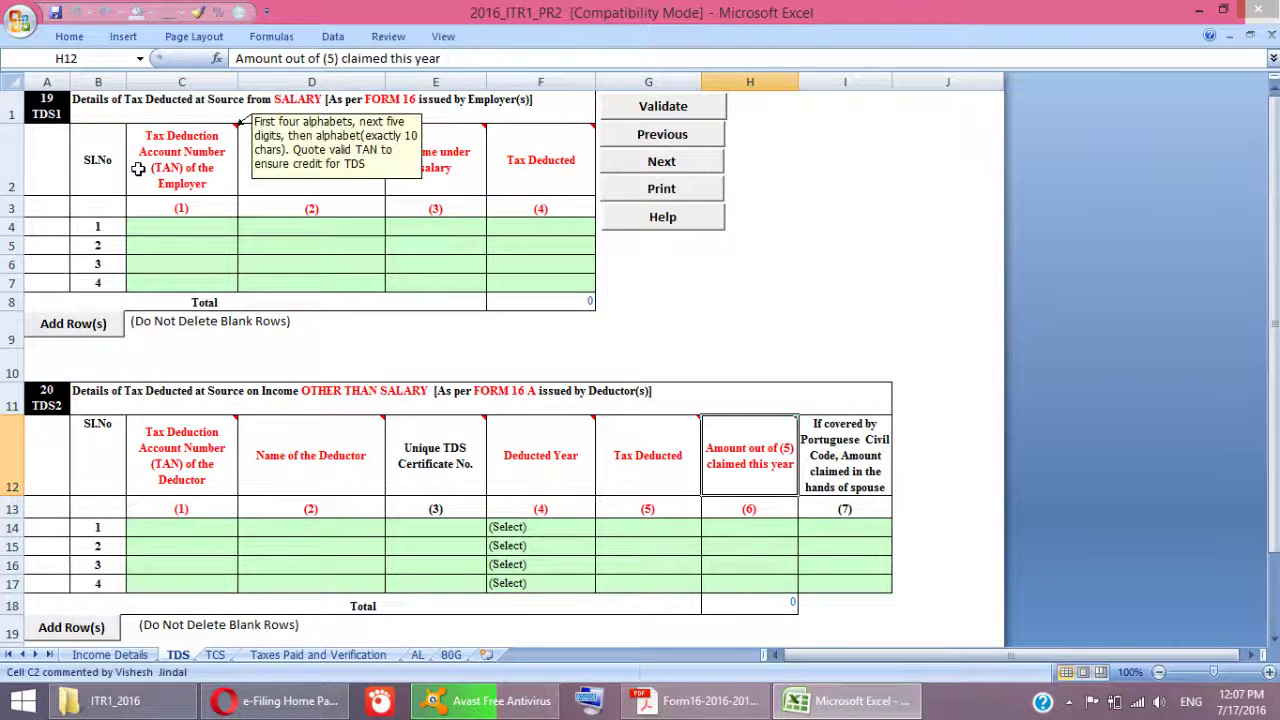
click(237, 110)
mouse_move(451, 135)
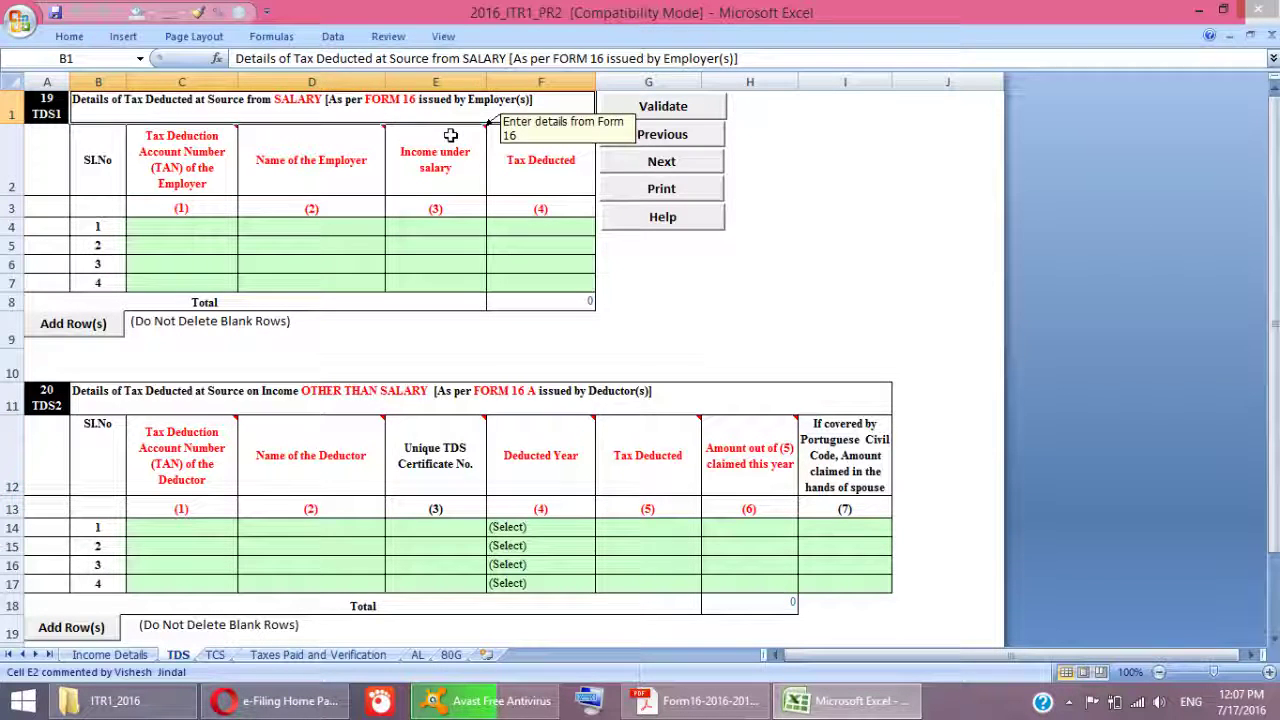
click(203, 228)
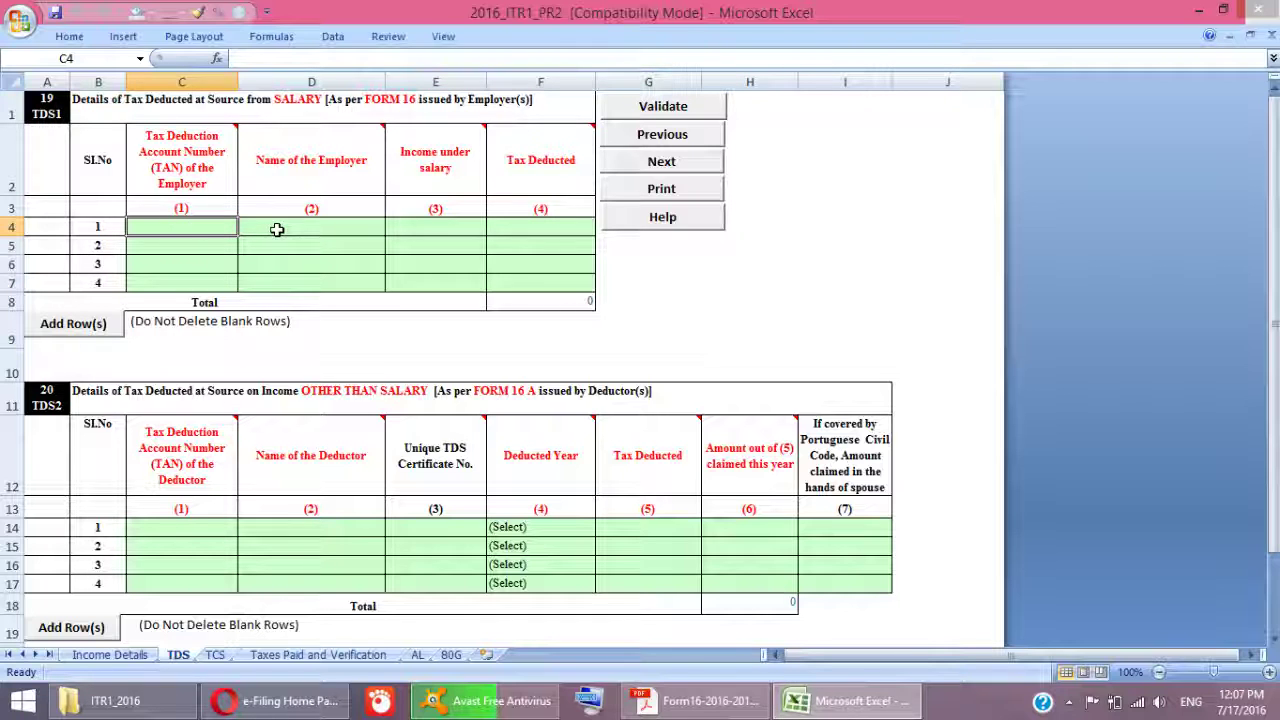
drag(194, 229, 491, 258)
- Examine the TDS2 table and the advance and self assessment tax payments table, and return to the first TDS1 row
scroll(248, 303, down, 2)
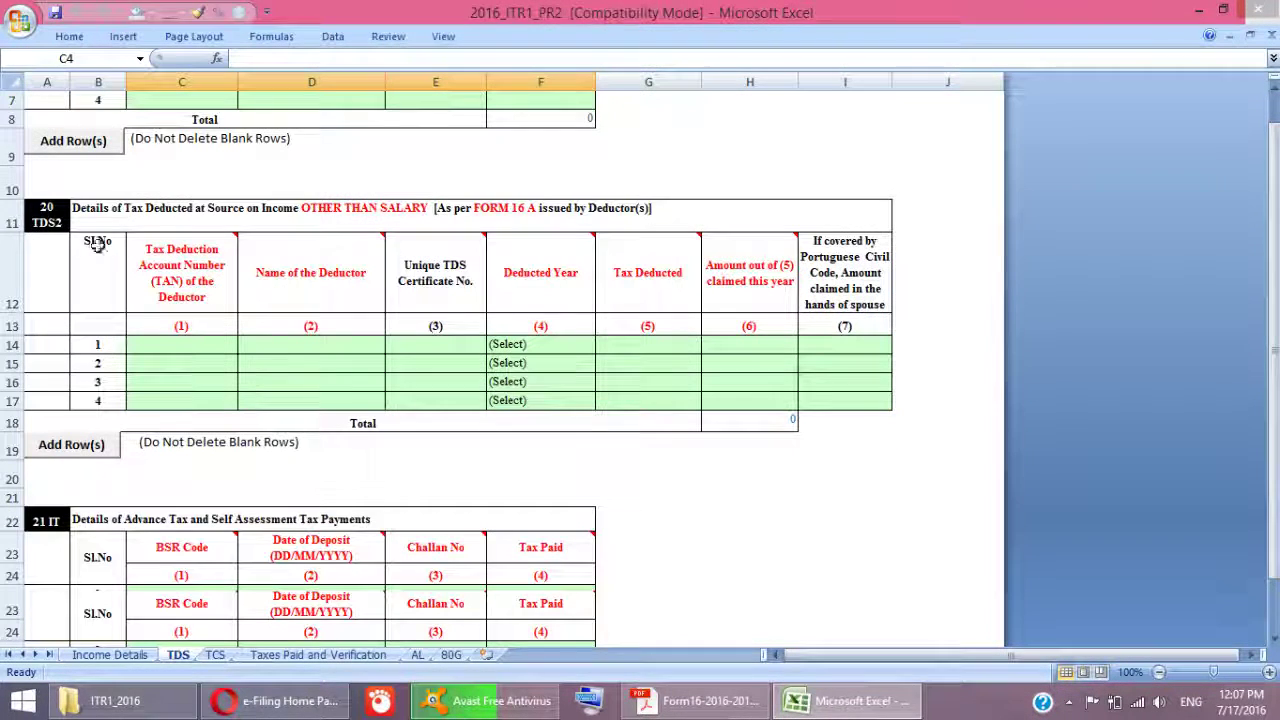
click(136, 212)
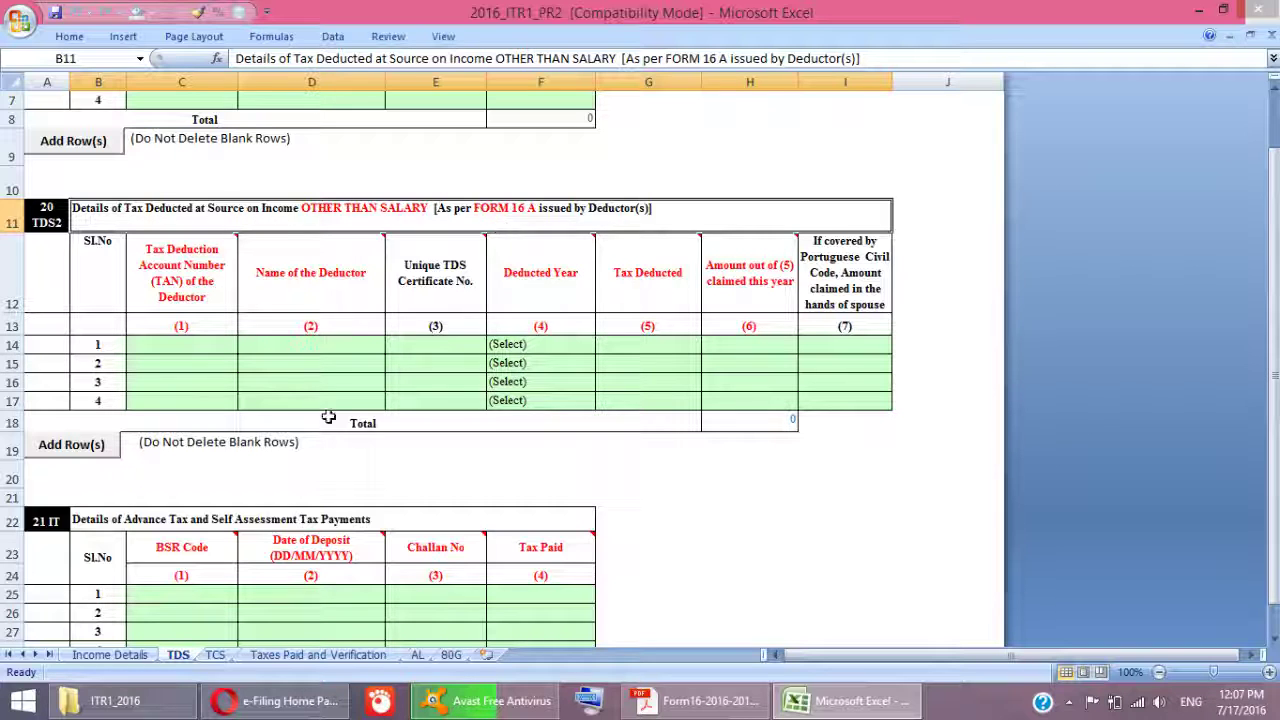
click(140, 522)
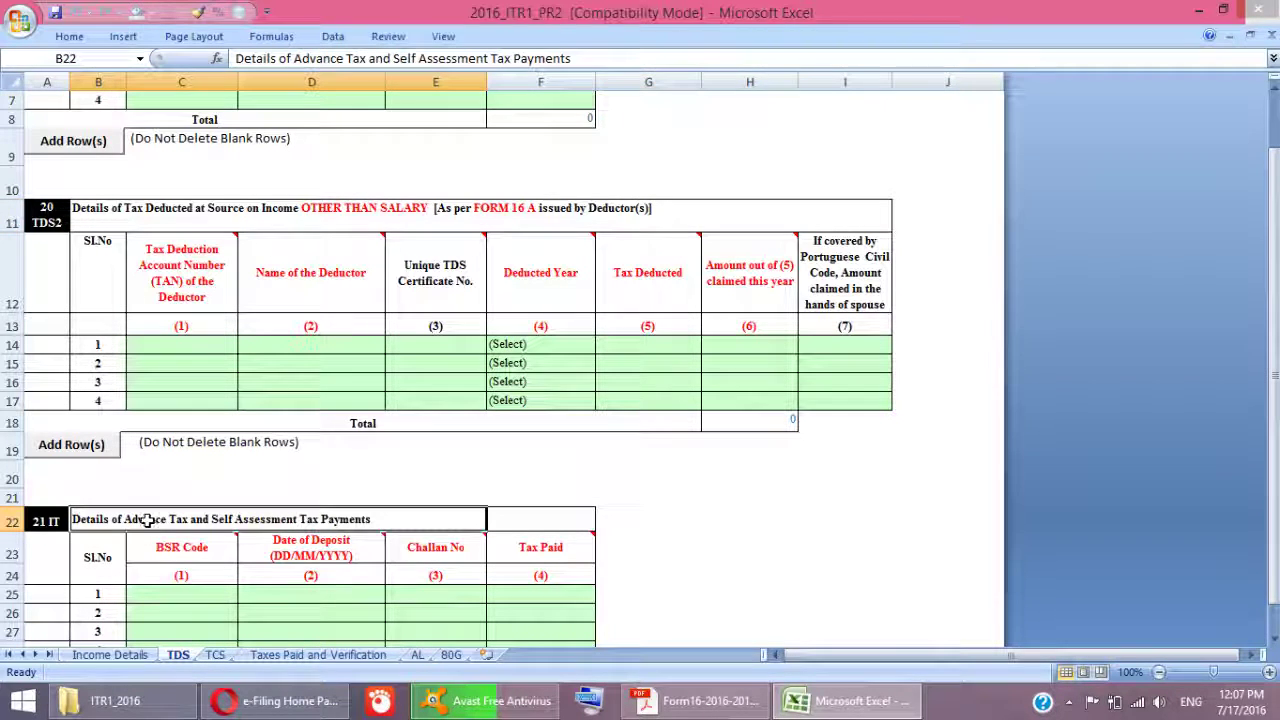
click(162, 226)
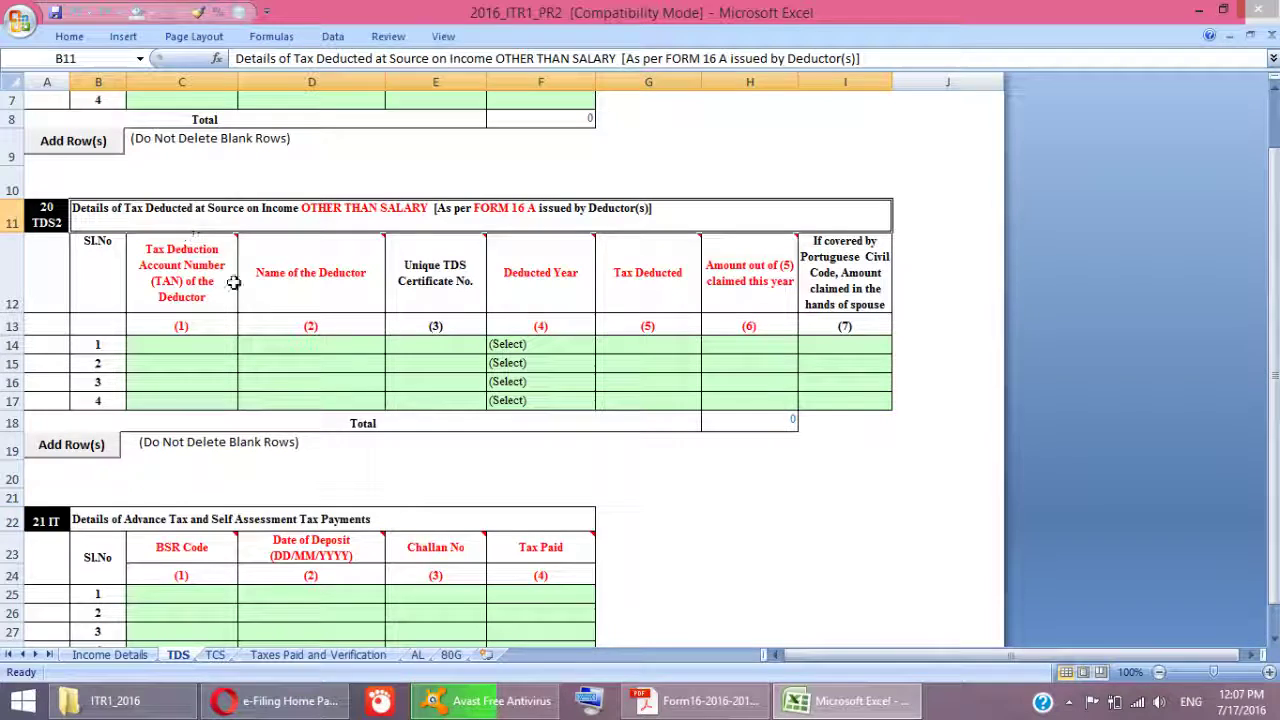
scroll(203, 584, up, 2)
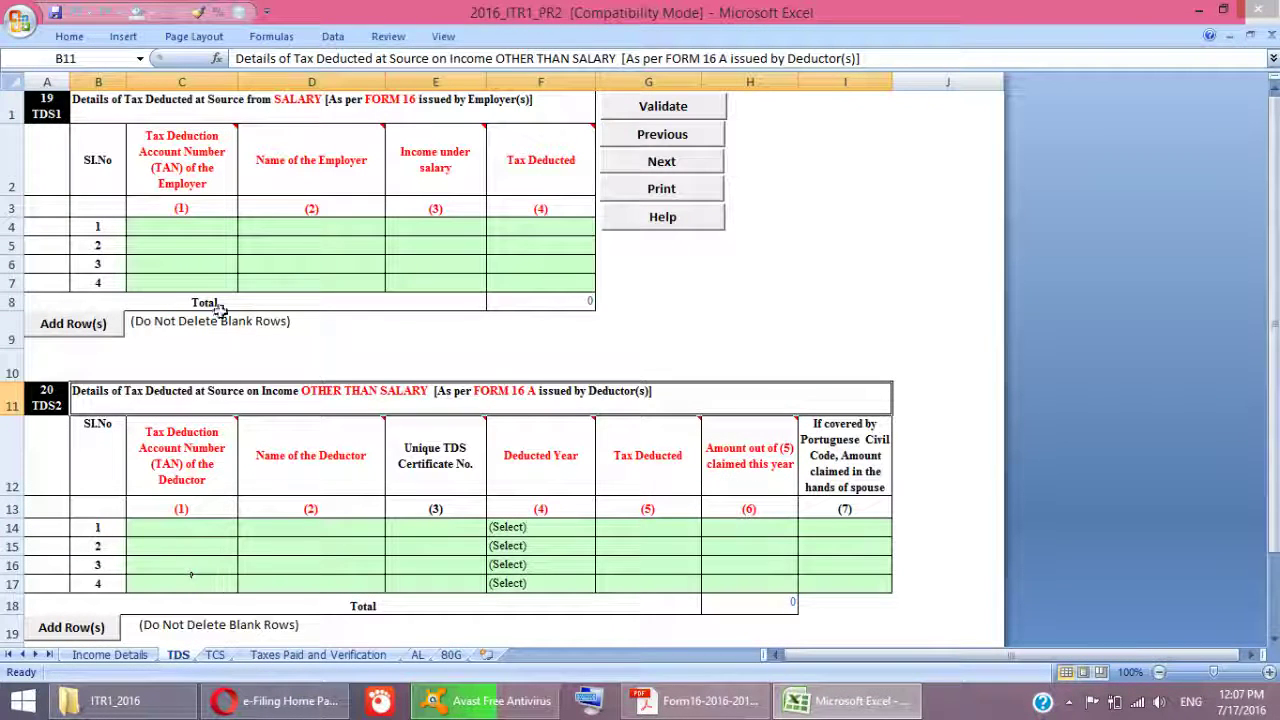
drag(152, 230, 577, 229)
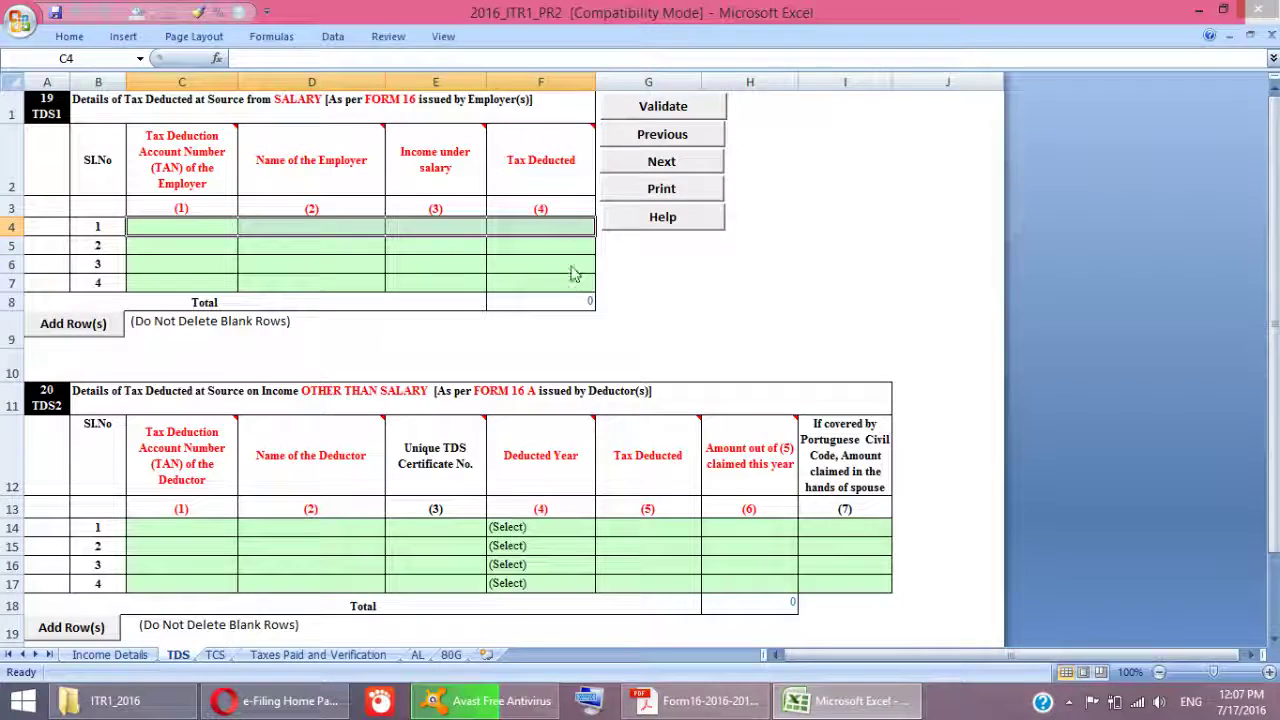
- Review the TCS sheet and the advance tax, TDS, TCS and self assessment totals under Taxes Paid, and revisit the TDS sheet
click(215, 655)
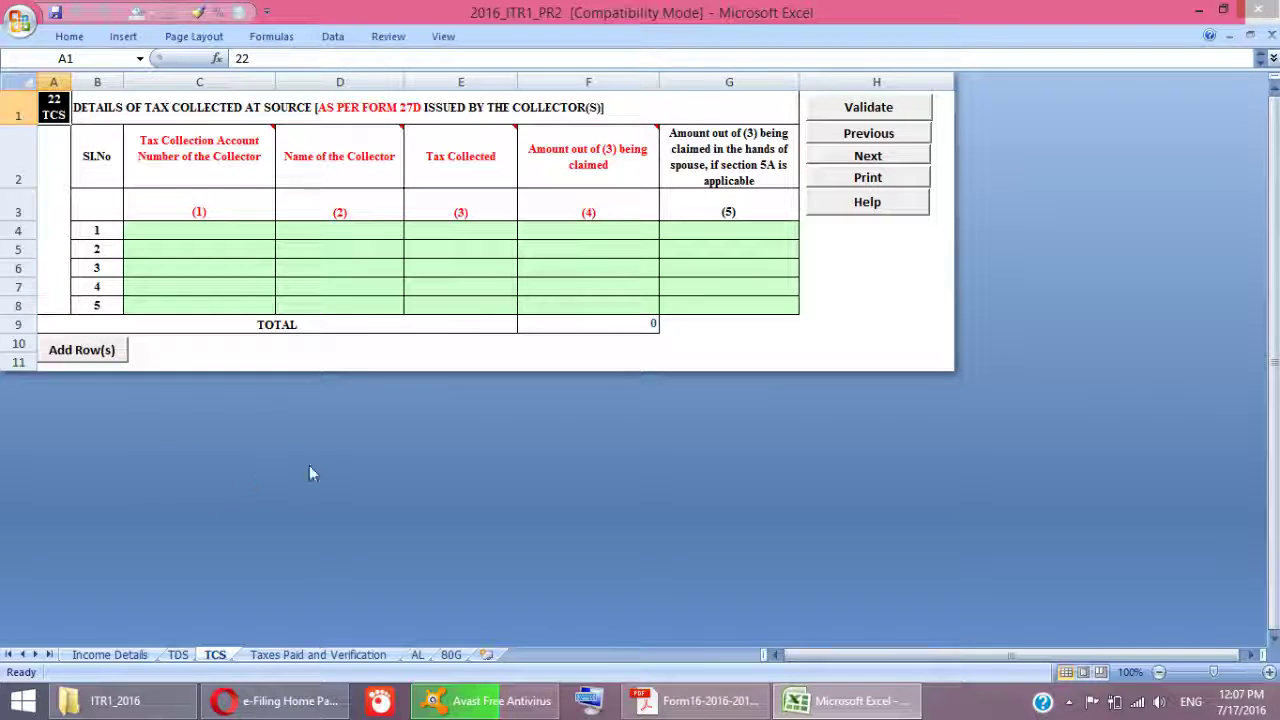
click(291, 657)
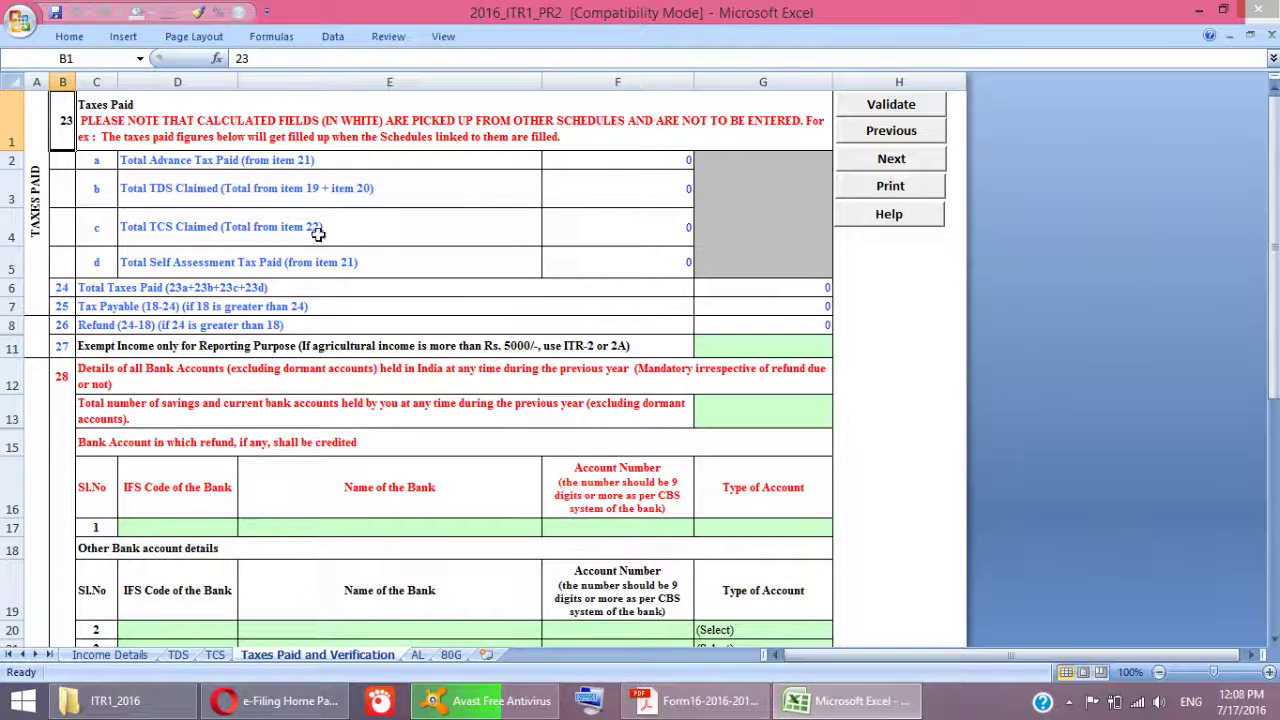
drag(640, 162, 653, 262)
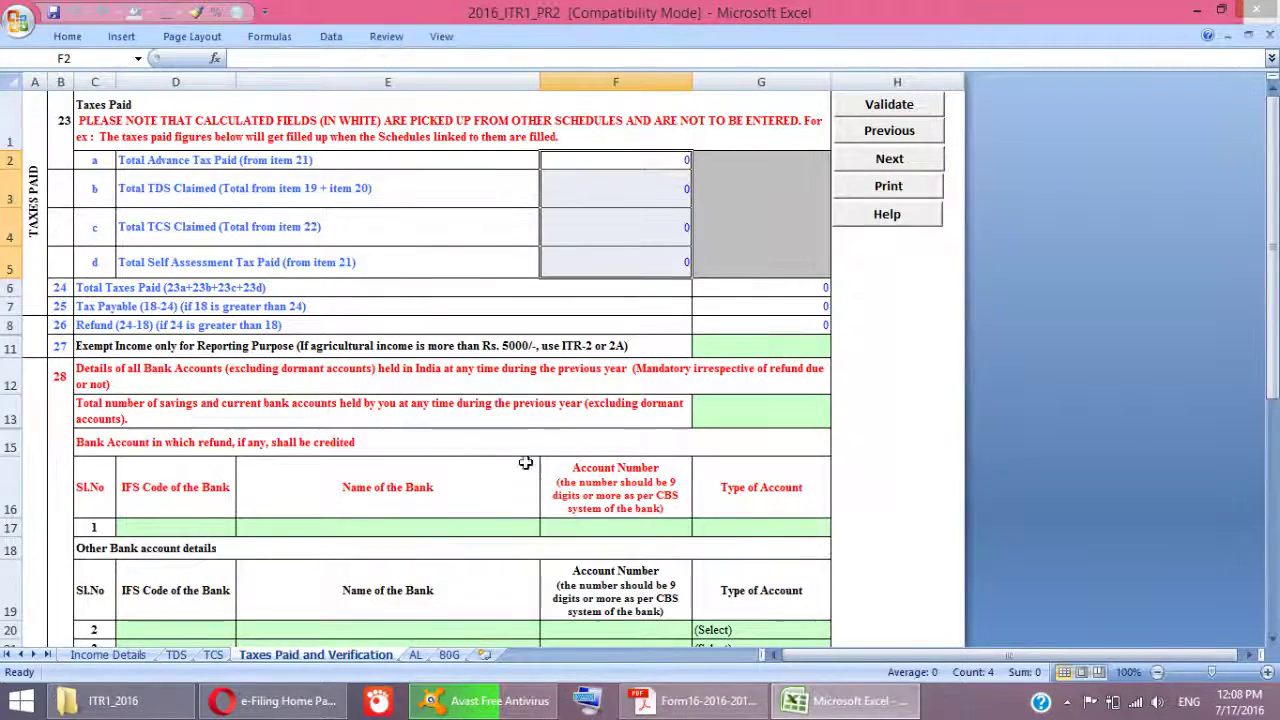
click(177, 655)
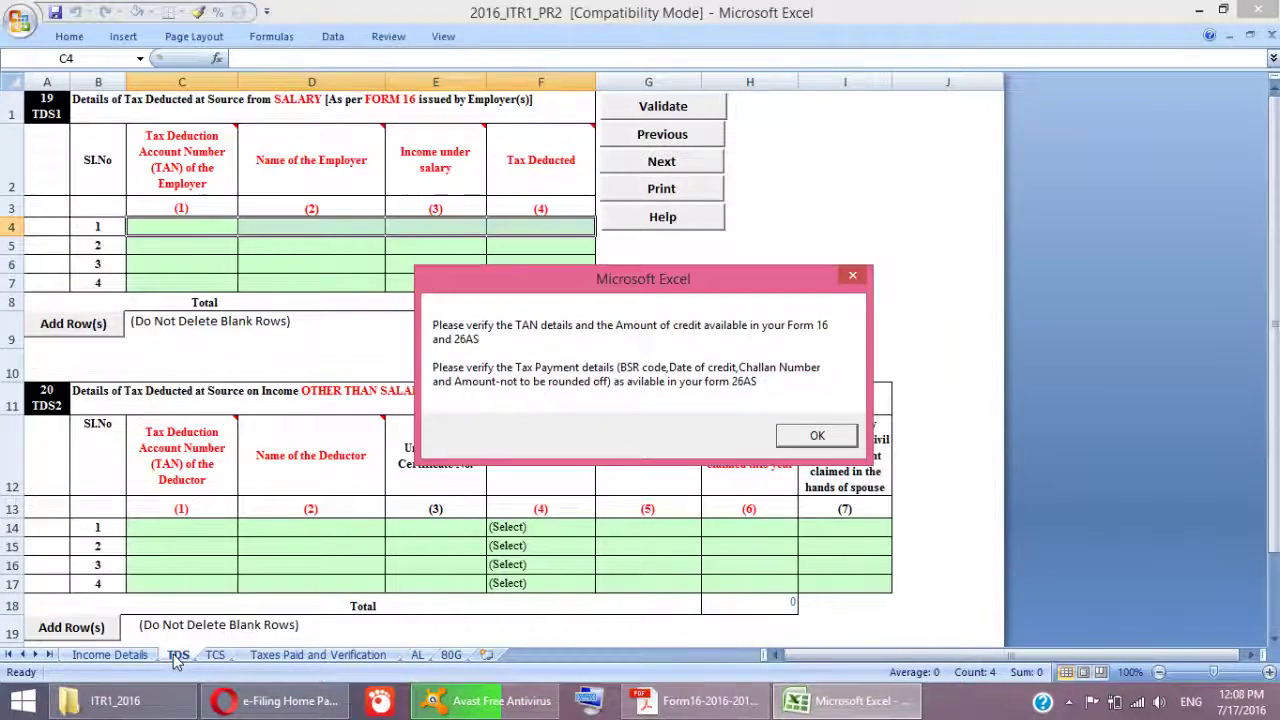
click(820, 438)
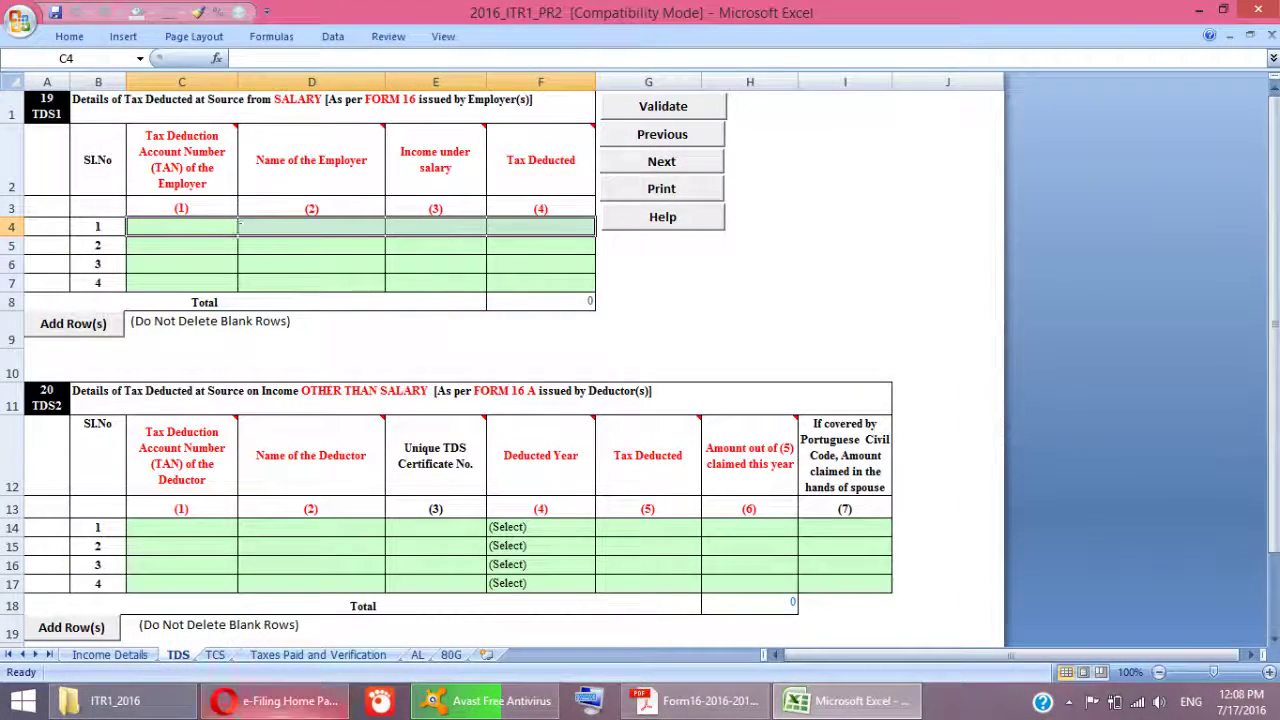
- Examine the bank account count field and the refund and other bank account tables in Taxes Paid and Verification
click(305, 655)
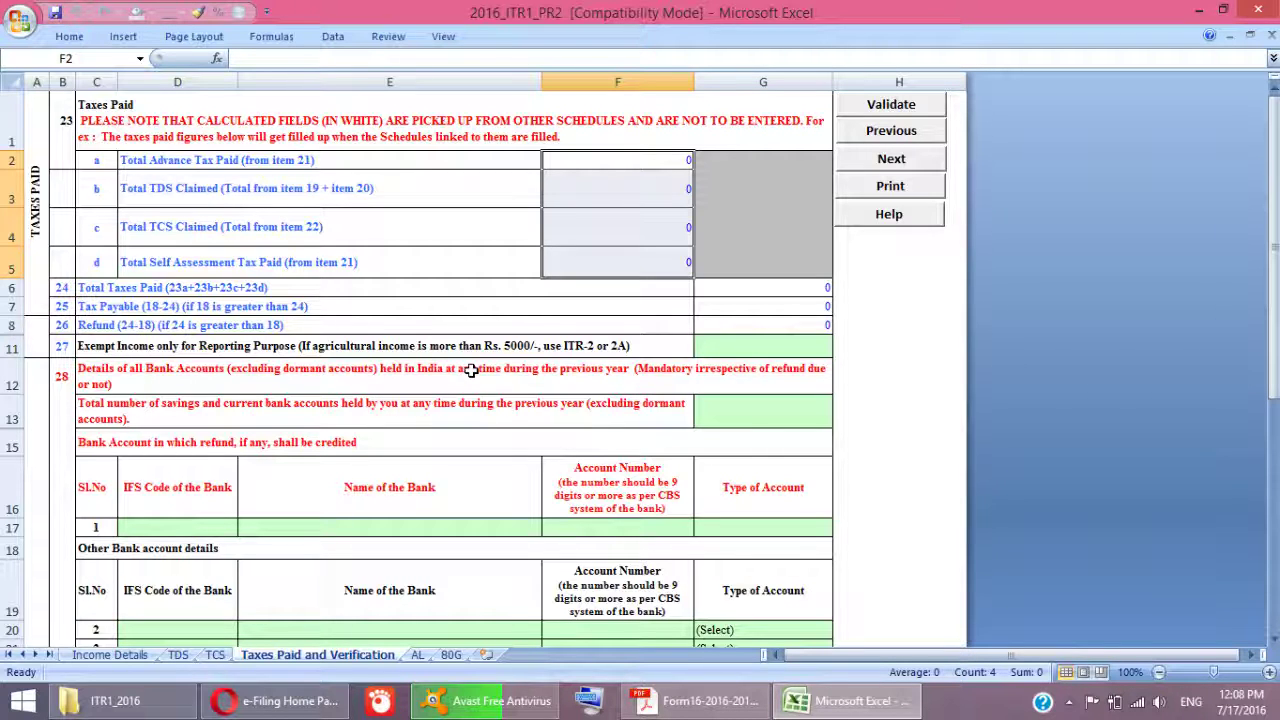
click(520, 410)
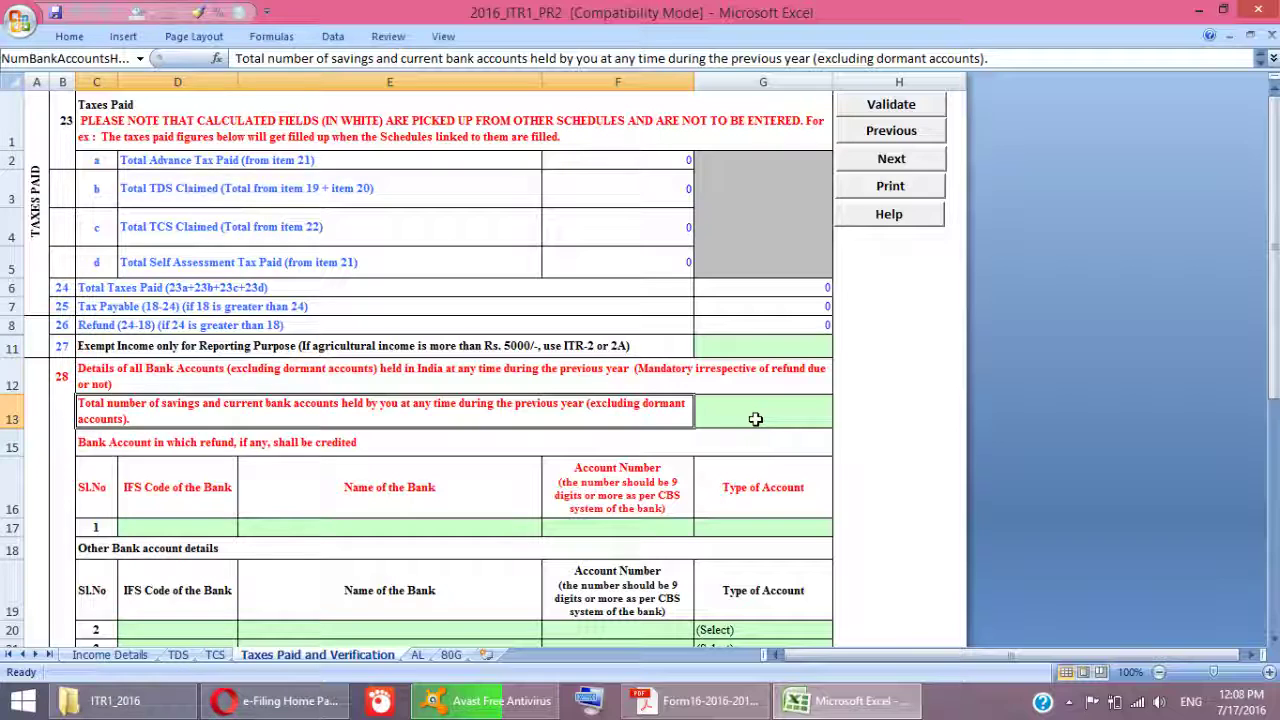
click(192, 628)
scroll(235, 402, down, 3)
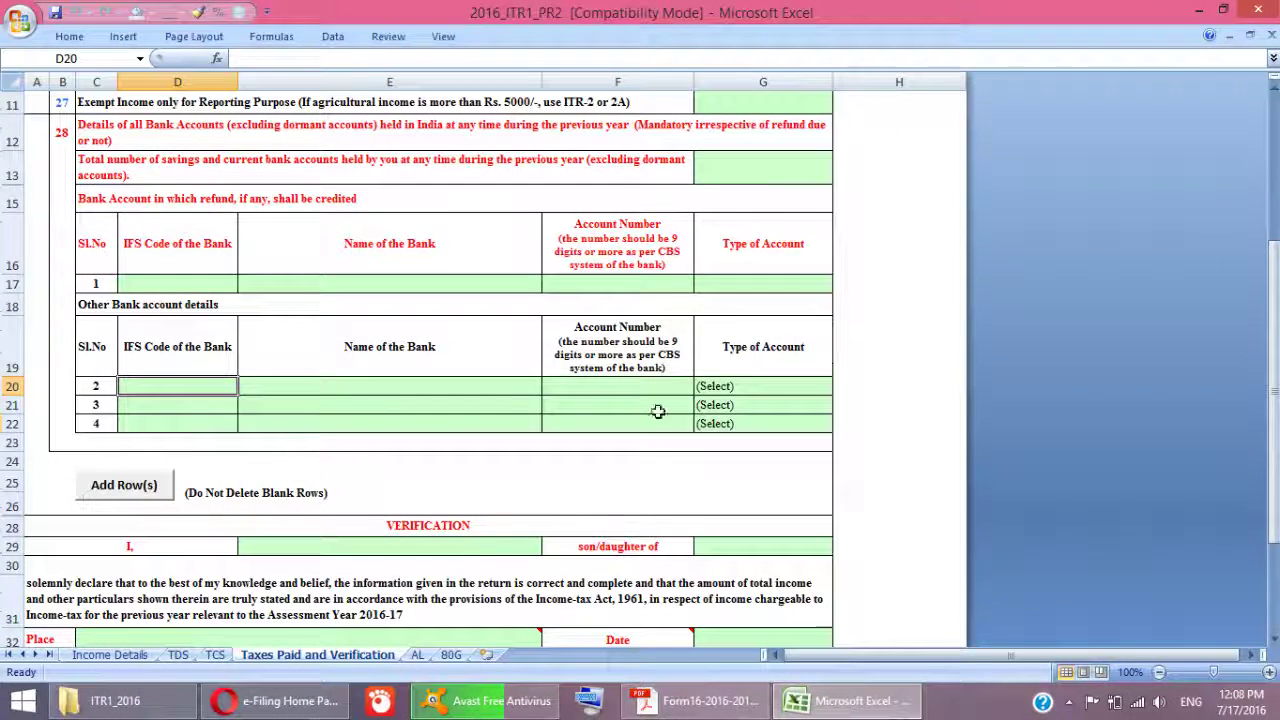
- Look over the Verification fields for name, parent, place and date, the Tax Return Preparer fields, and the bank account tables
scroll(657, 410, down, 3)
click(392, 245)
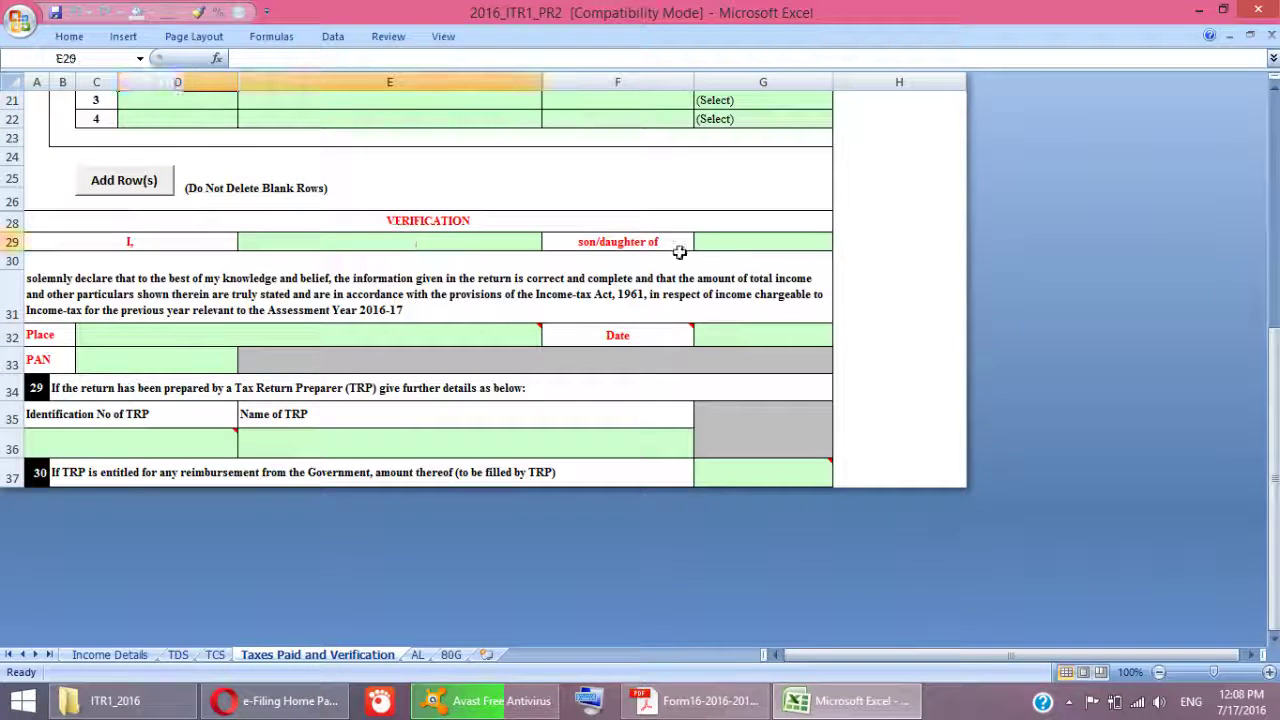
click(740, 242)
click(291, 332)
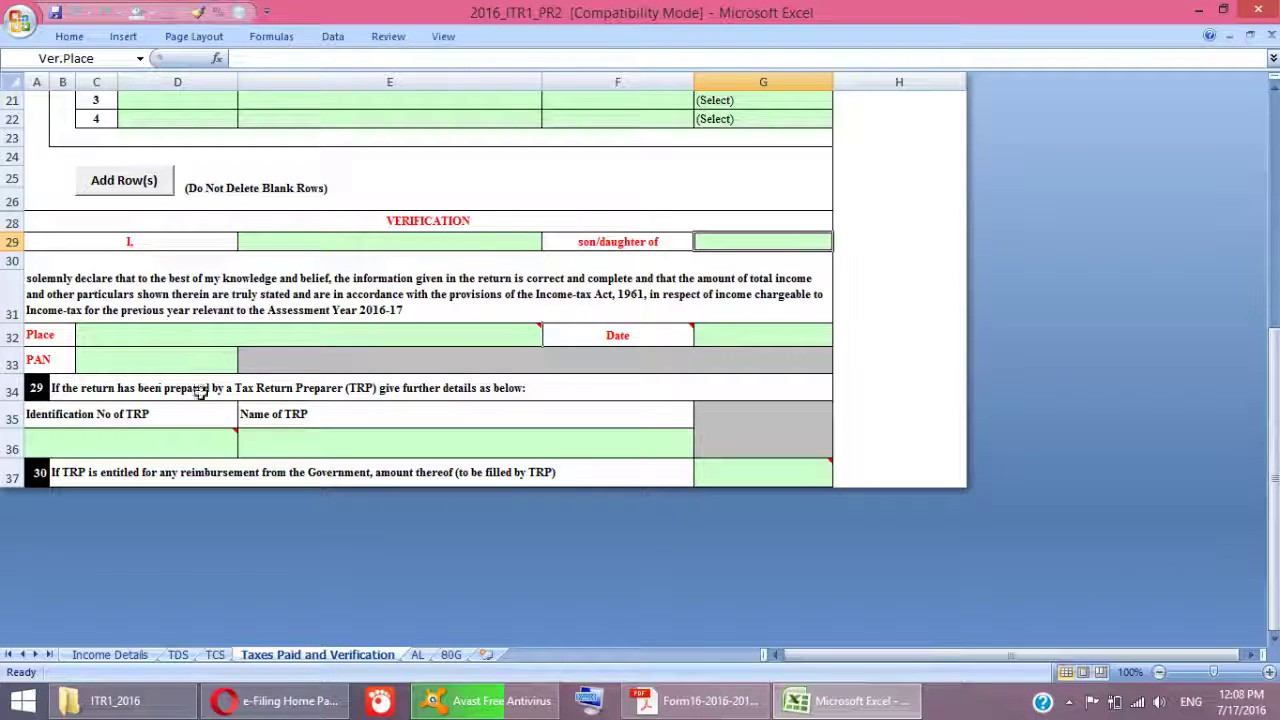
drag(194, 449, 328, 441)
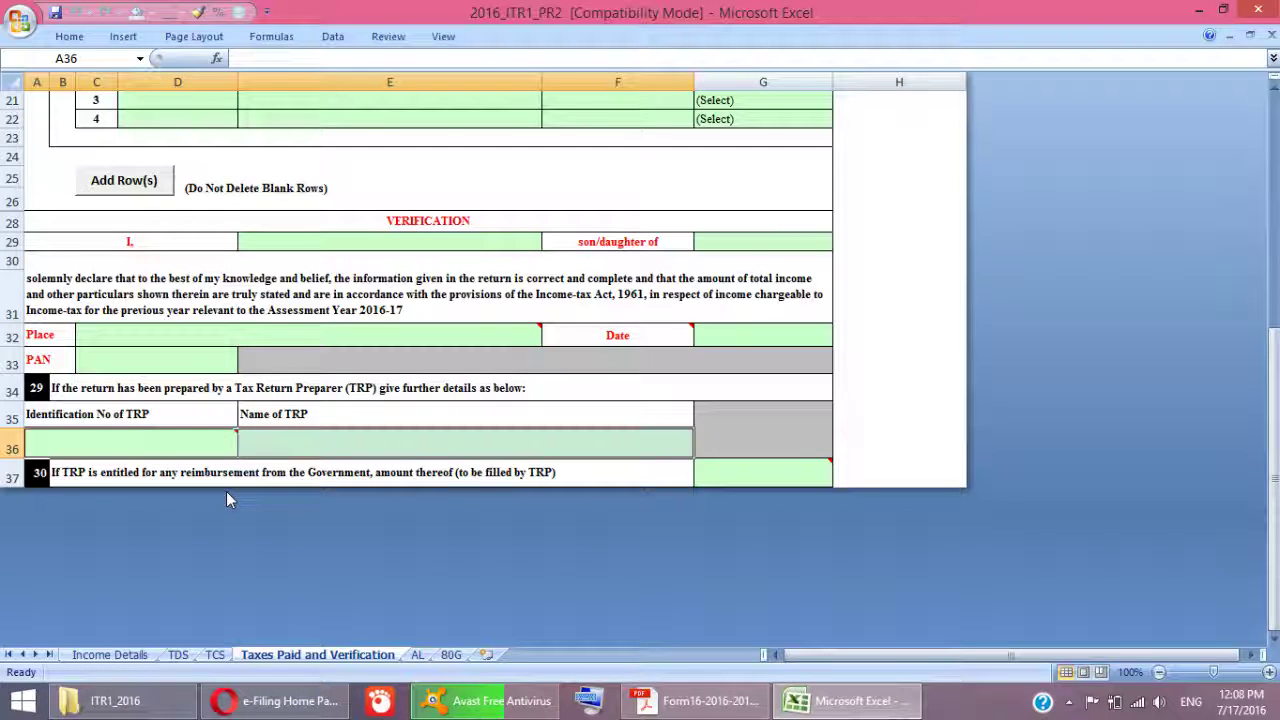
click(735, 343)
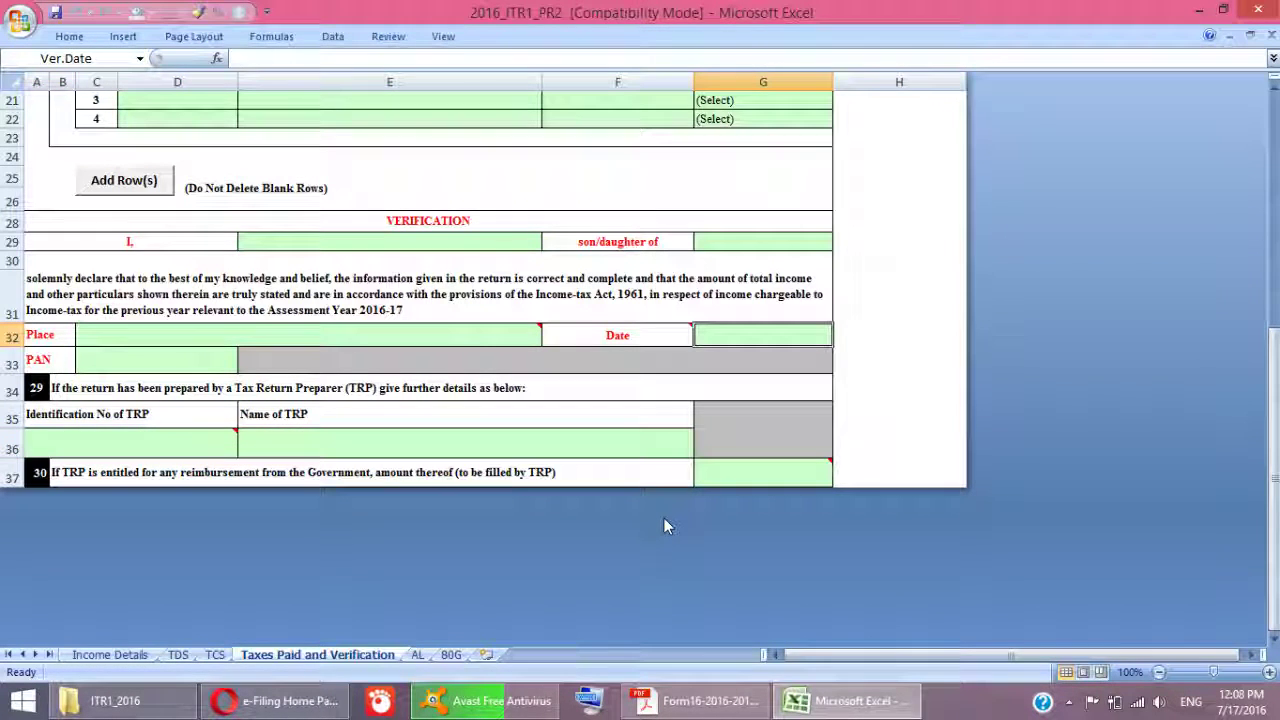
scroll(661, 519, up, 4)
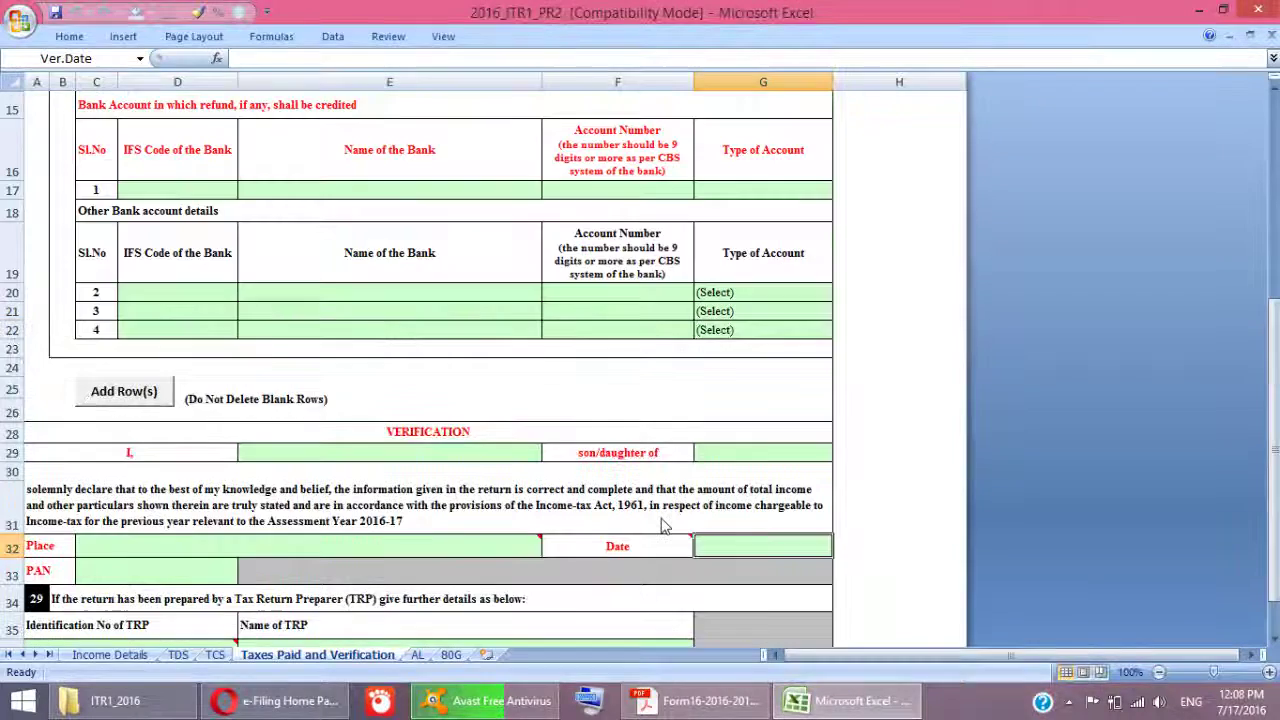
scroll(661, 526, up, 2)
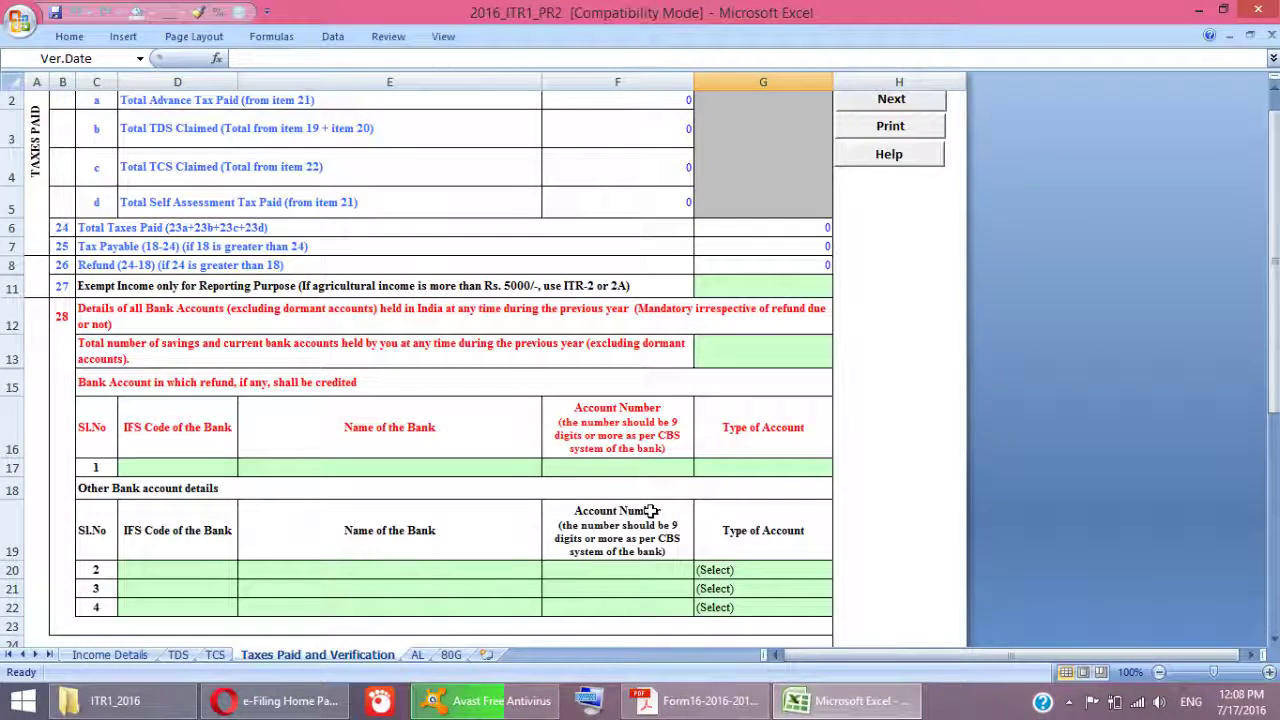
- View the asset and liability fields of Schedule AL, checking back on the Taxes Paid and Verification sheet
click(417, 654)
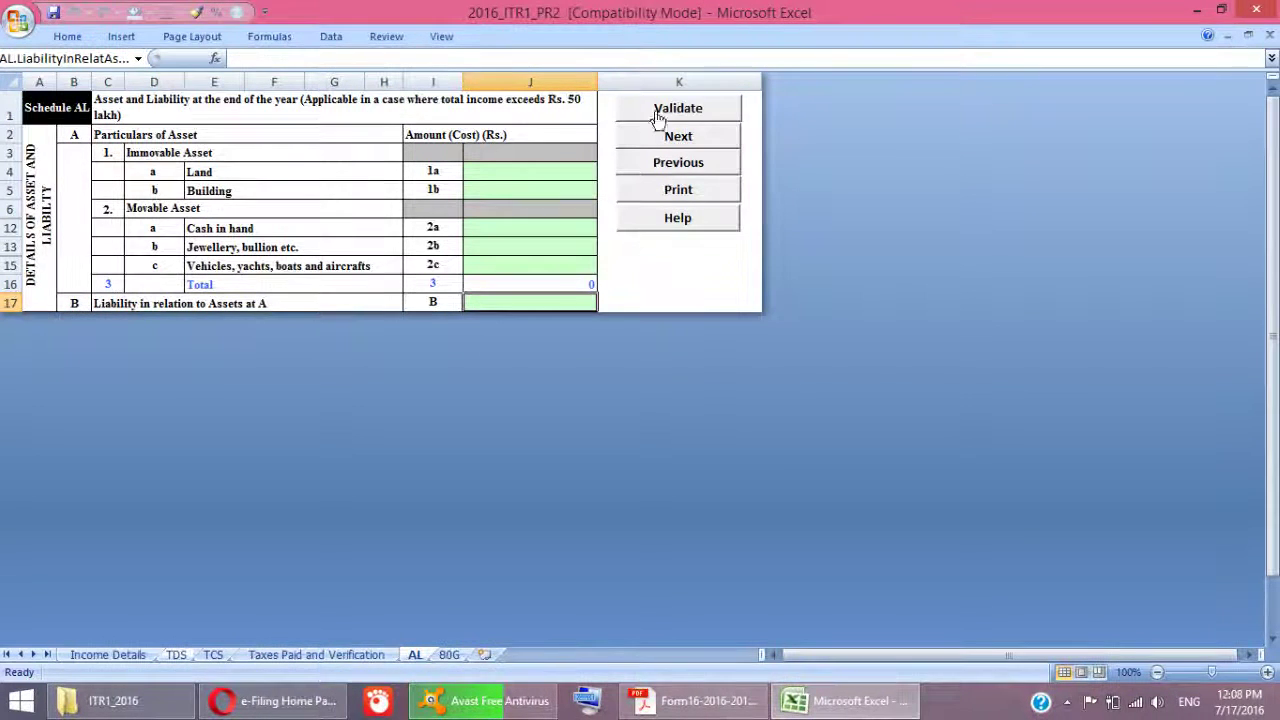
click(330, 655)
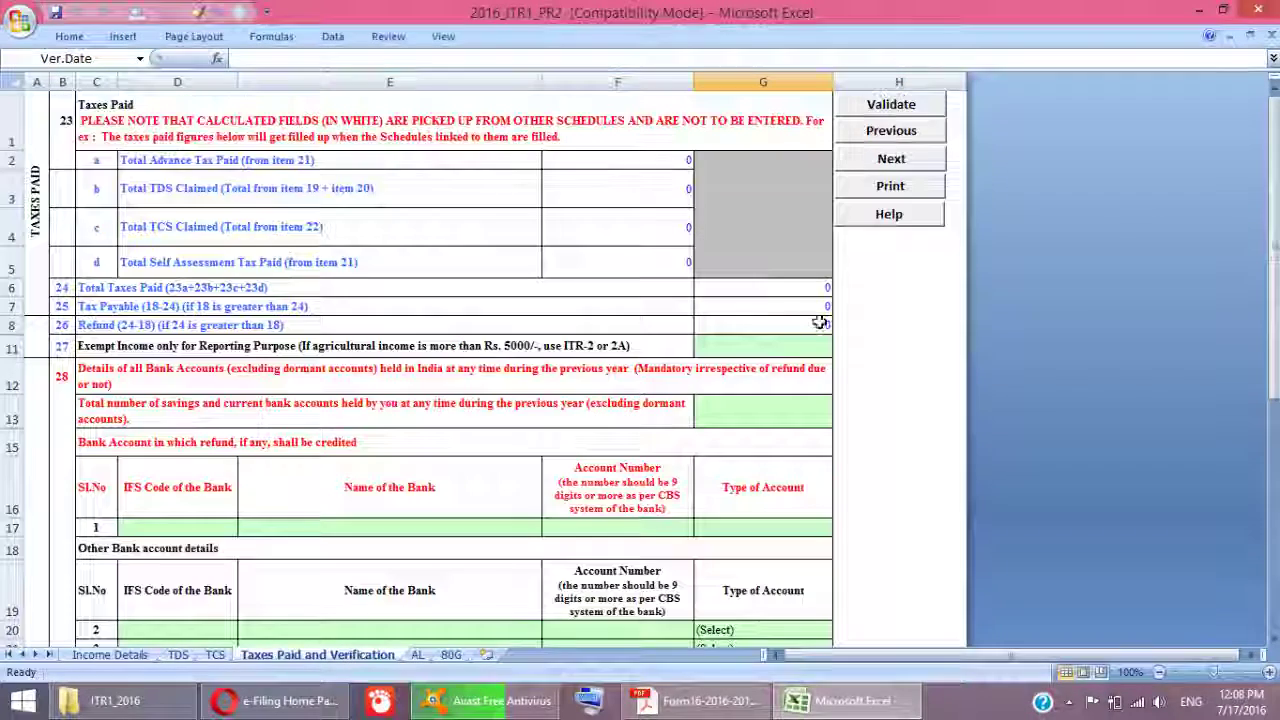
click(417, 655)
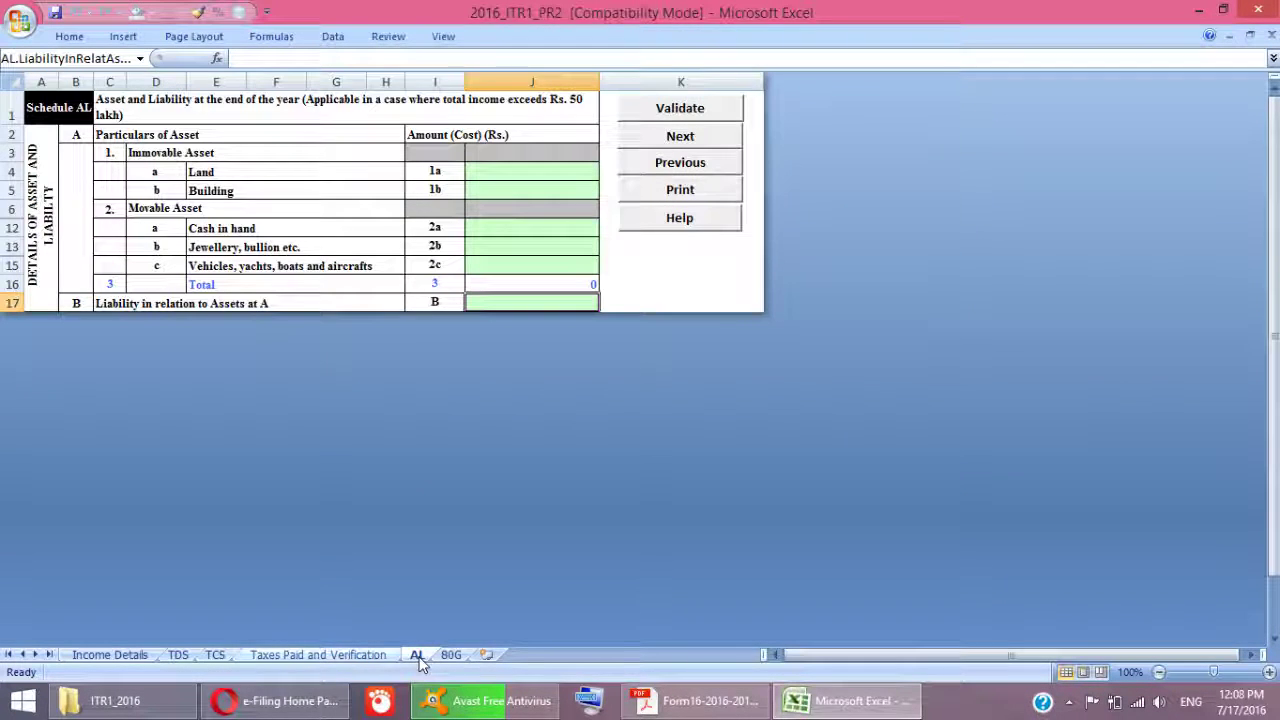
- Return to the TDS sheet and dismiss the reminder about verifying TAN and tax payment details
click(178, 655)
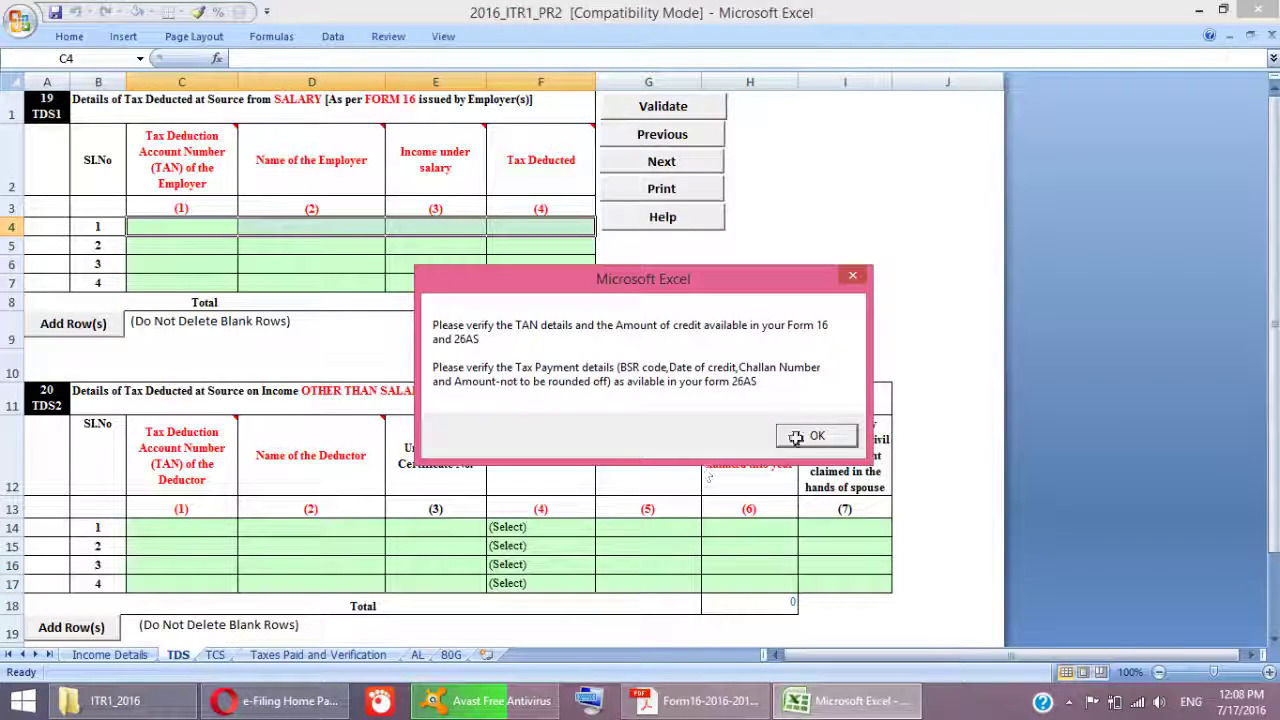
click(850, 437)
click(828, 445)
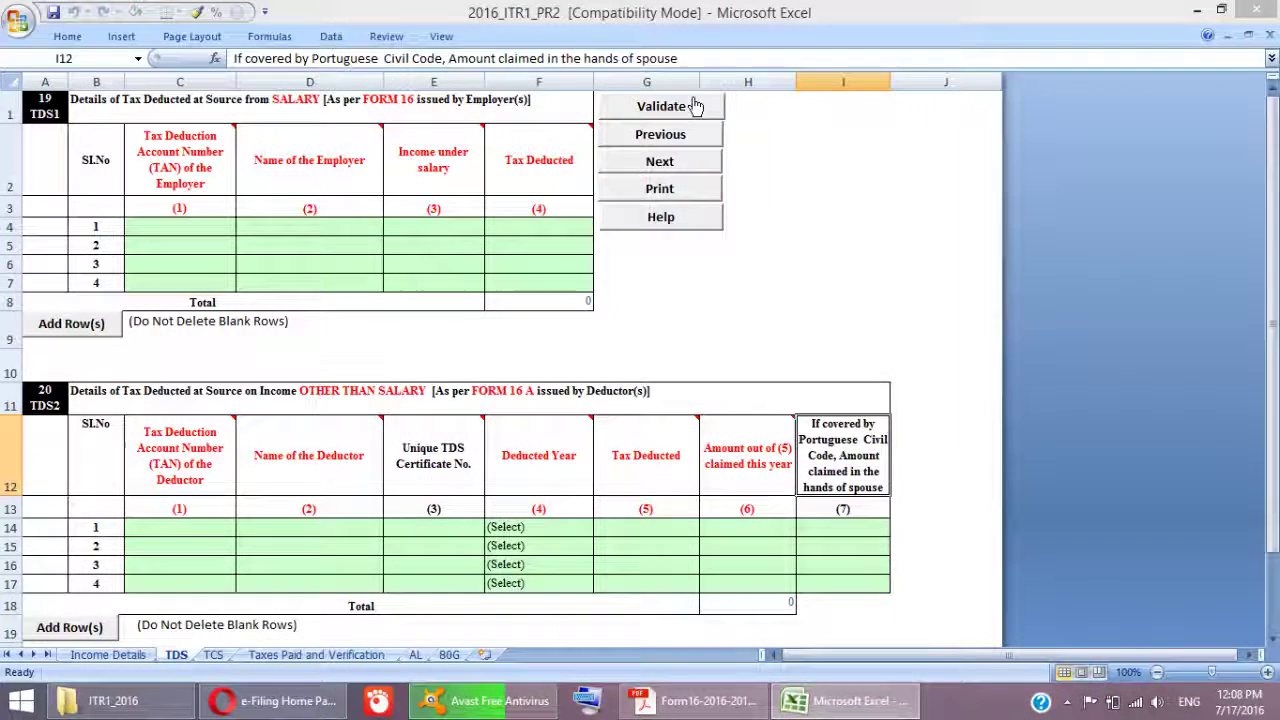
- Check the Taxes Paid and Verification sheet, and try to generate the return's XML from Income Details
click(309, 655)
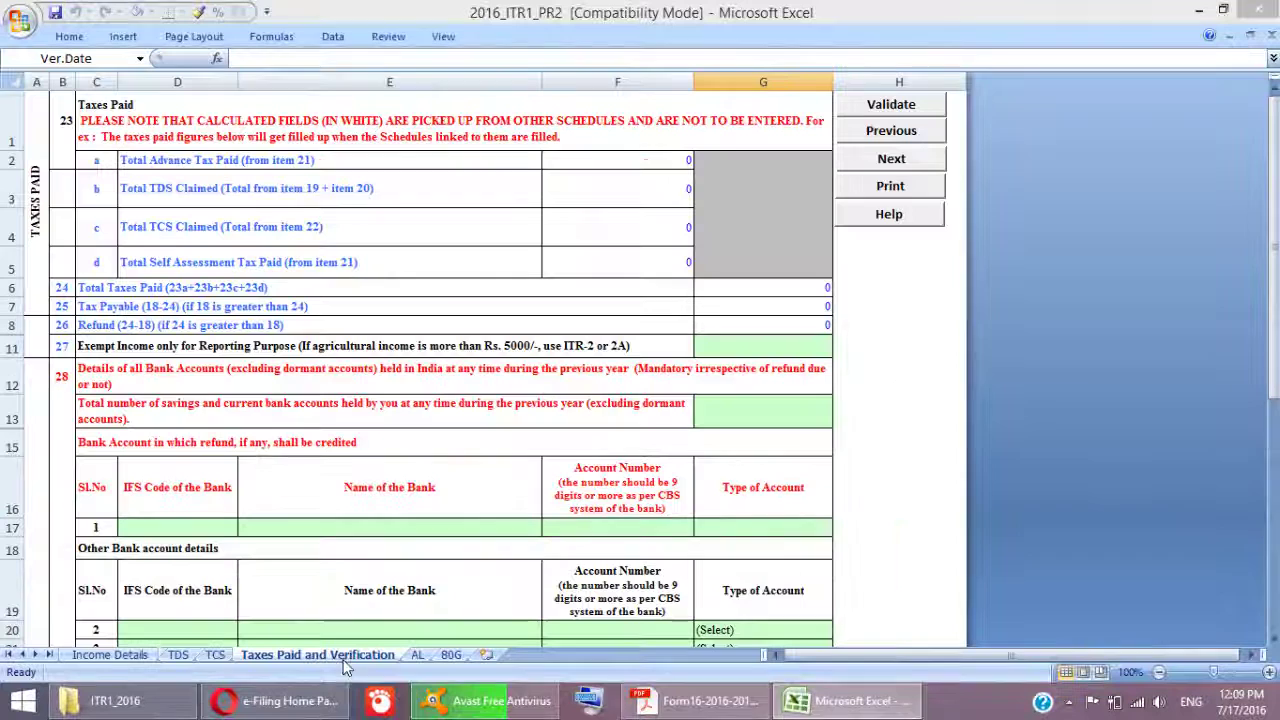
click(110, 656)
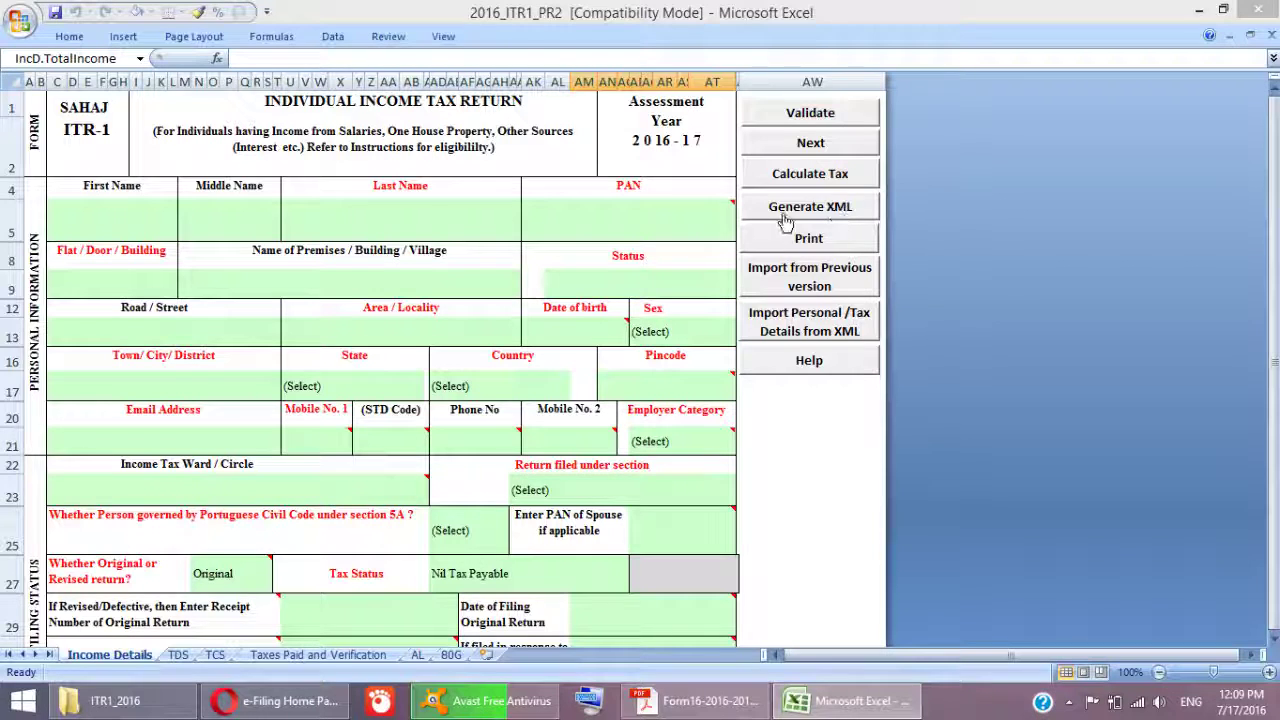
click(833, 217)
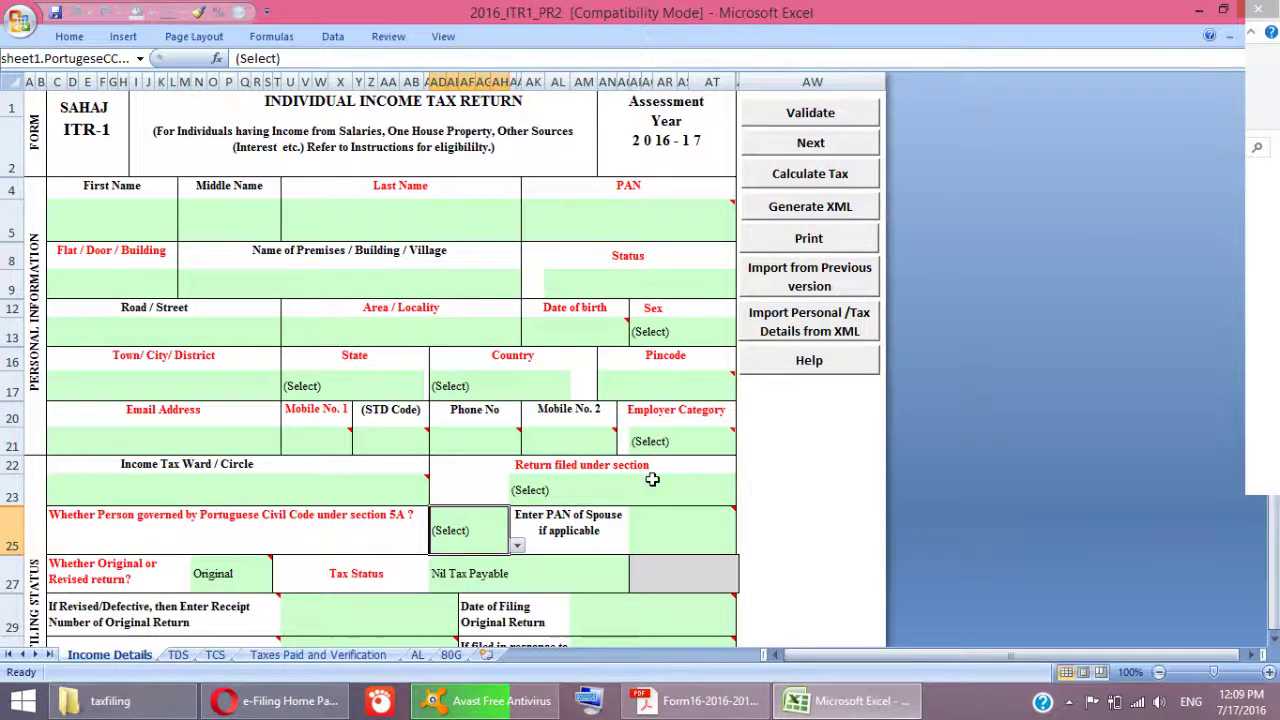
click(561, 491)
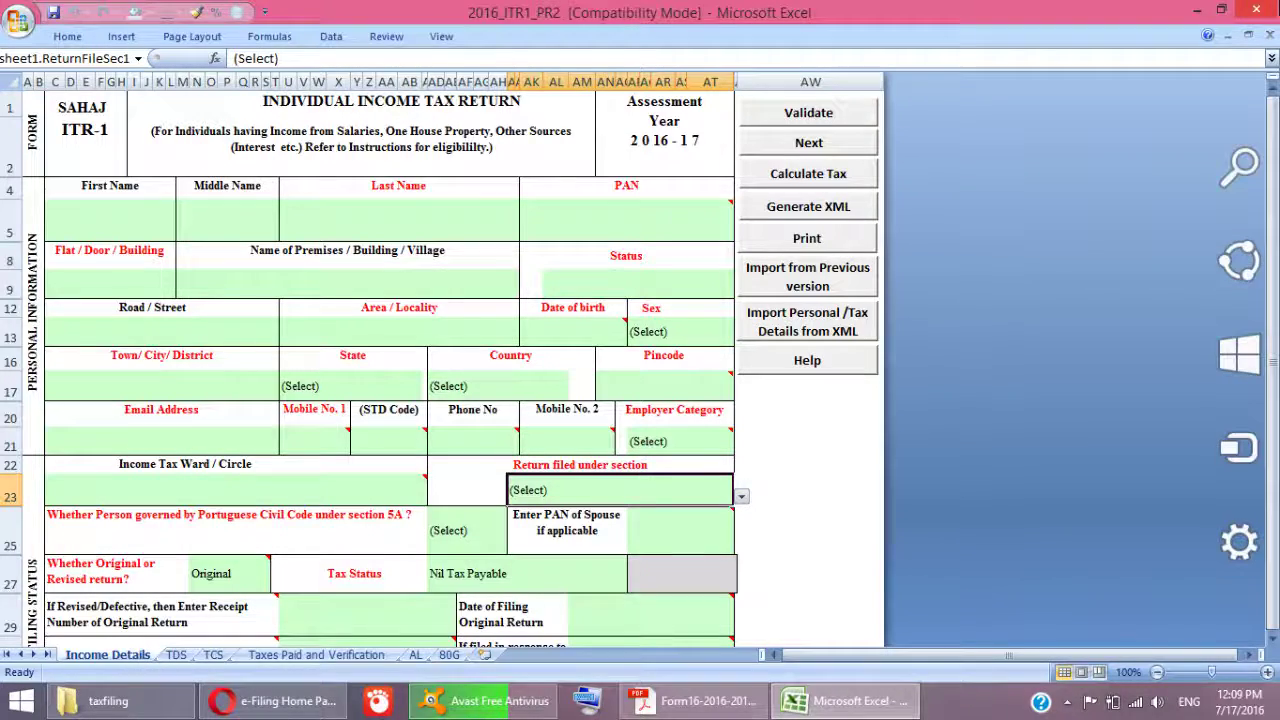
- Close the ITR-1 workbook and switch to the Income Tax e-Filing site in the Opera browser
click(1260, 8)
click(647, 398)
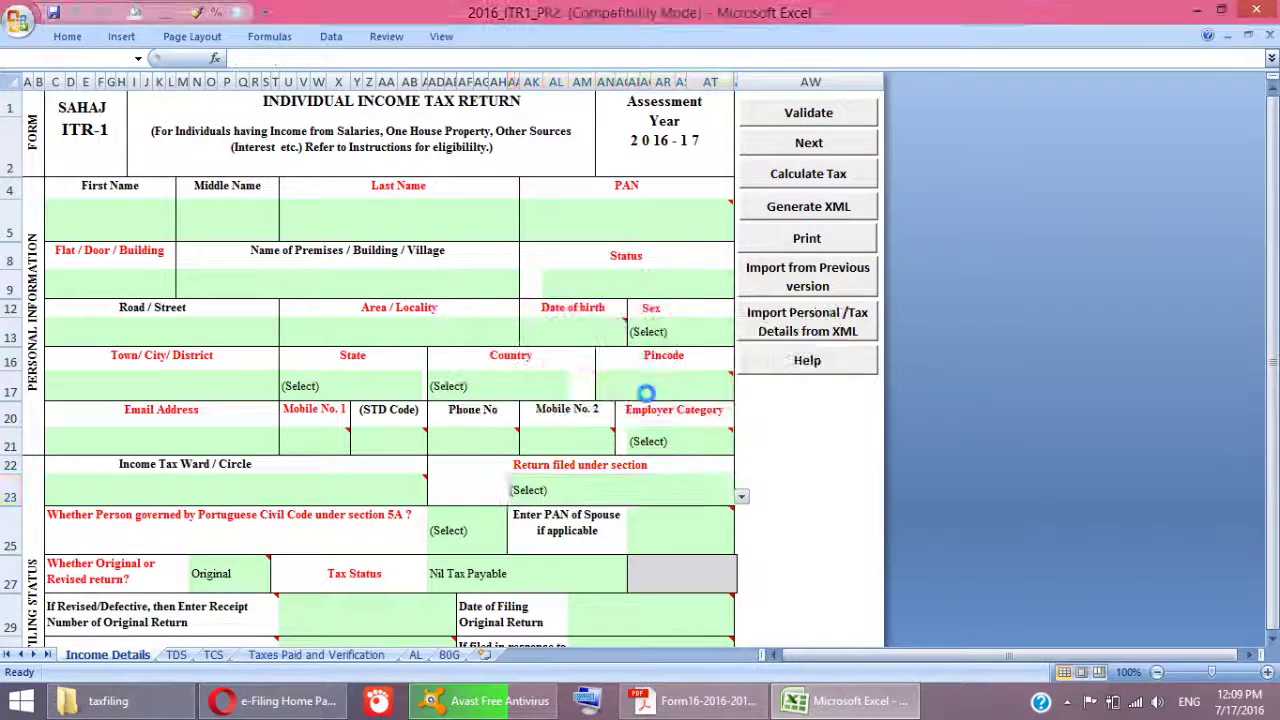
click(255, 701)
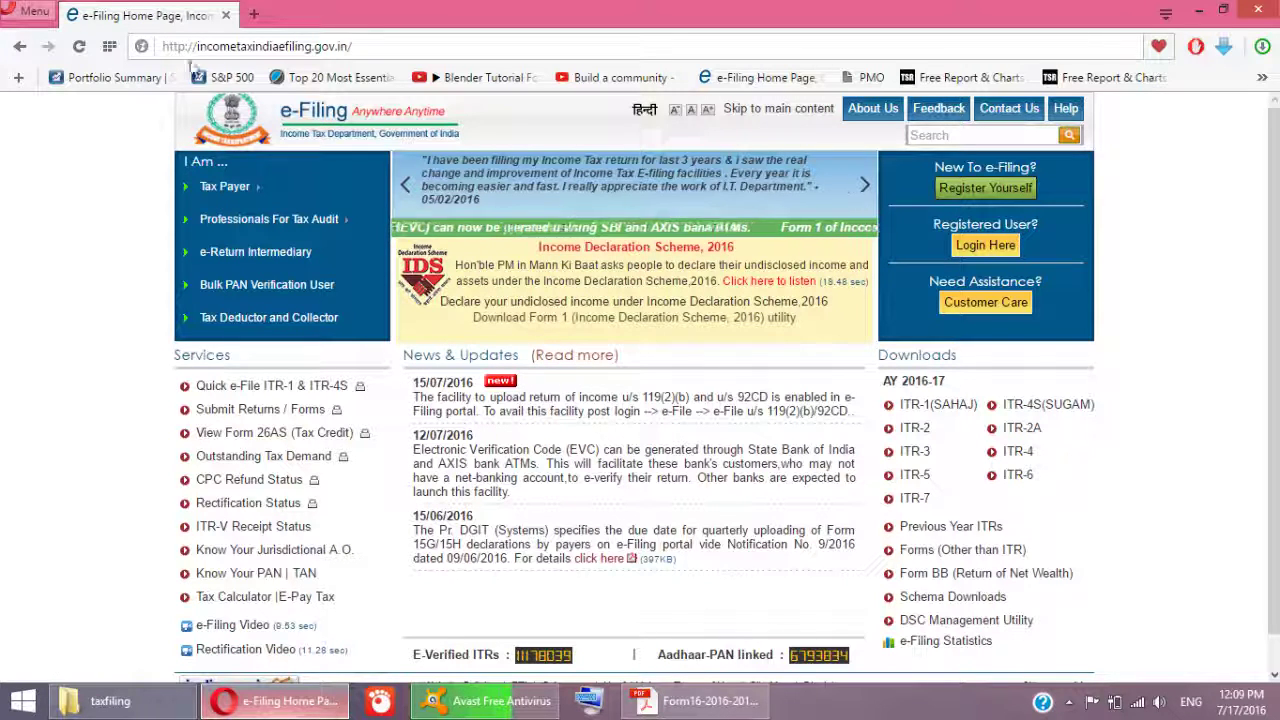
click(372, 45)
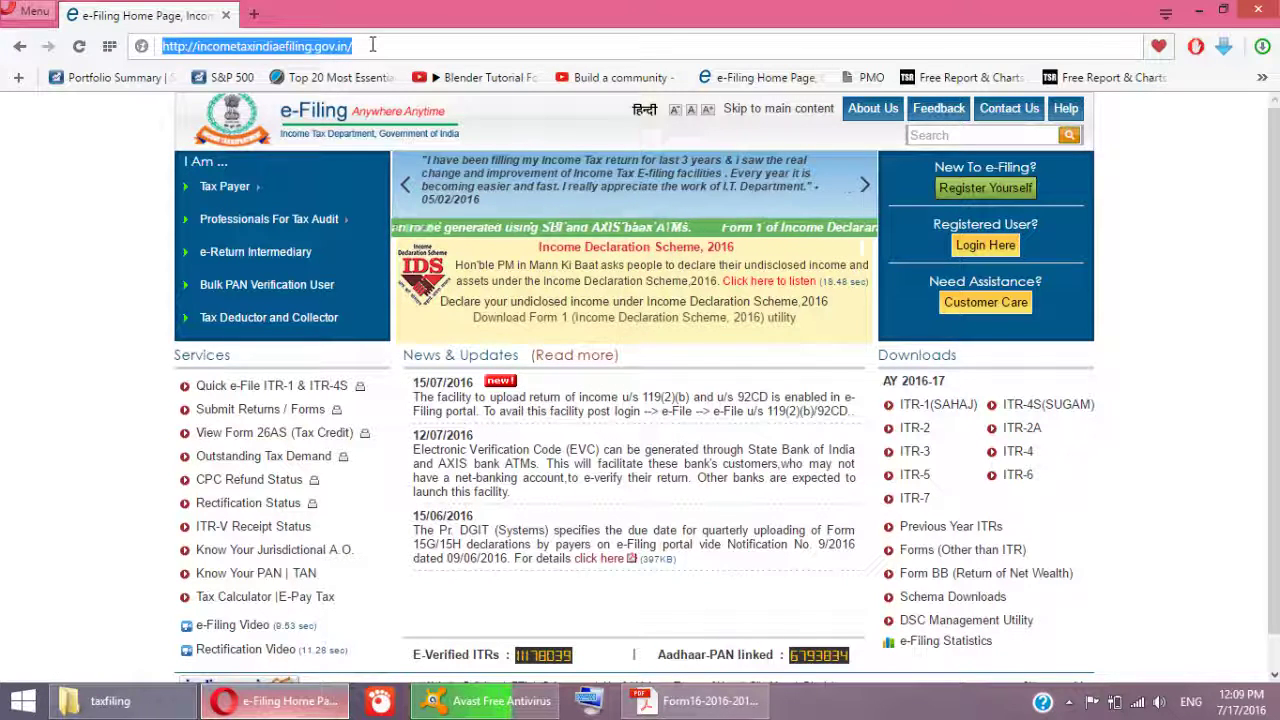
click(110, 485)
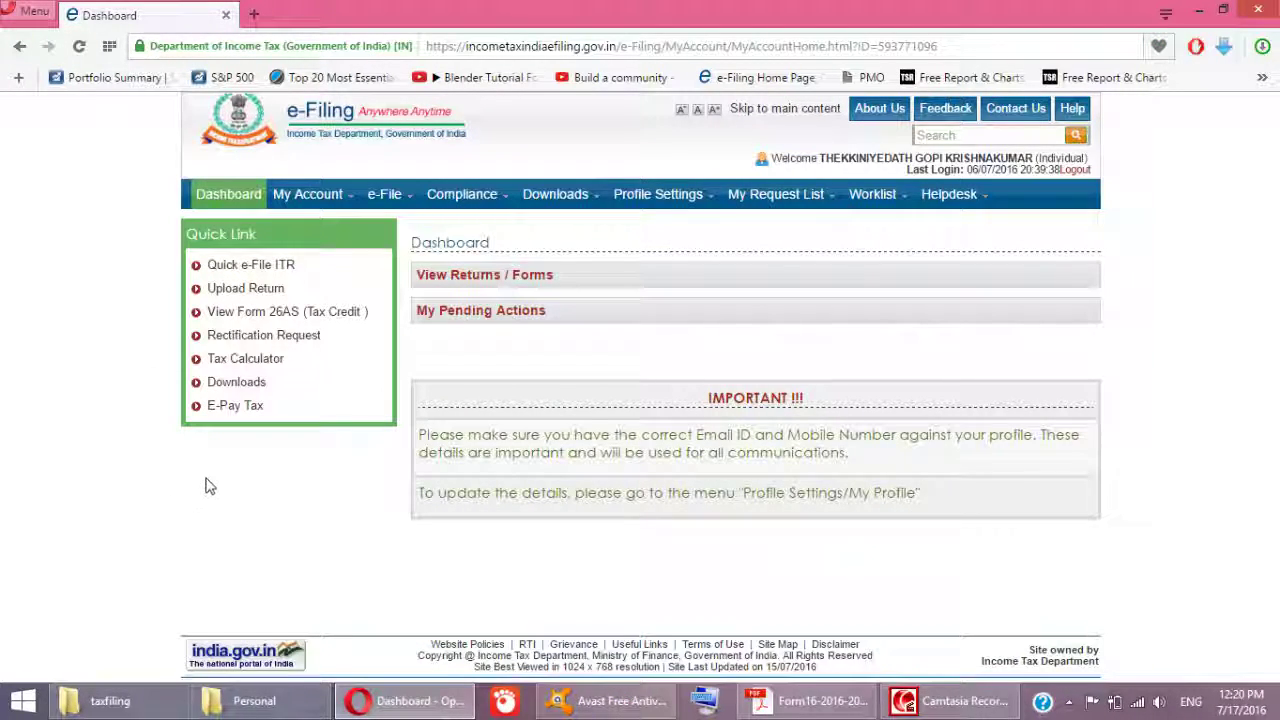
- Open the Upload Return form and view its ITR form name and assessment year choices without selecting any
click(250, 290)
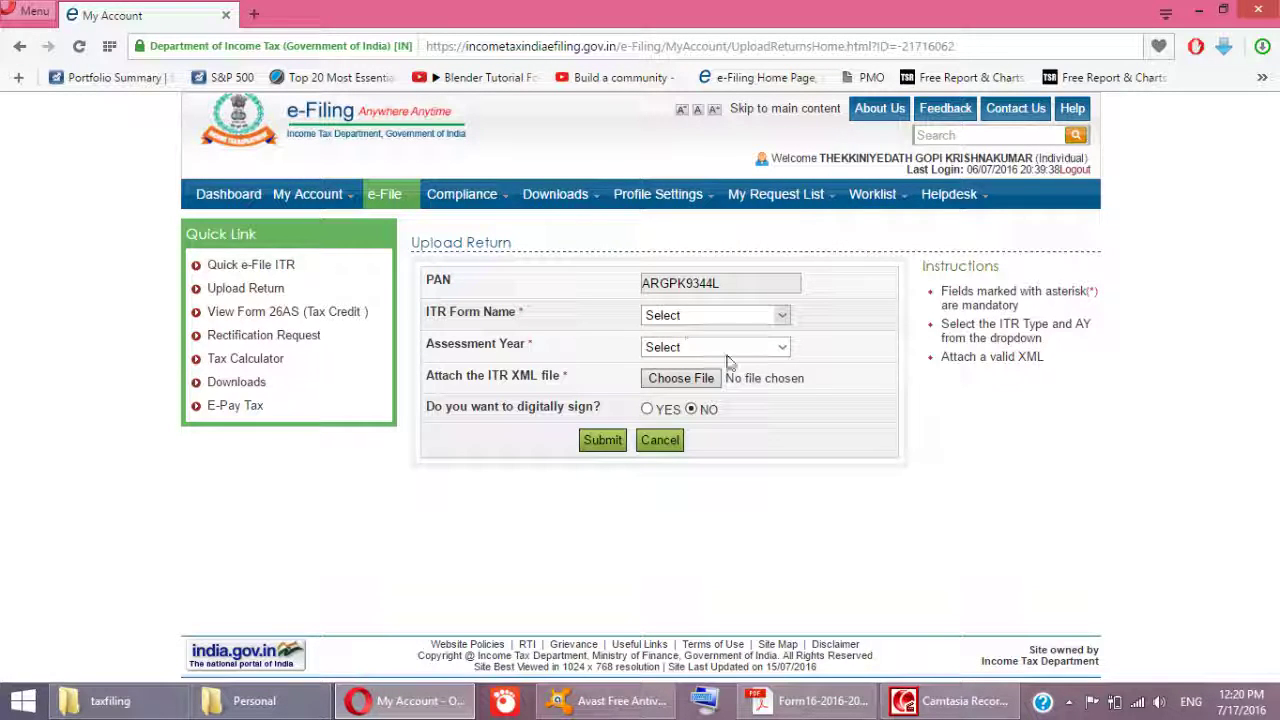
click(723, 316)
click(947, 509)
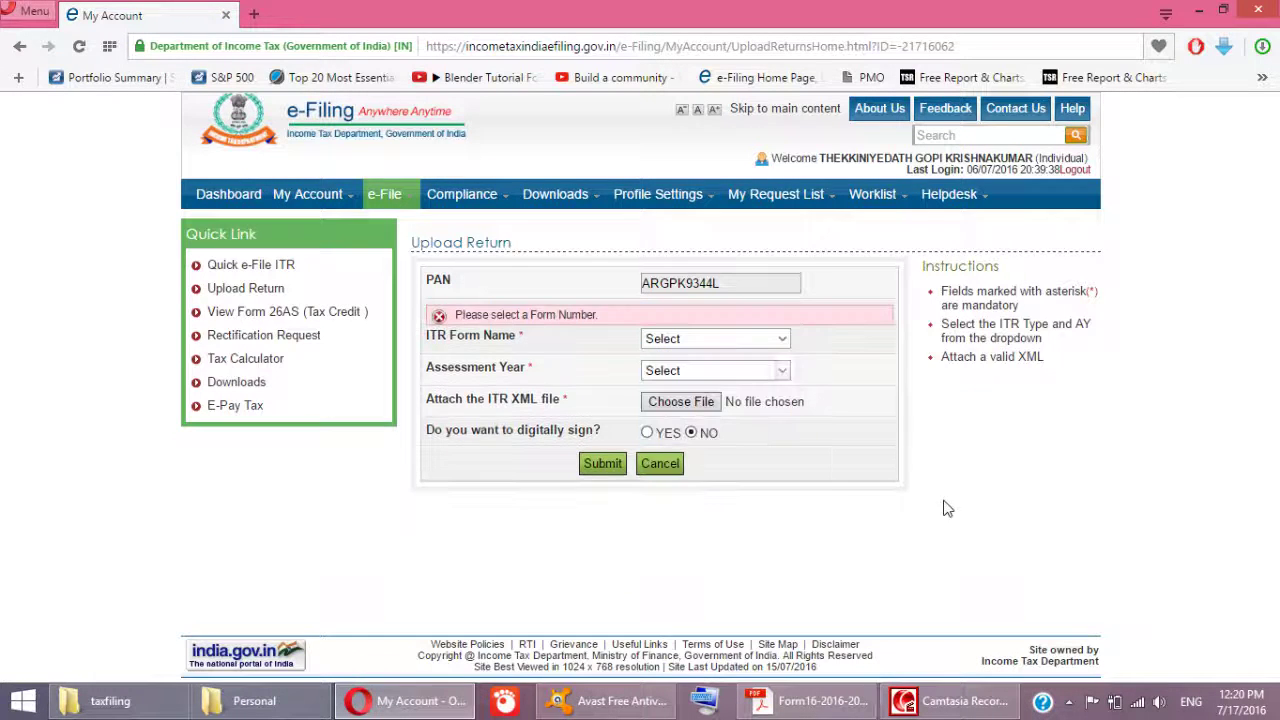
click(751, 372)
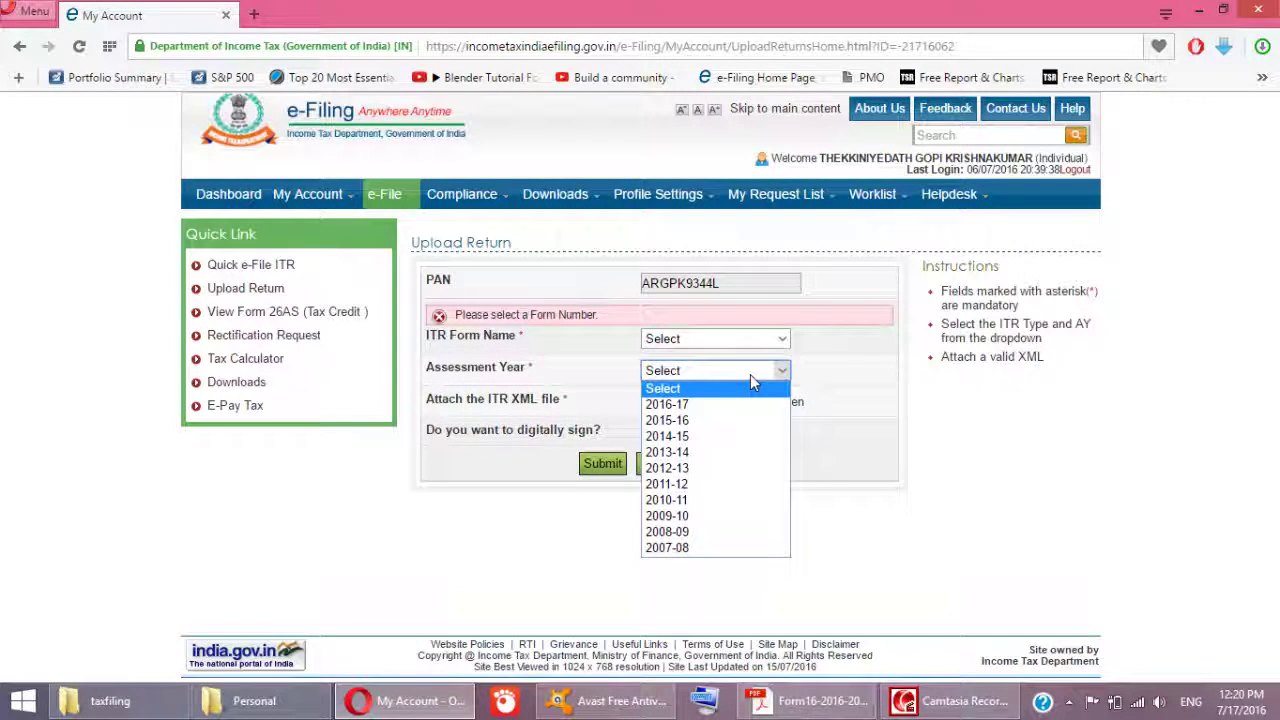
click(1000, 512)
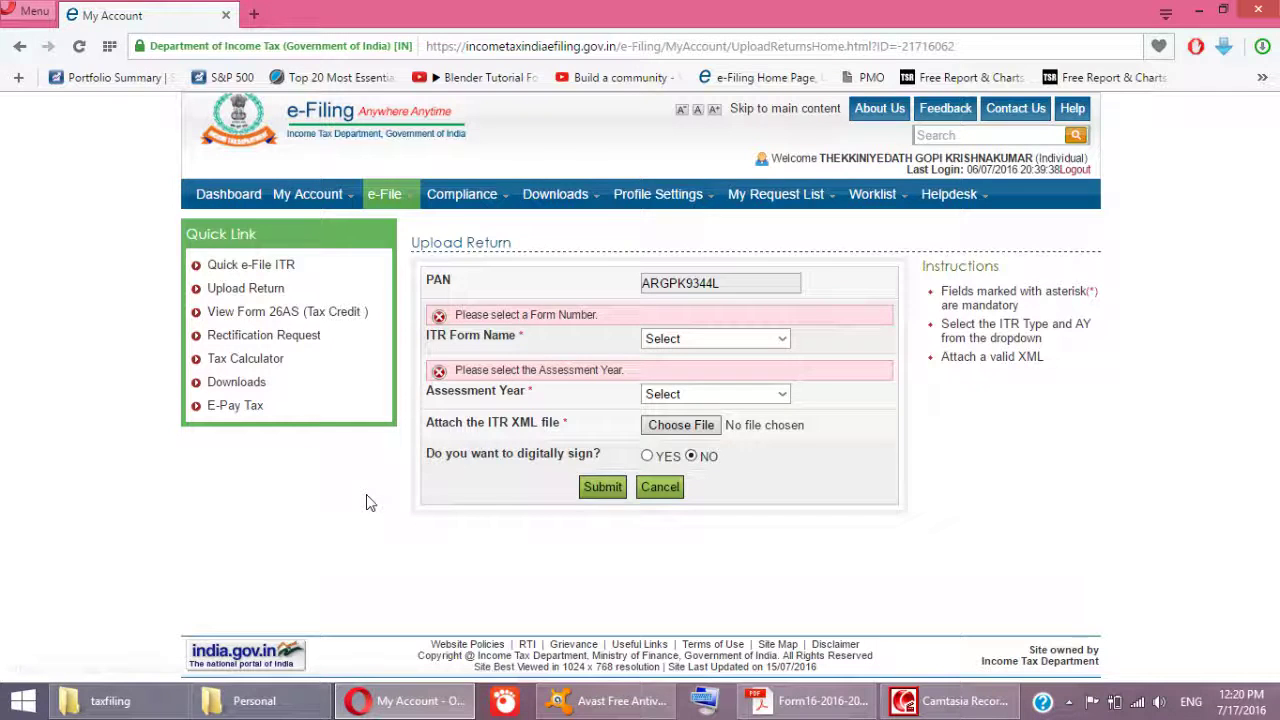
- Open the e-Verify Return page of the e-Filing account to check for returns awaiting verification
mouse_move(392, 198)
click(400, 358)
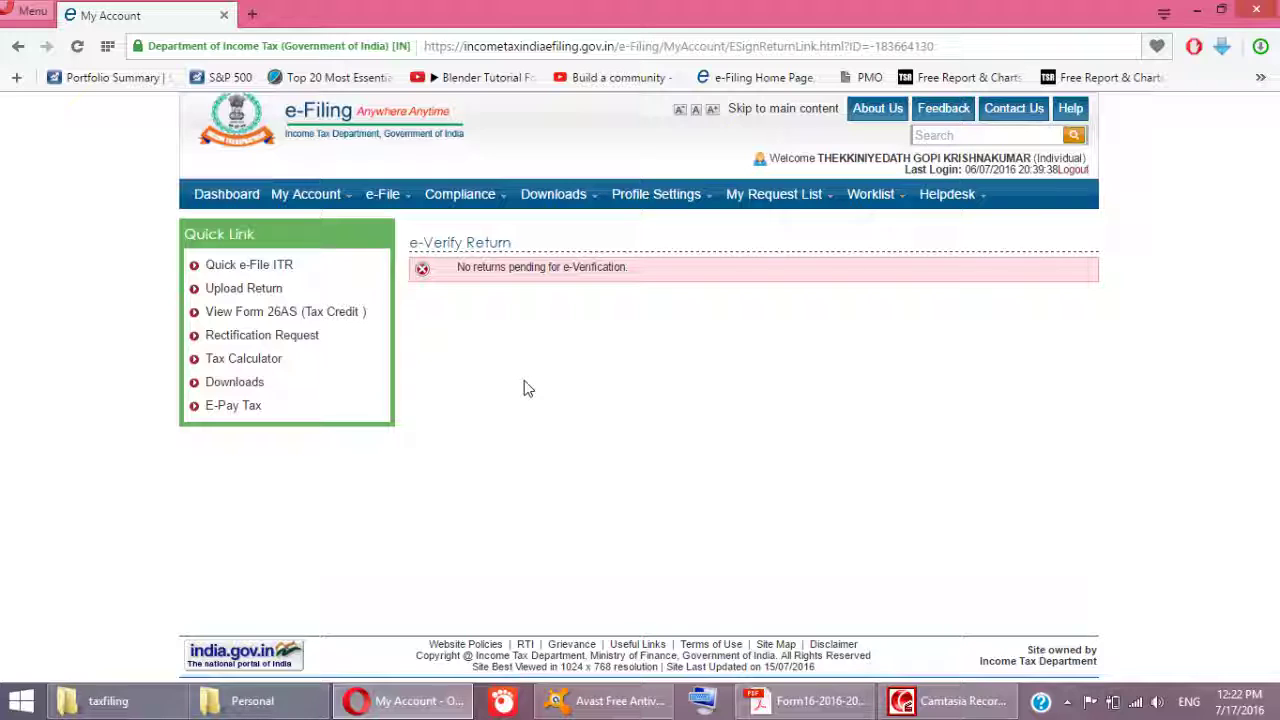
click(958, 45)
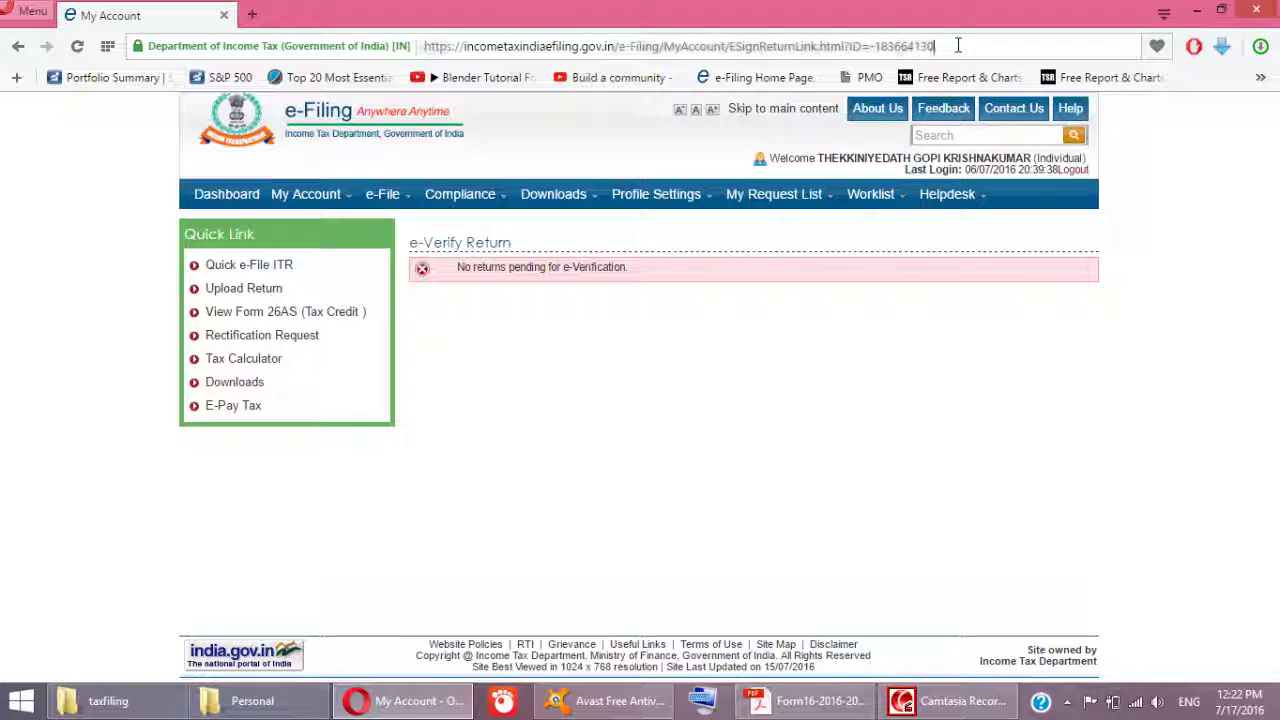
key(ctrl+a)
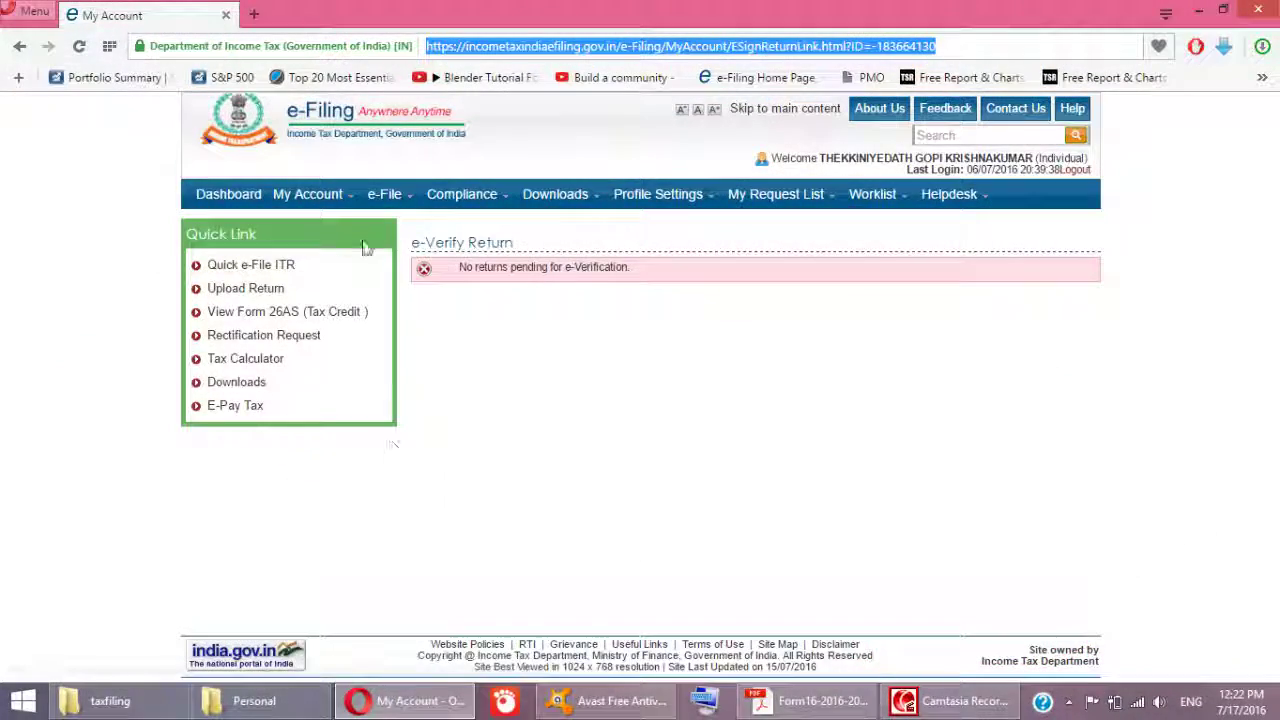
mouse_move(392, 210)
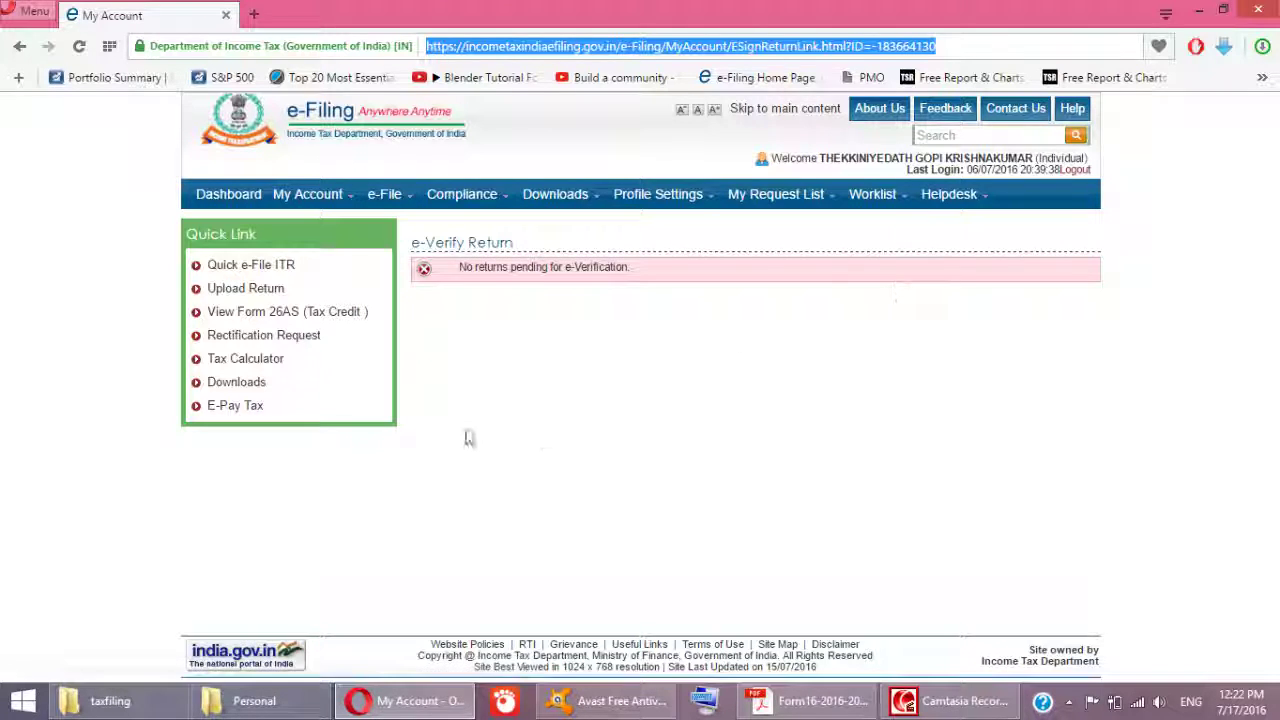
click(960, 700)
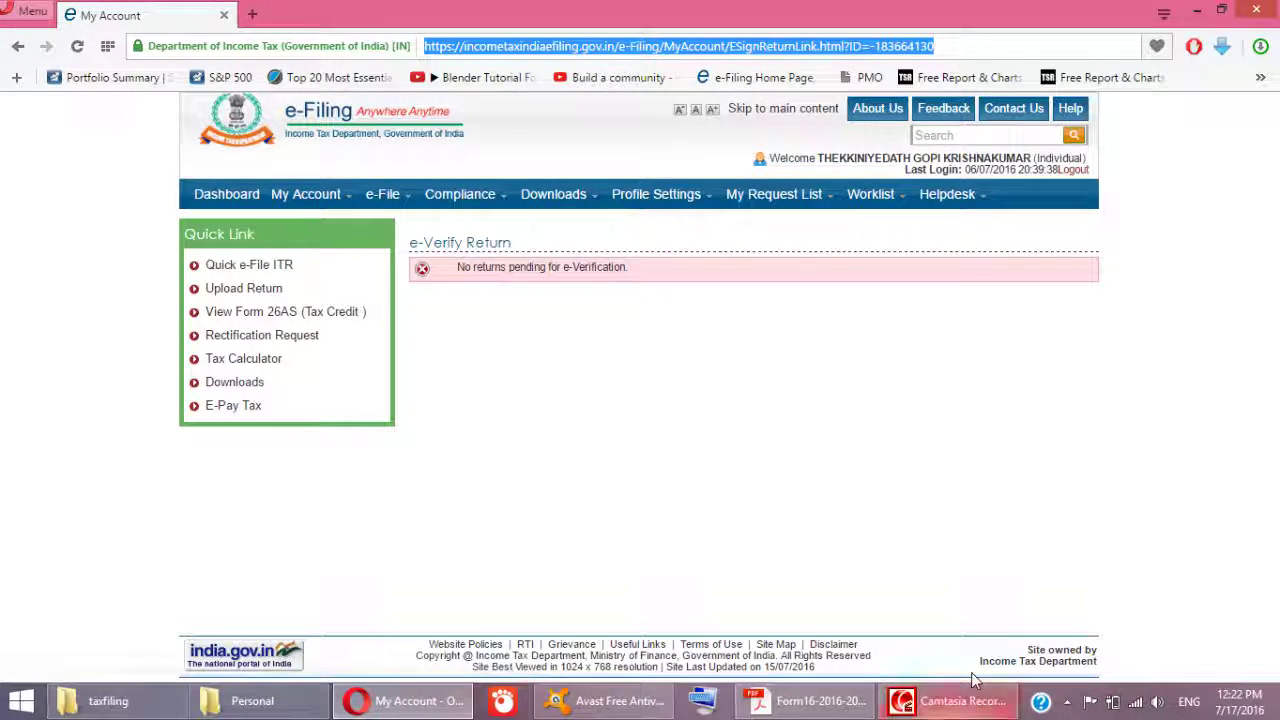